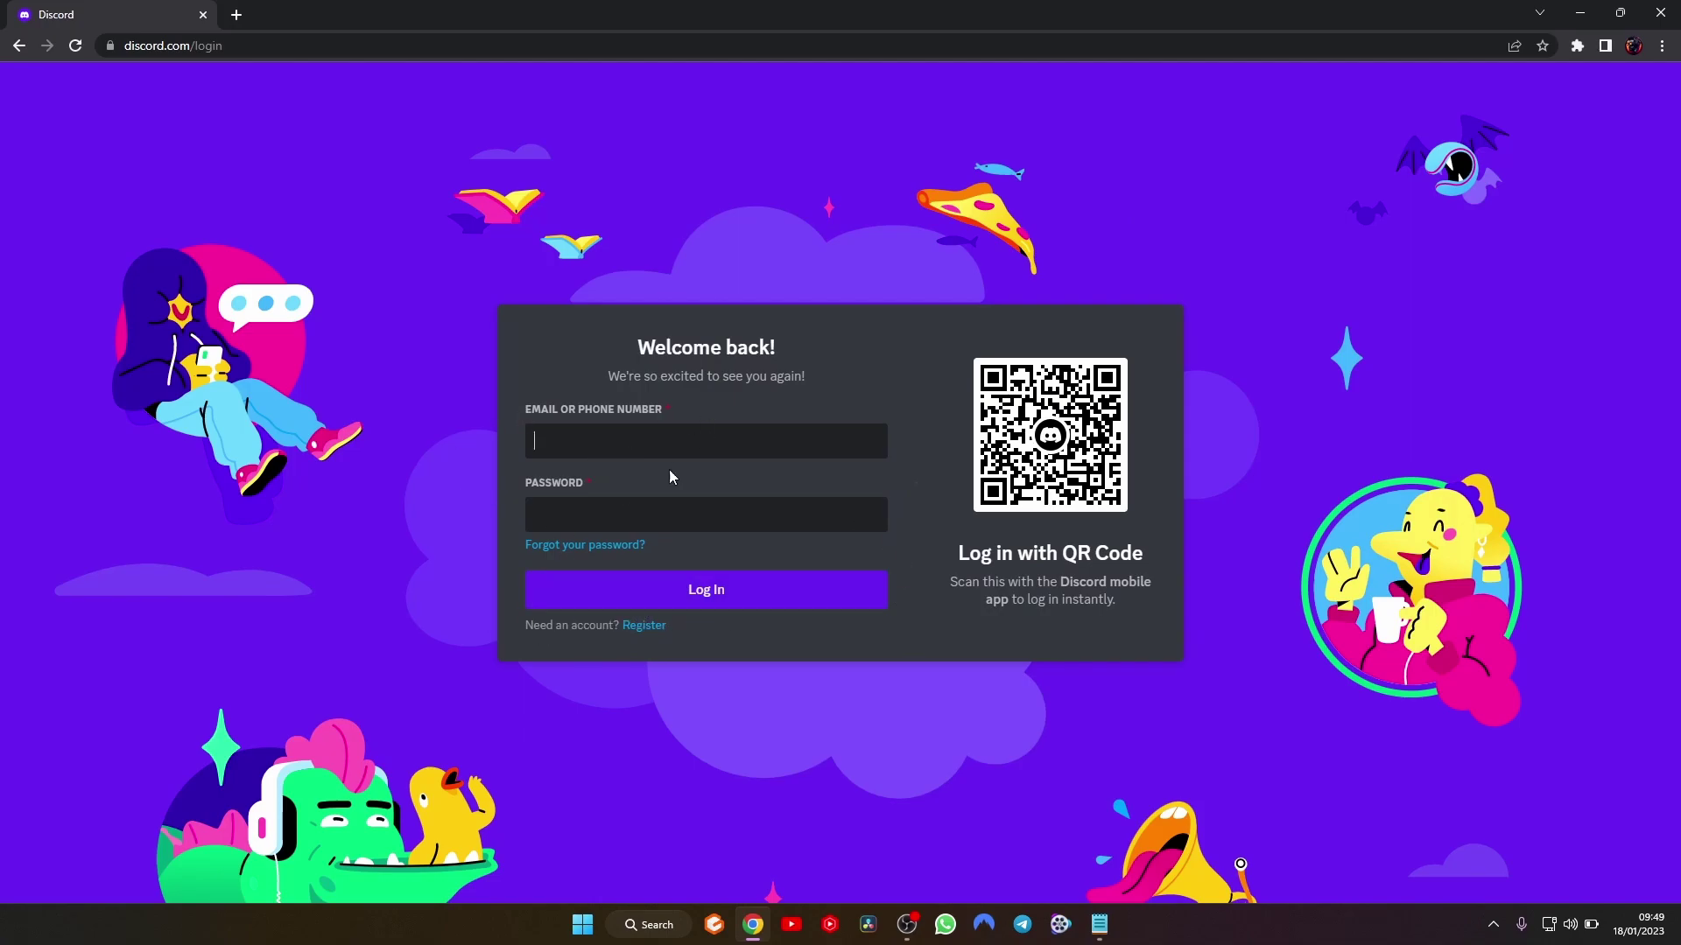
Open the registration form for a new Discord account.
click(654, 636)
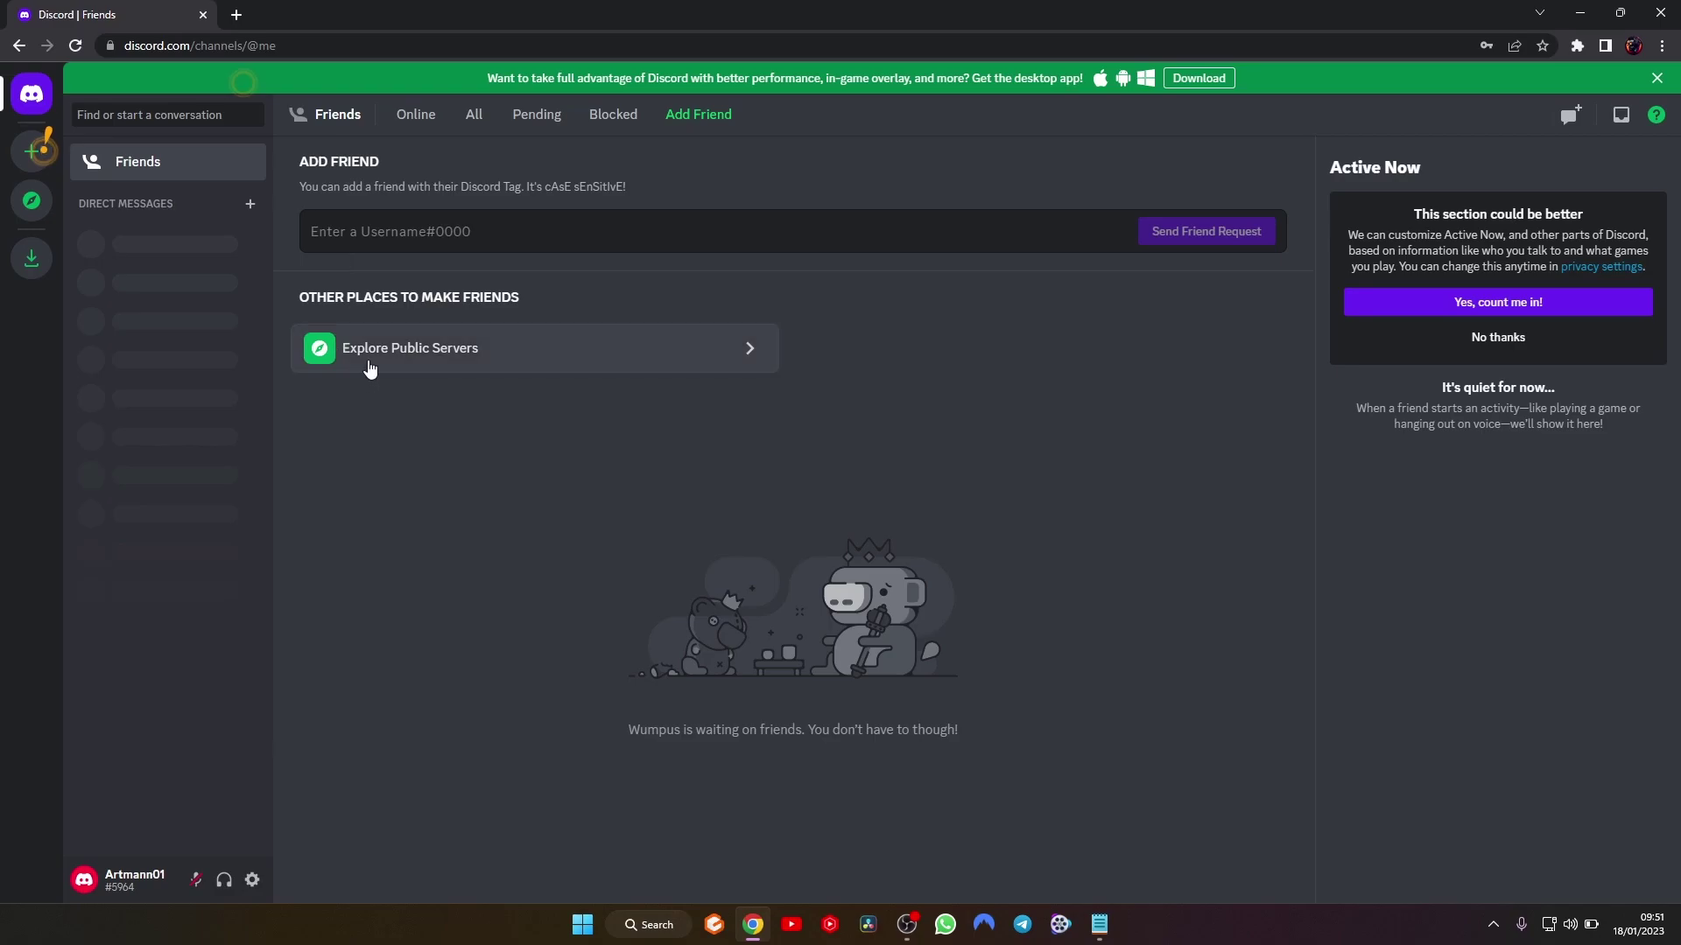
Go to midjourney.com, join the beta and accept the invite to the Midjourney Discord server.
click(321, 46)
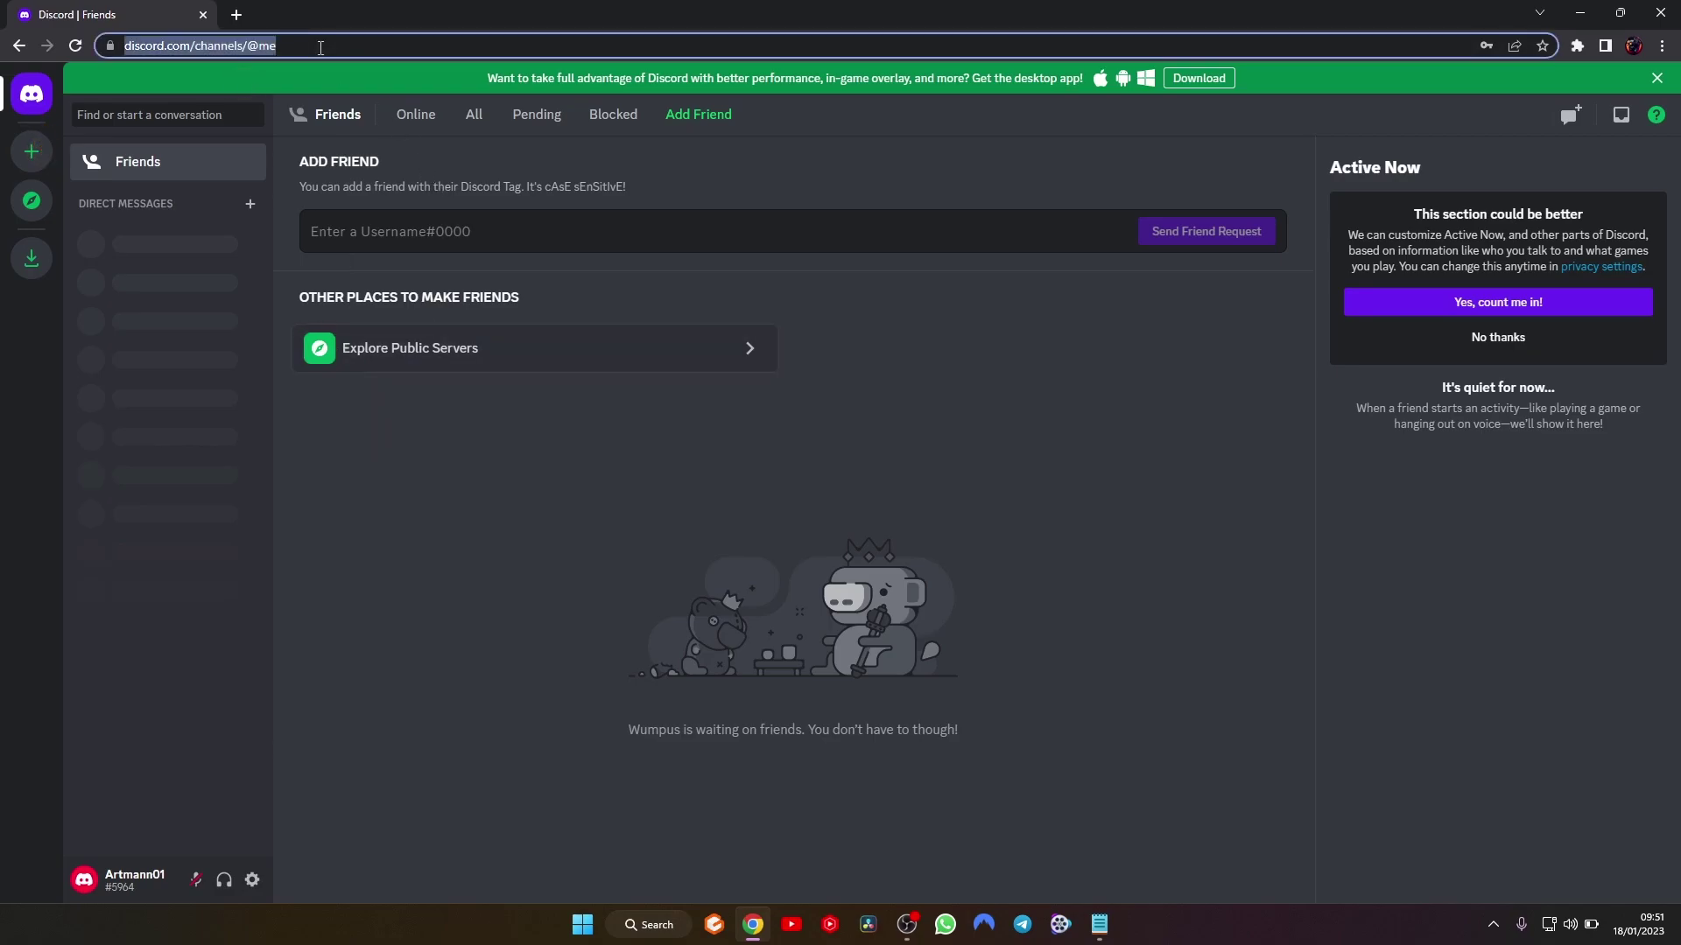
text(mid)
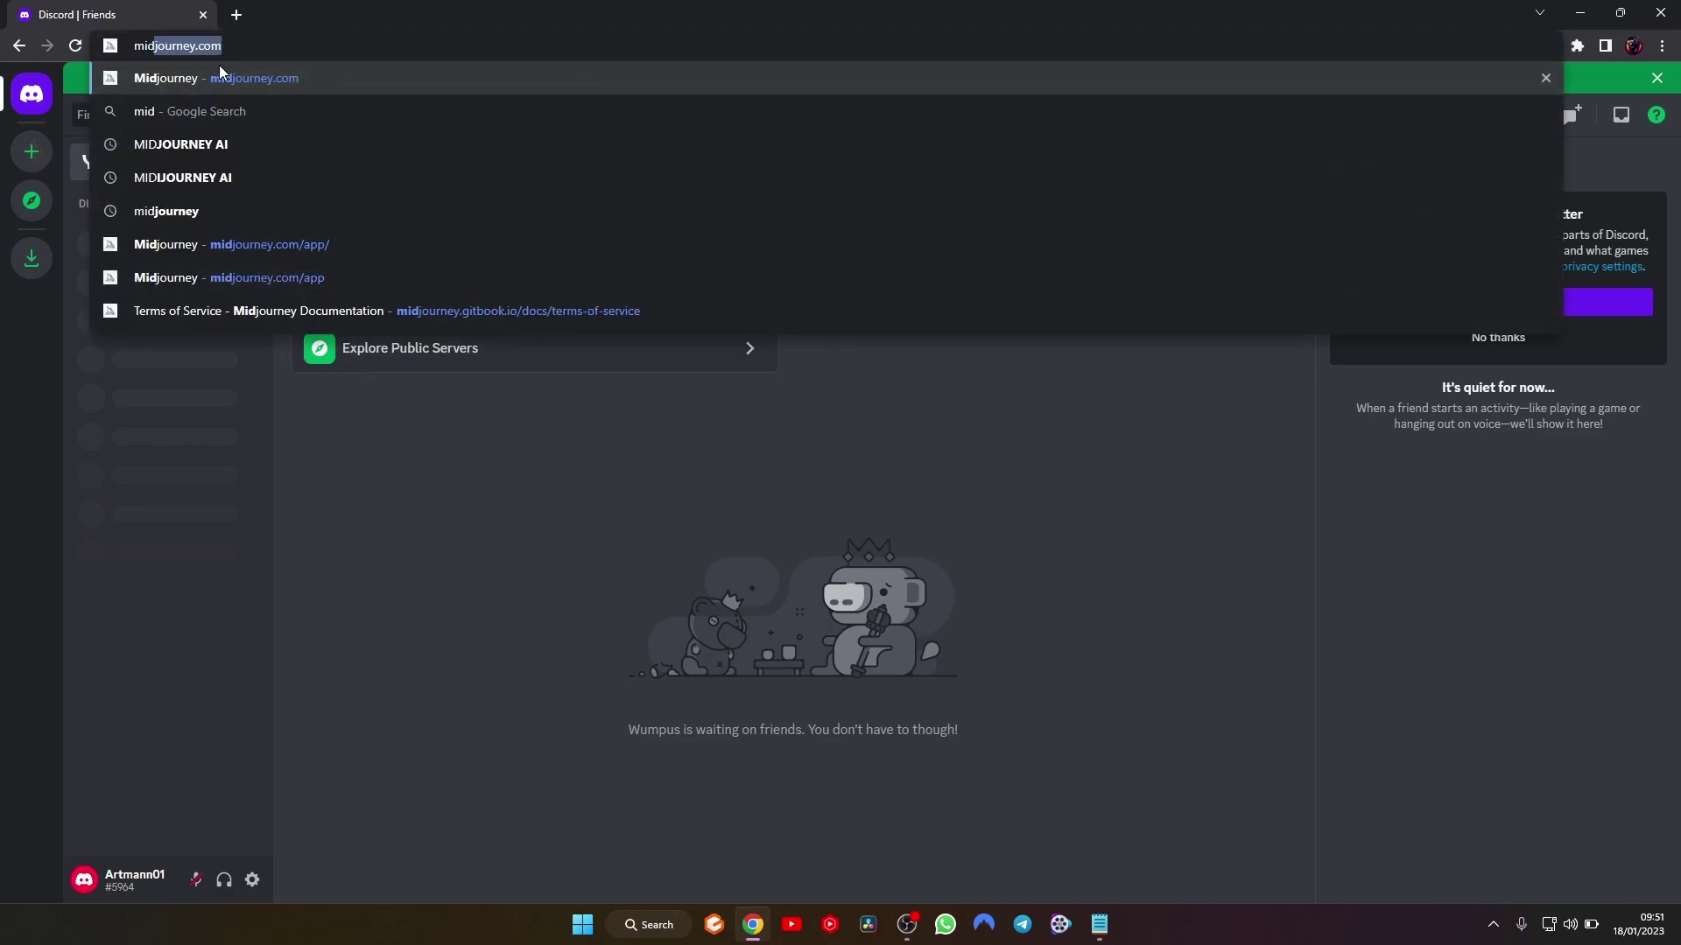
click(219, 82)
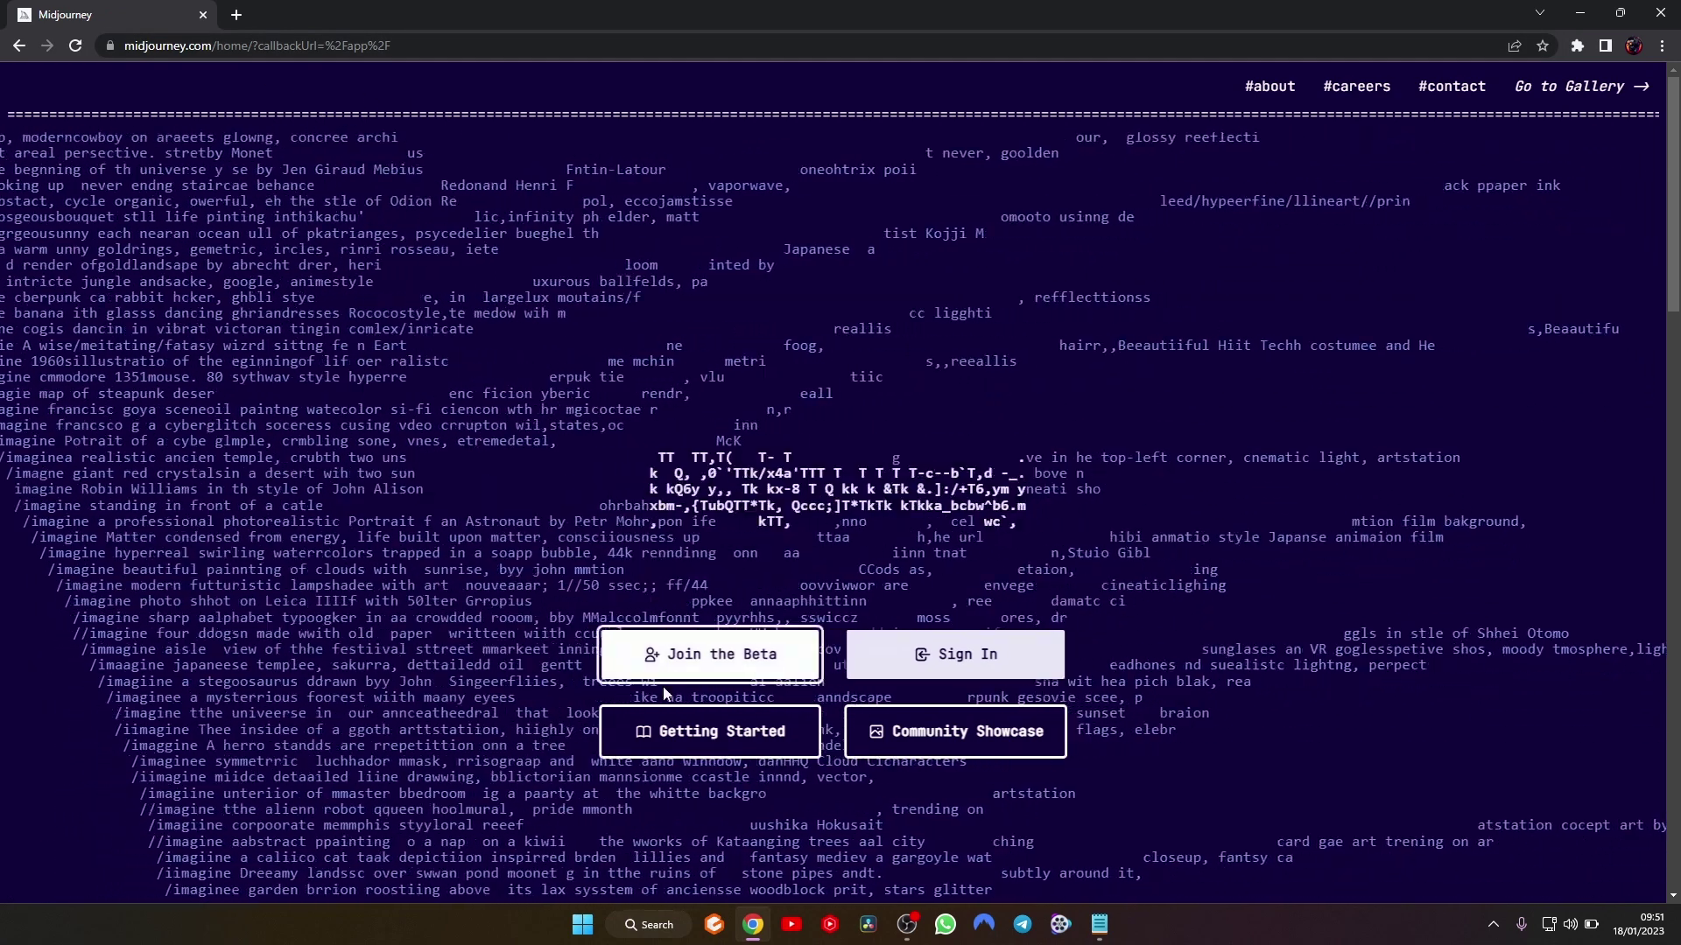
click(751, 662)
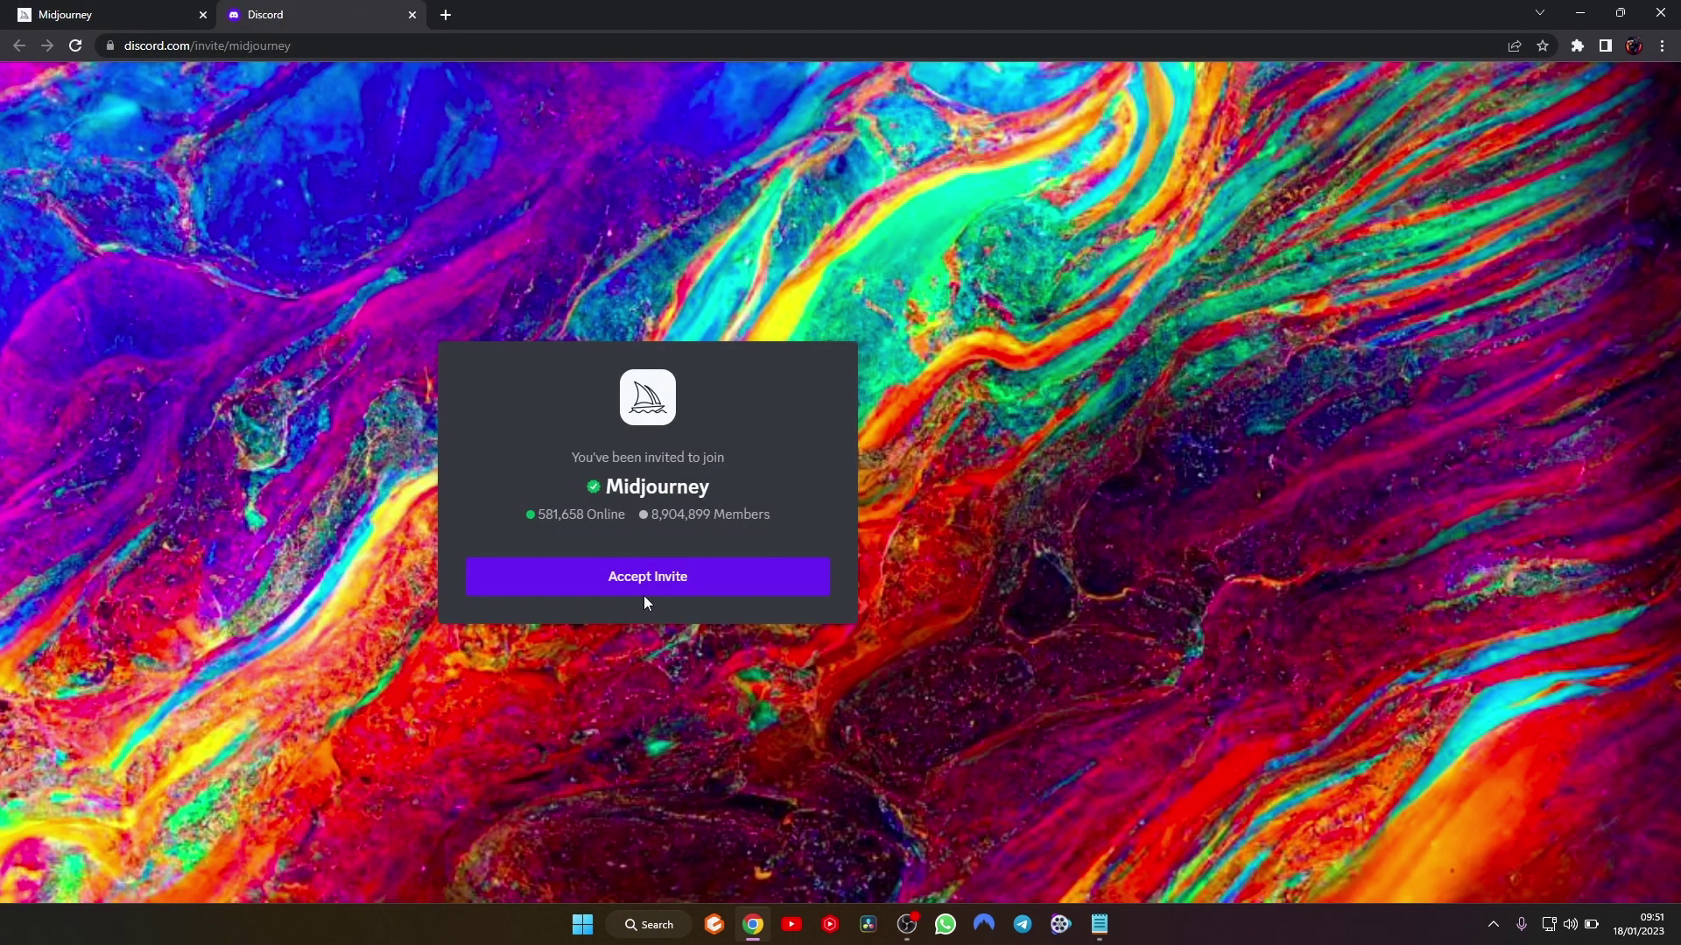
click(622, 579)
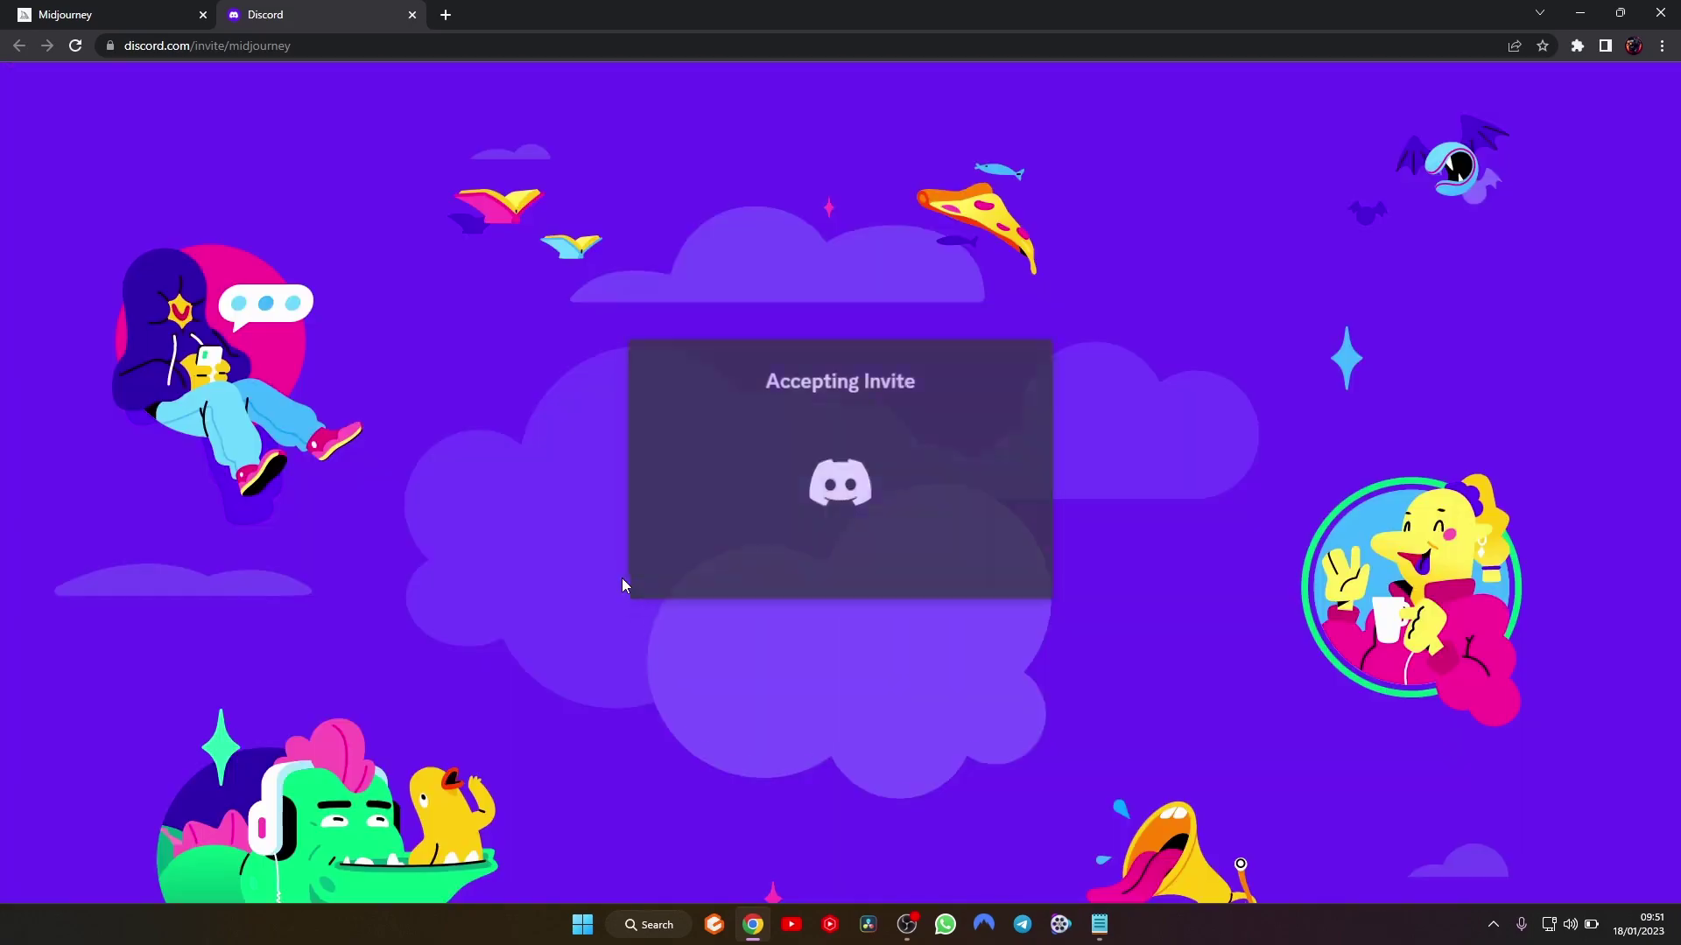
Complete the human verification by selecting the images containing a sunflower in both rounds.
click(735, 564)
click(930, 442)
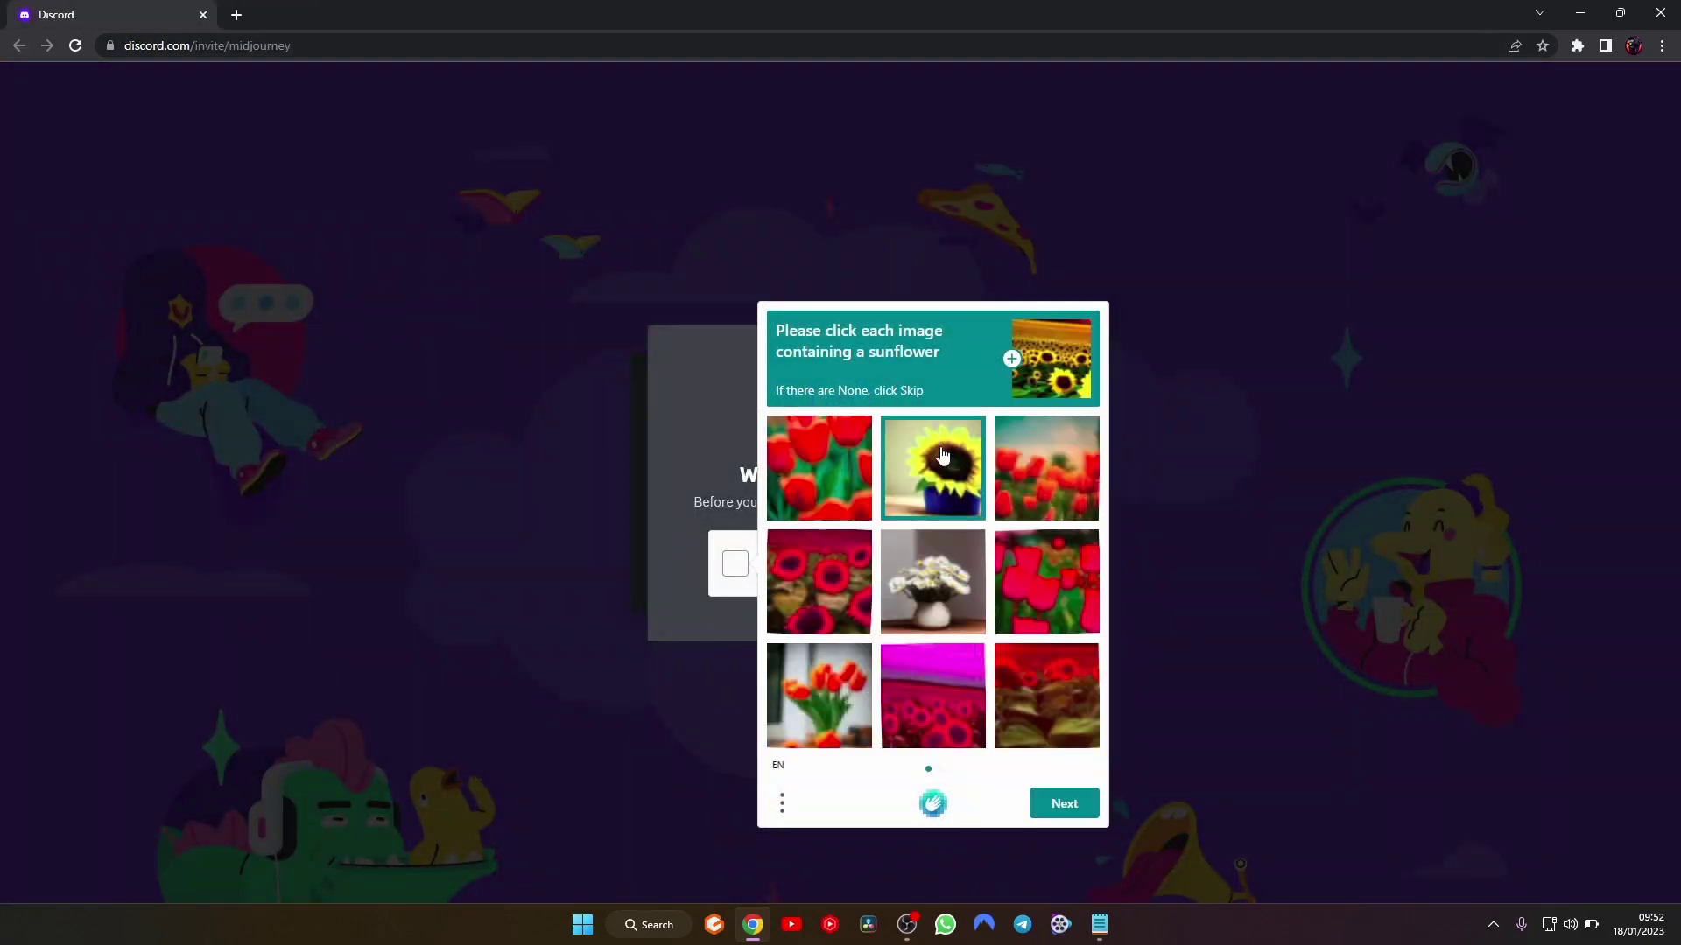
click(819, 582)
click(978, 701)
click(1012, 696)
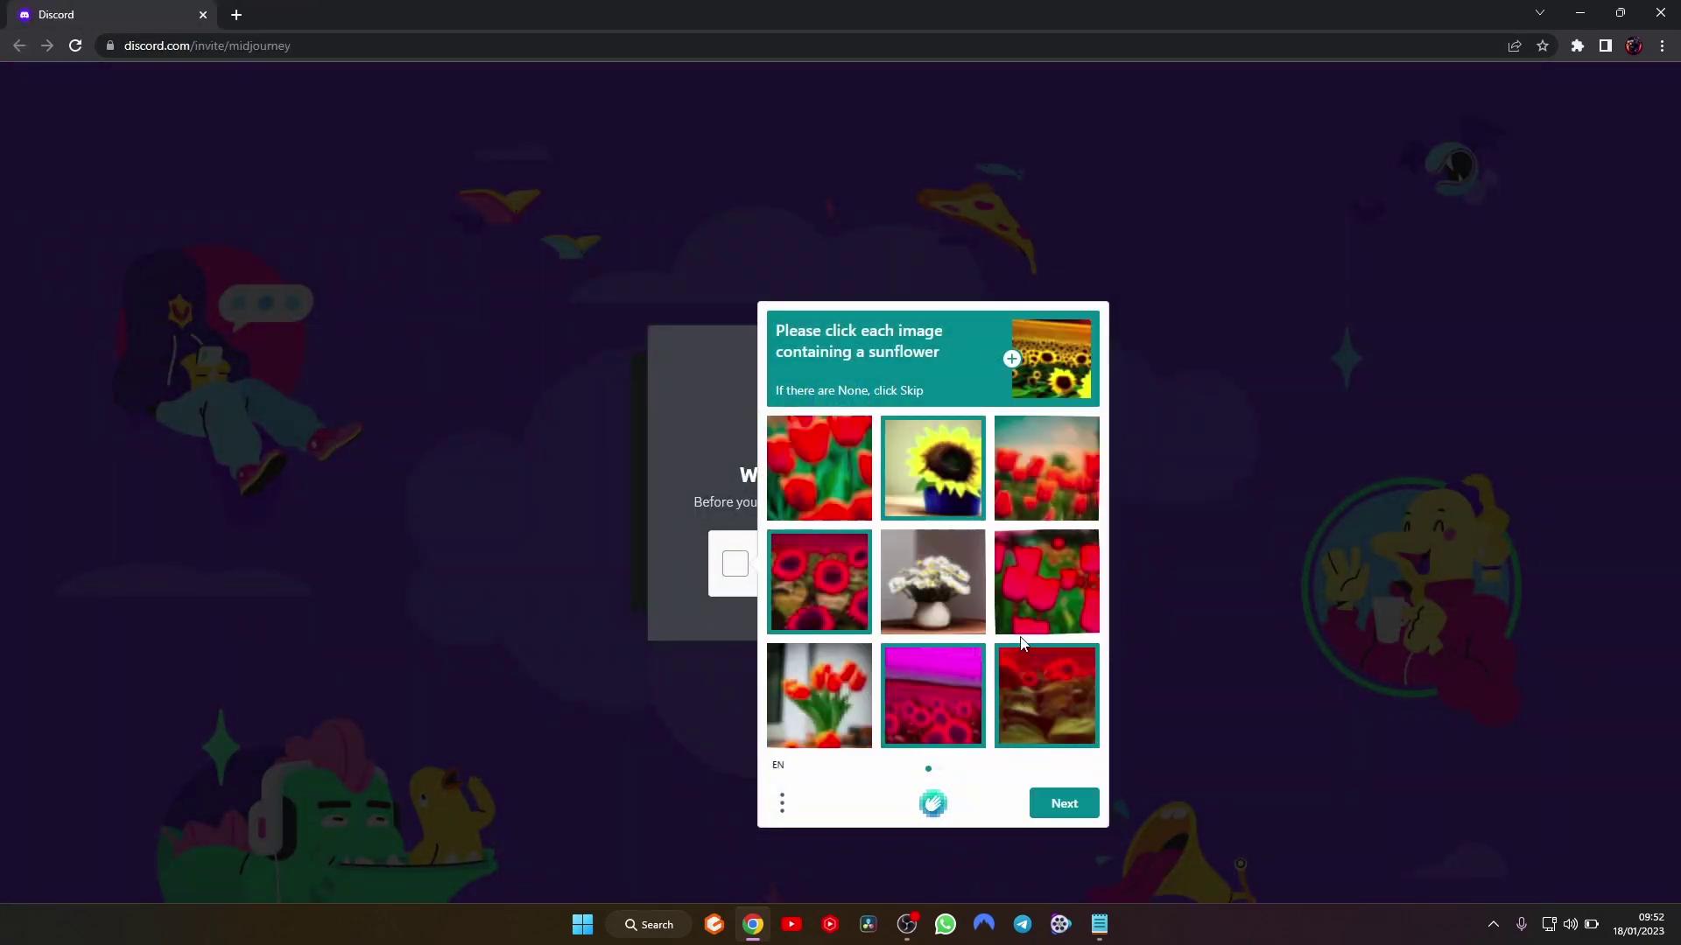
click(1050, 804)
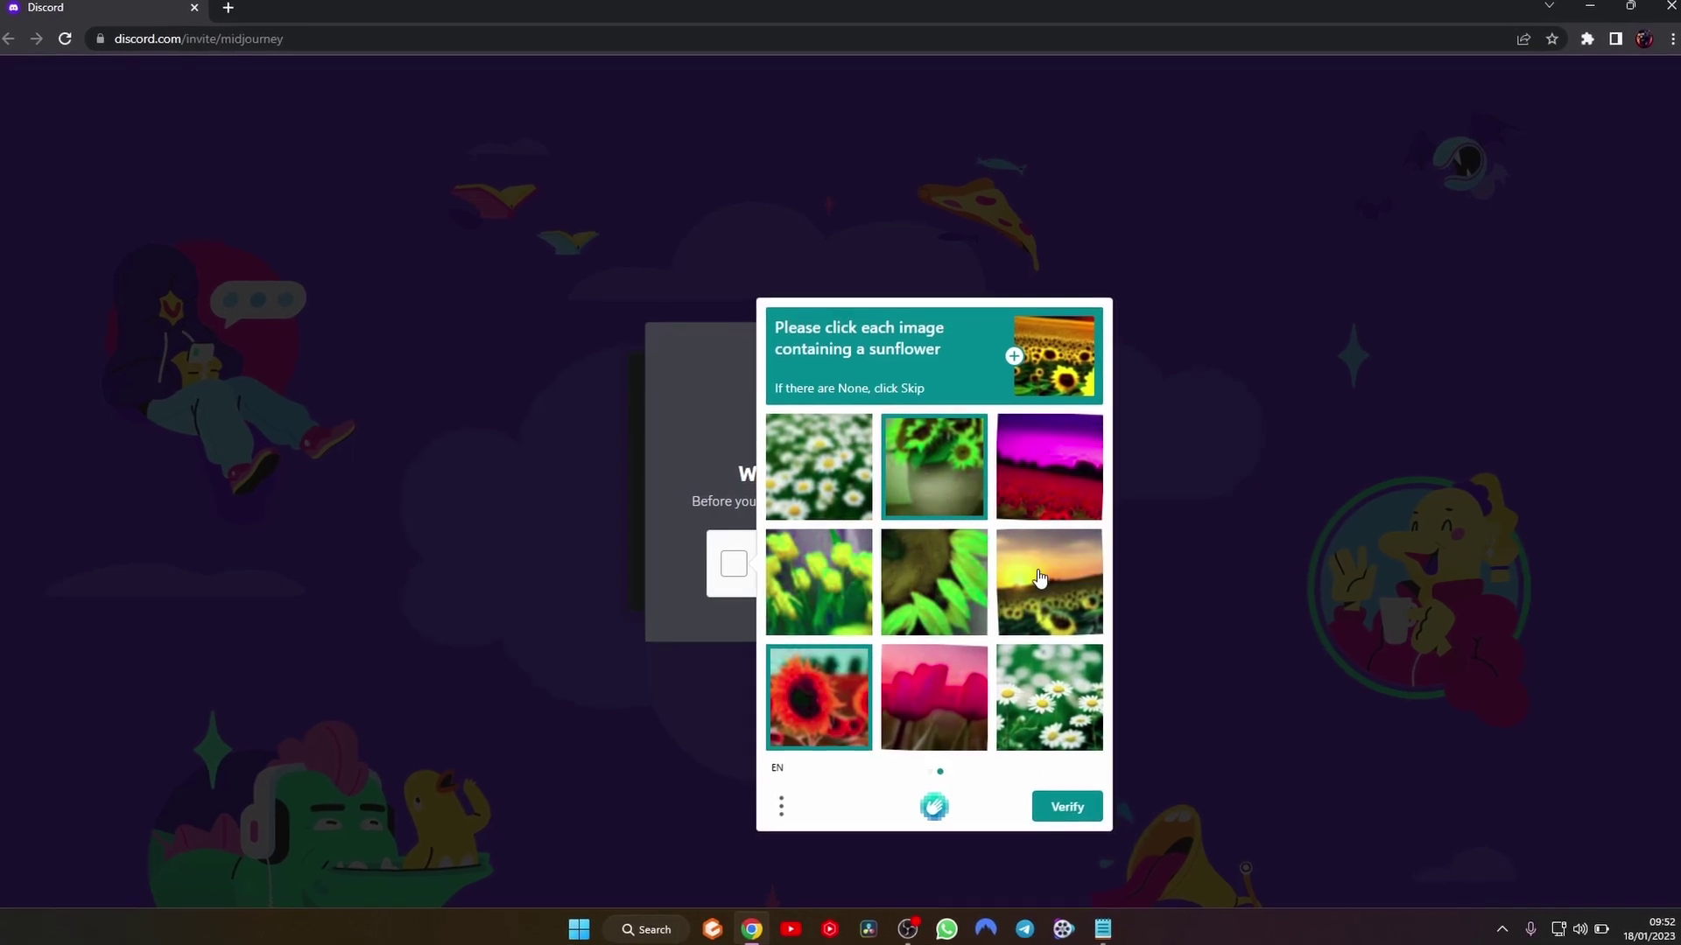
click(1044, 824)
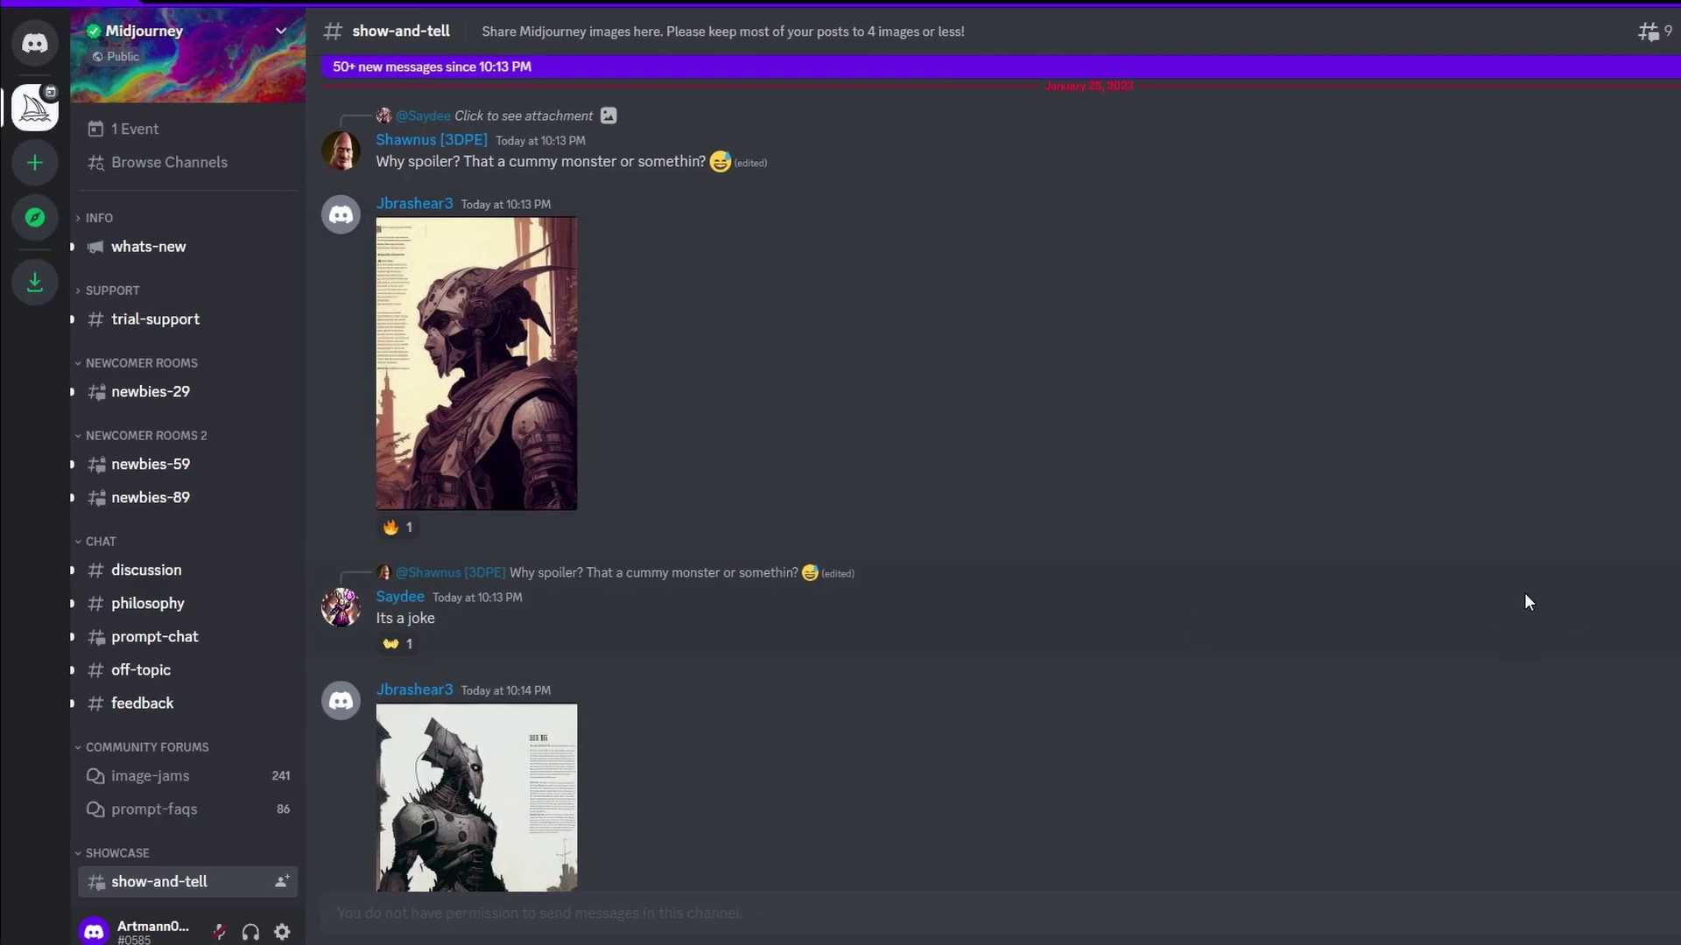
In the newbies-59 channel, submit an /imagine command with the prompt "potato tree".
click(171, 465)
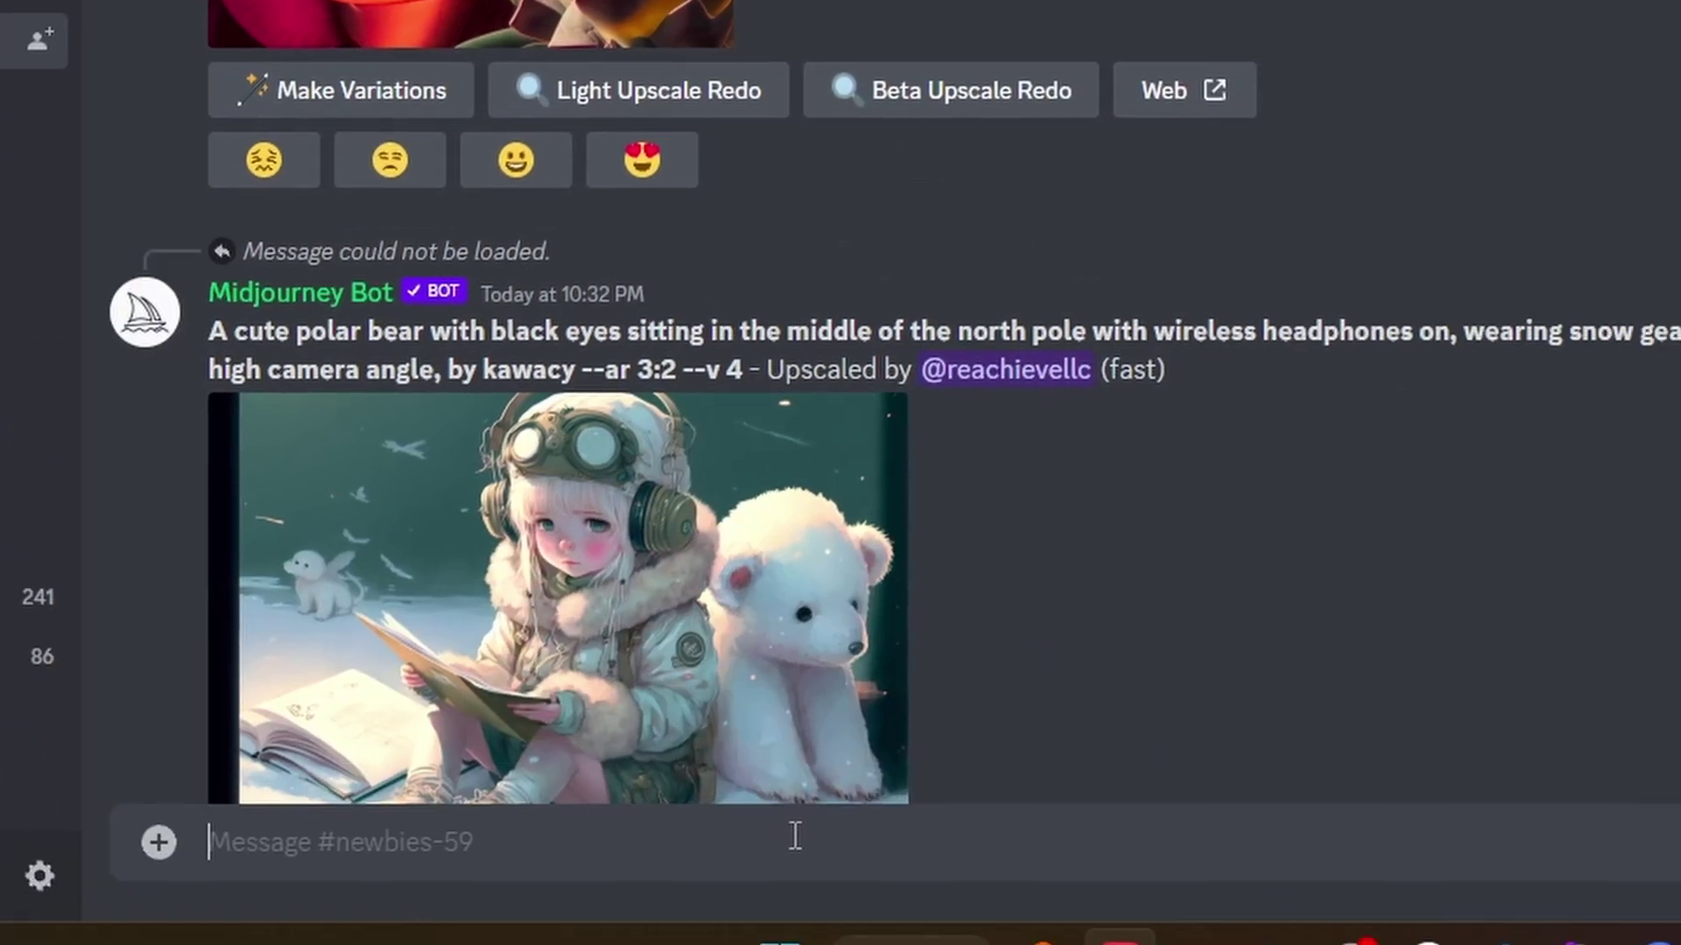
text(/i)
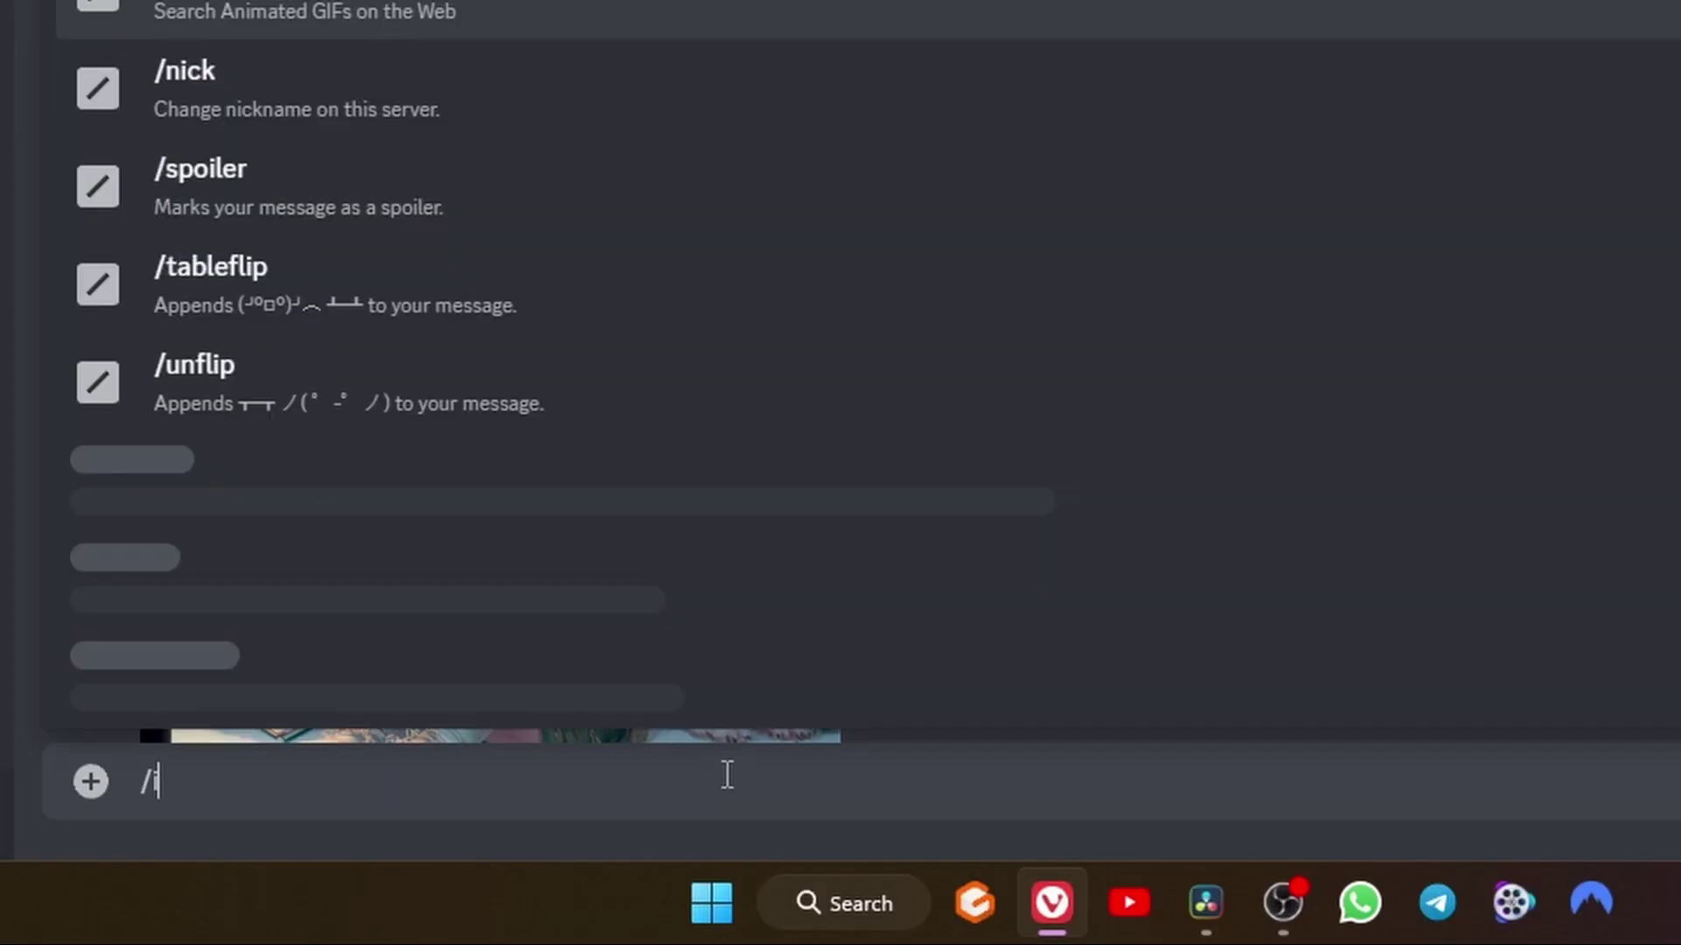
text(magine)
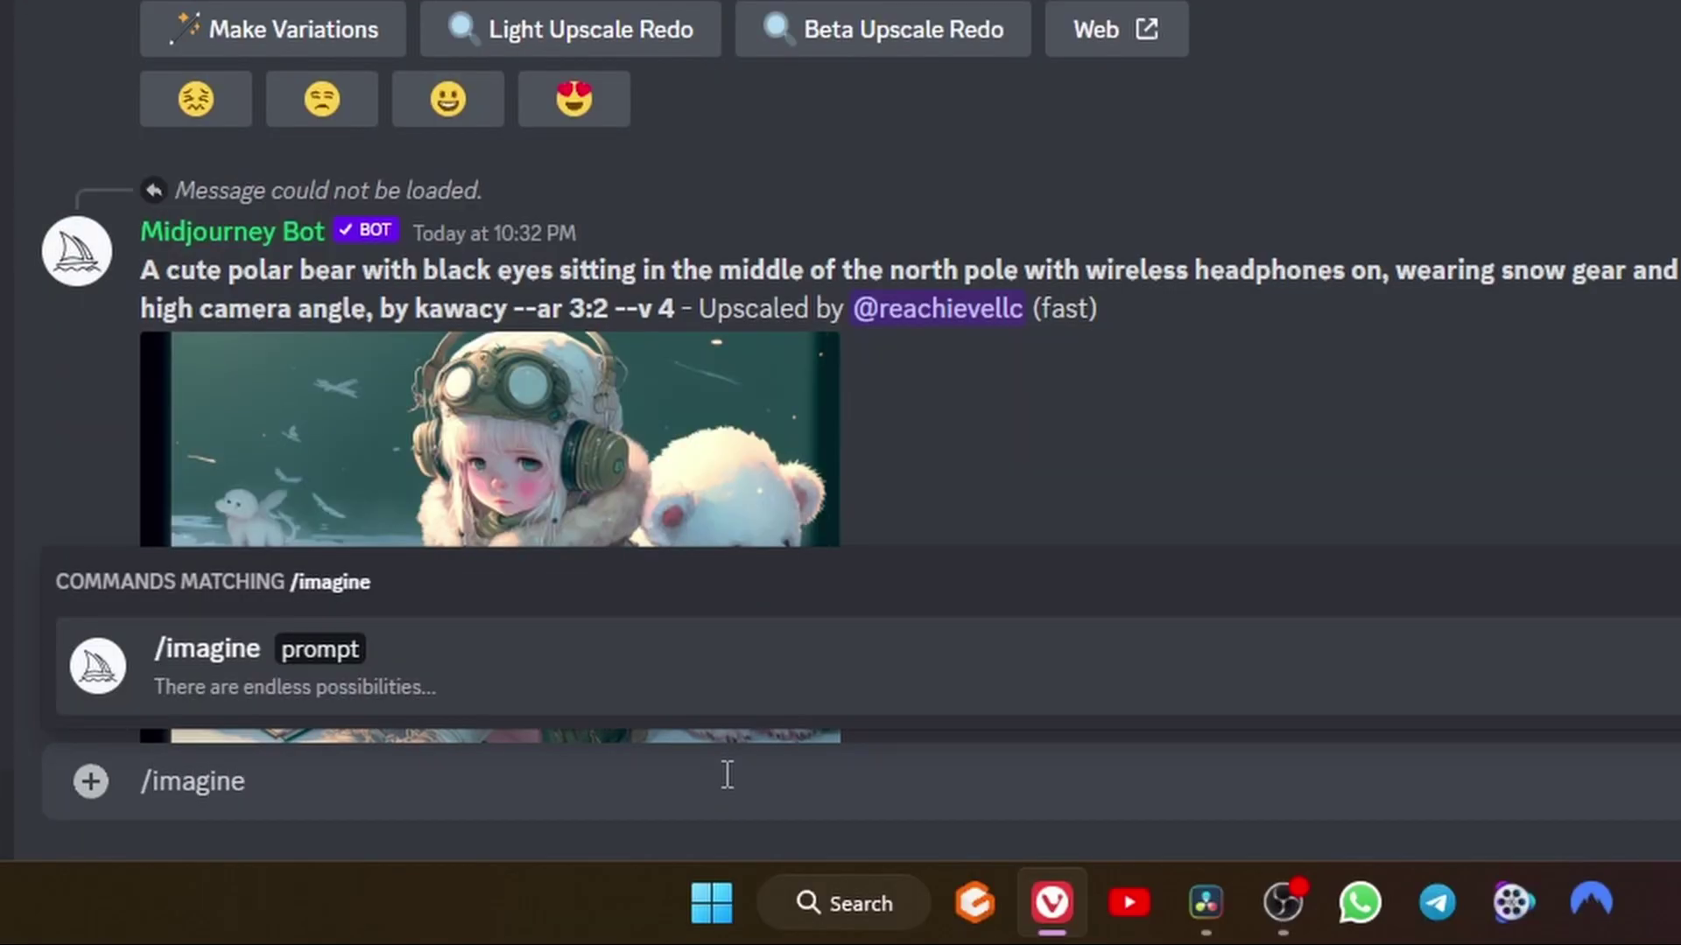
key(Tab)
text(potato tree)
key(Return)
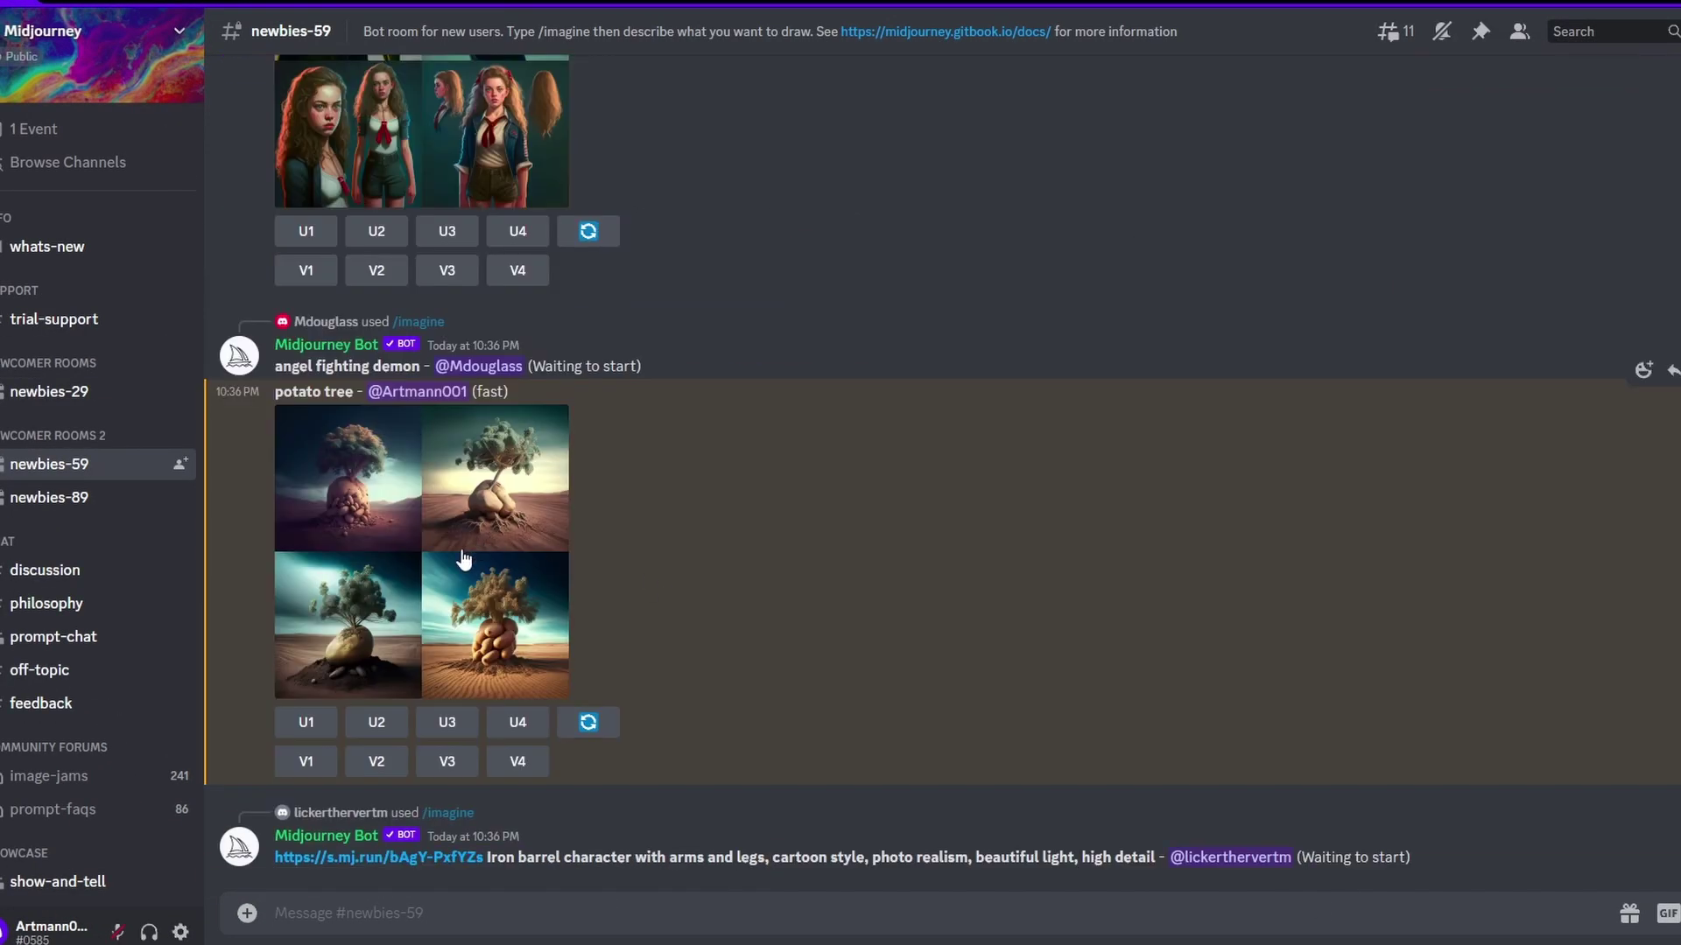
View the generated potato tree image grid at full size.
click(461, 555)
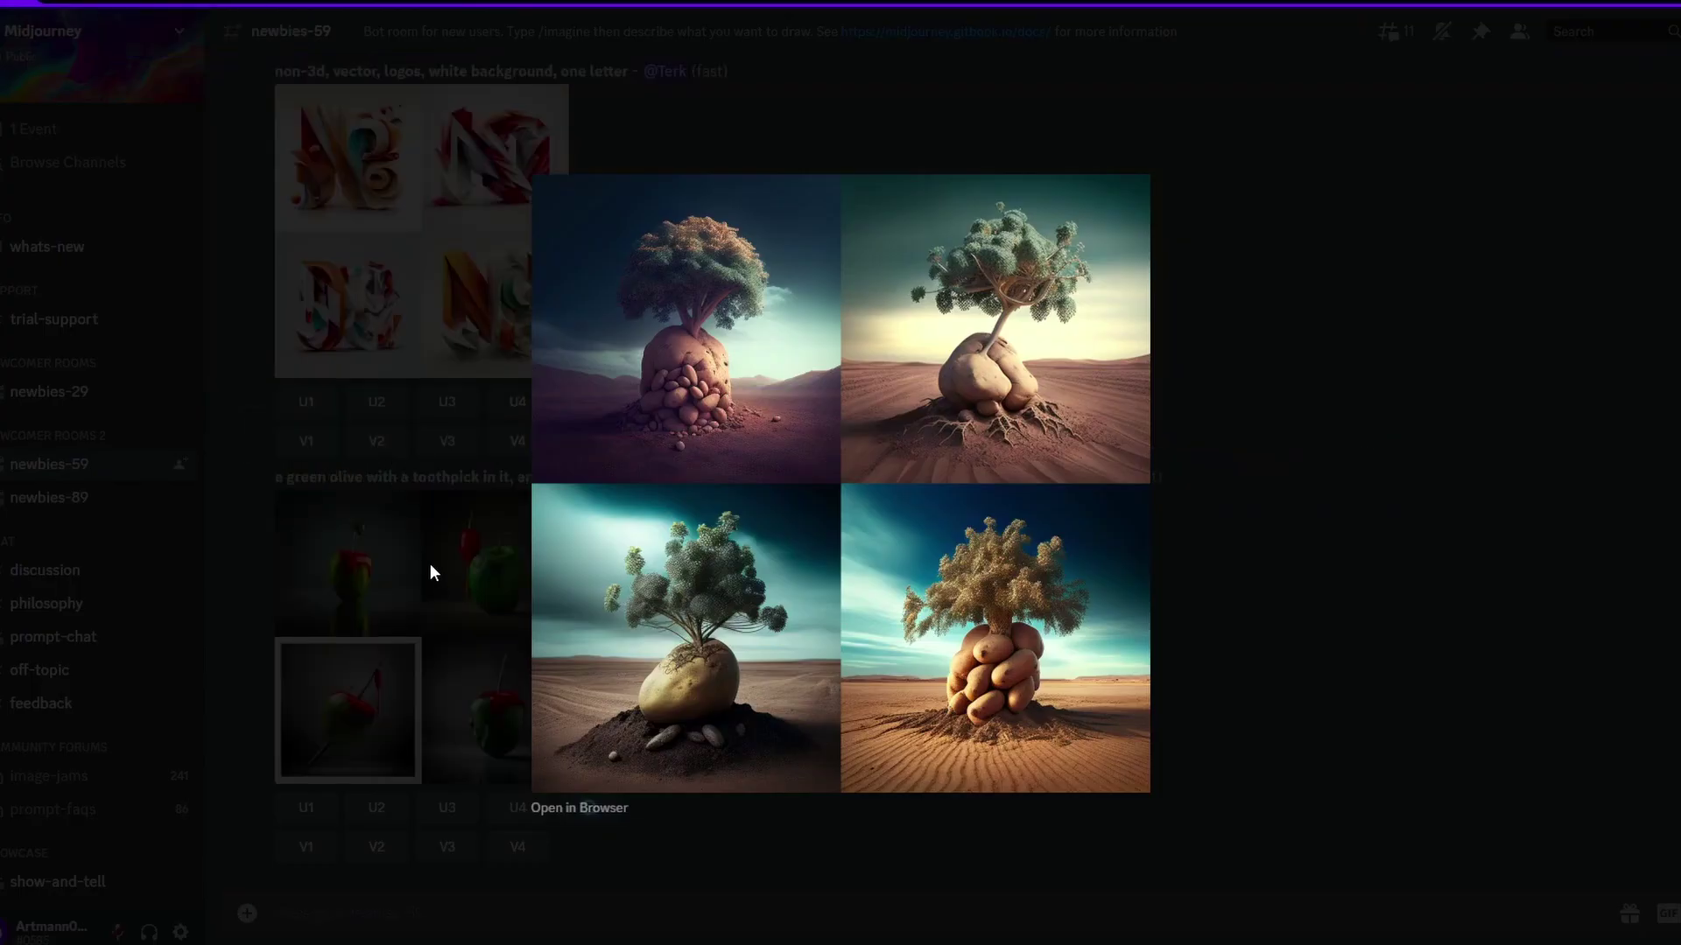
click(432, 570)
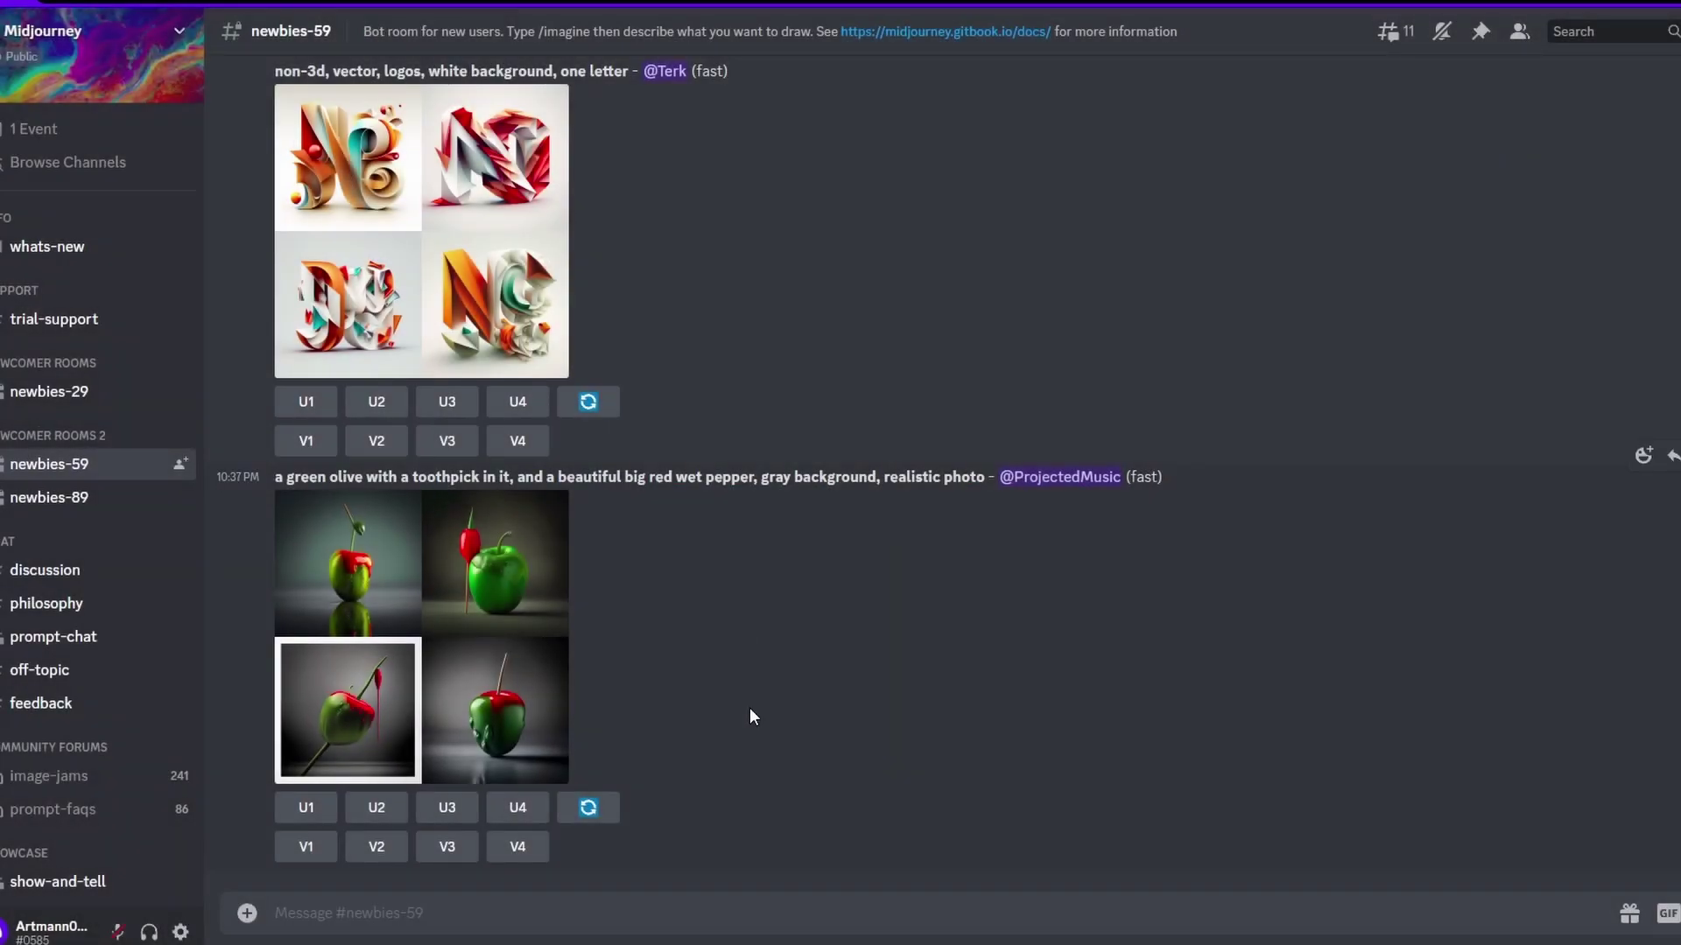
Bring up the Midjourney bot's /settings and choose High quality (2x cost) and Style very high.
text(/)
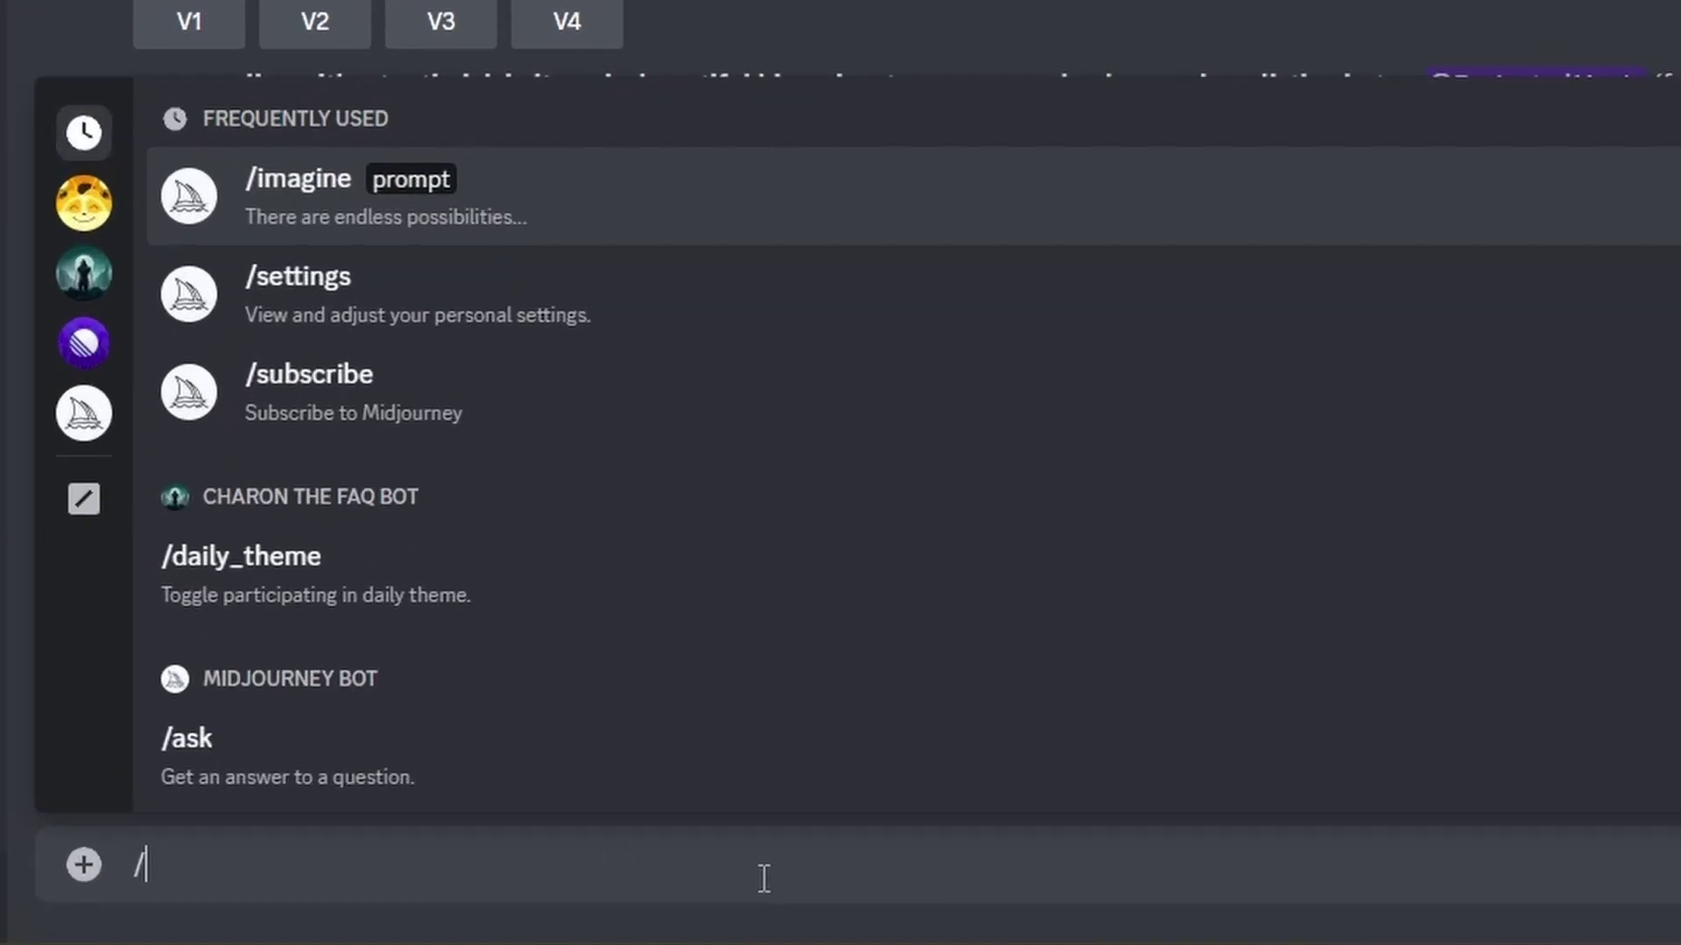
text(settings)
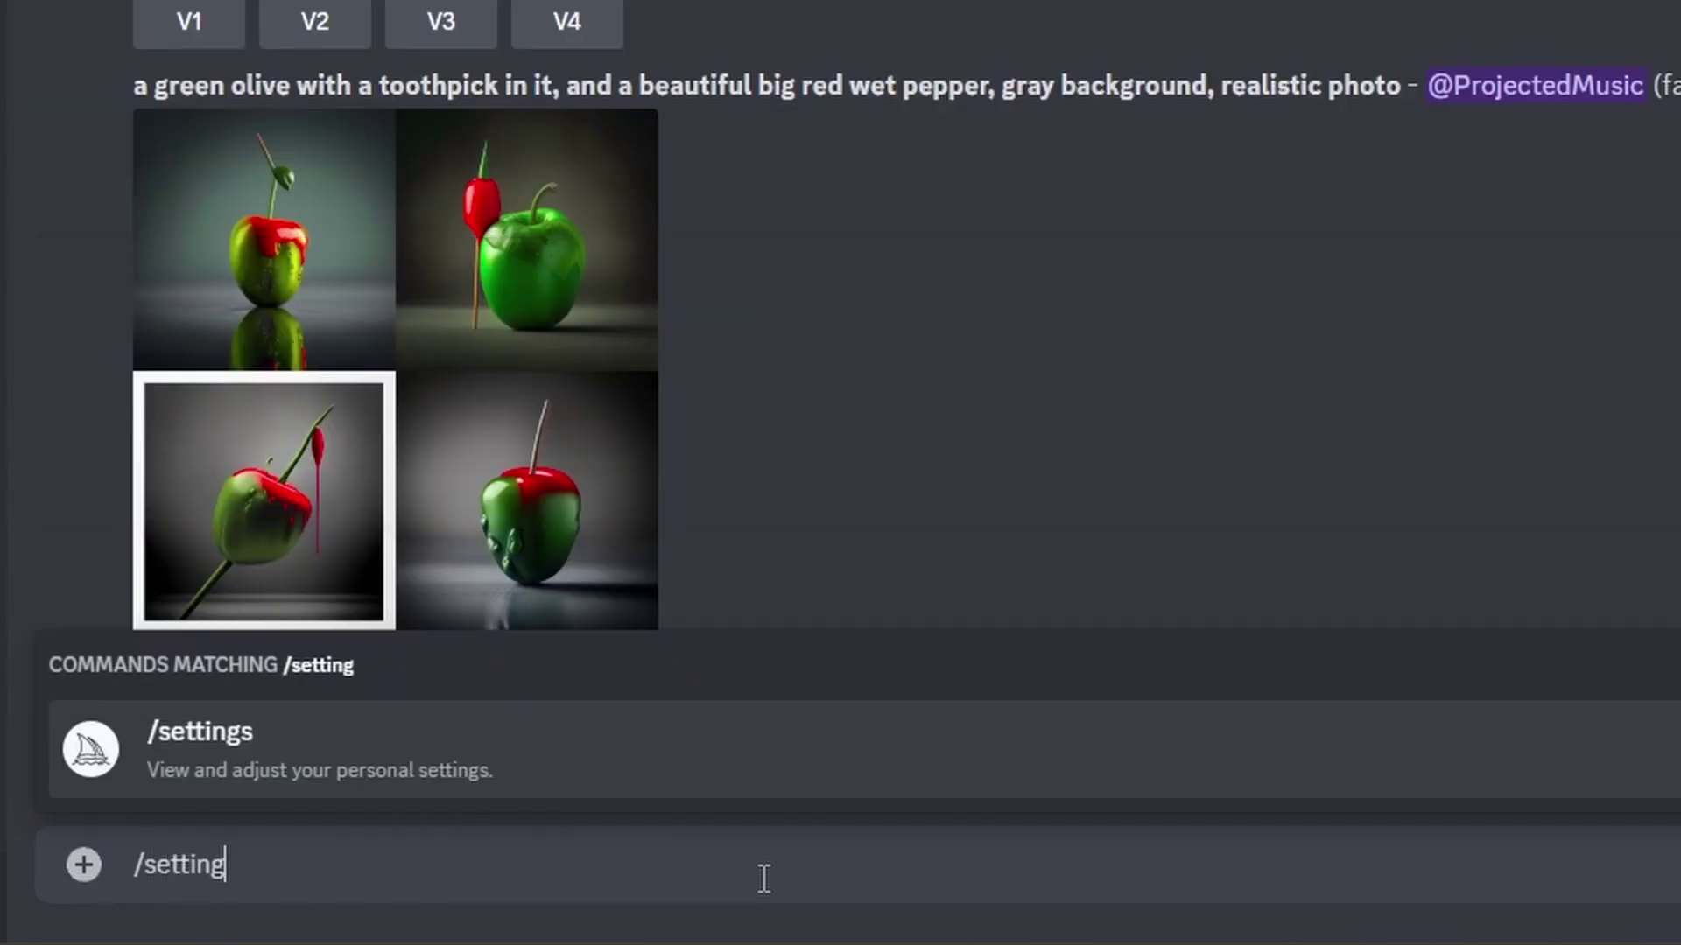
key(Return)
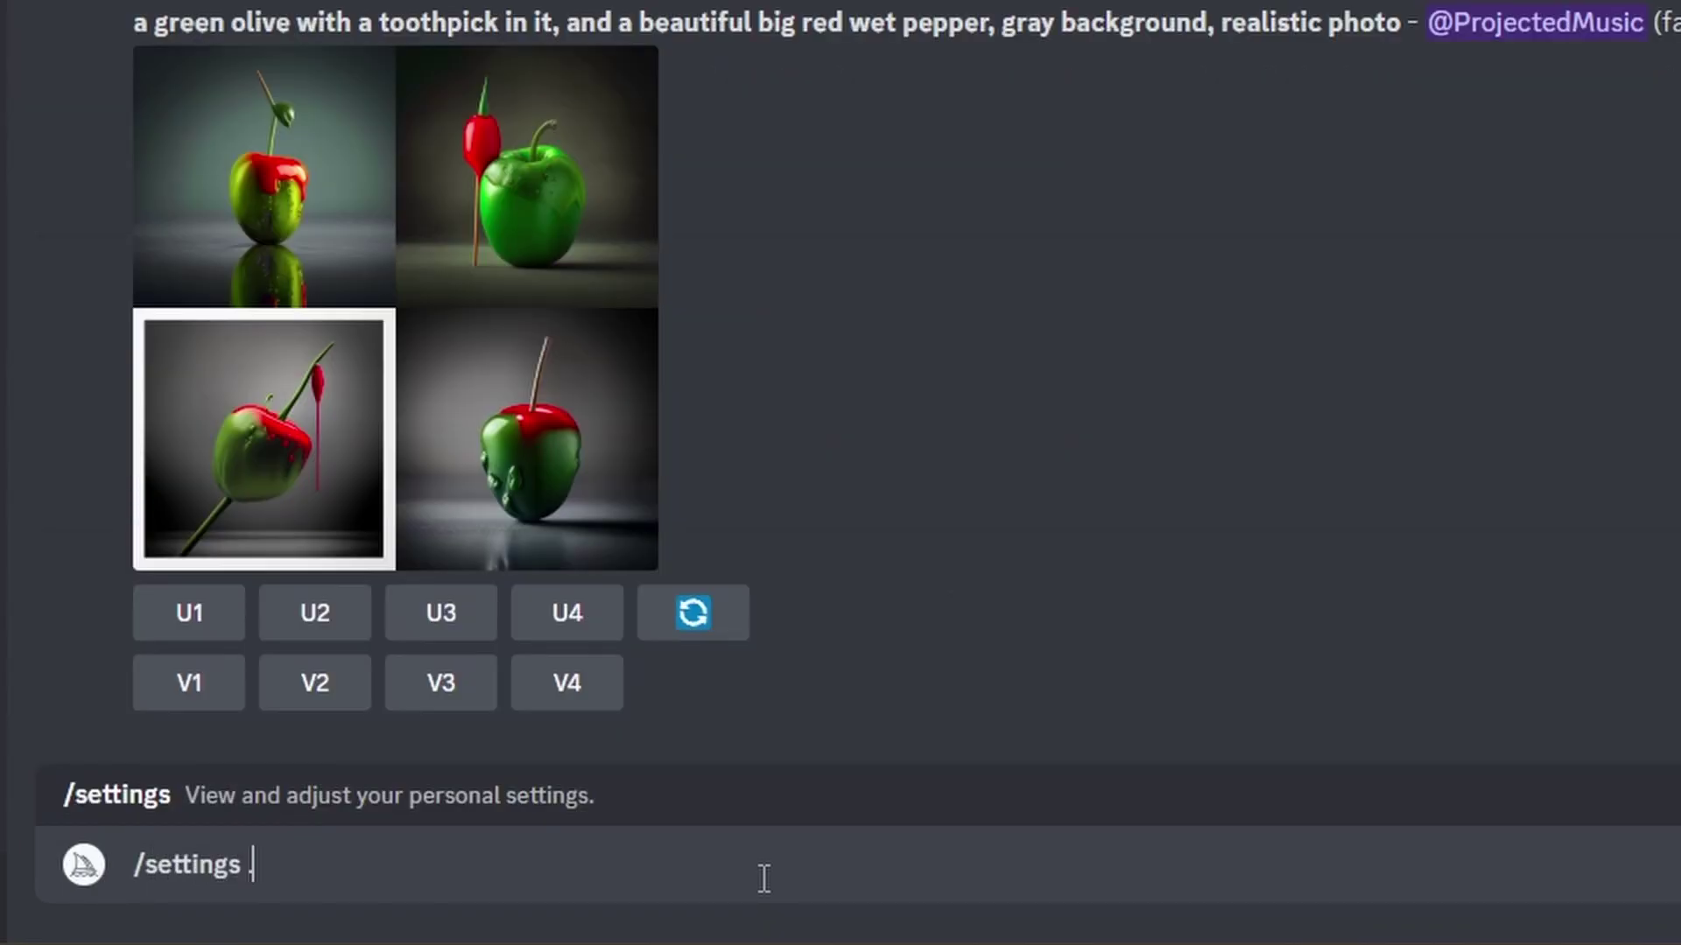
key(Return)
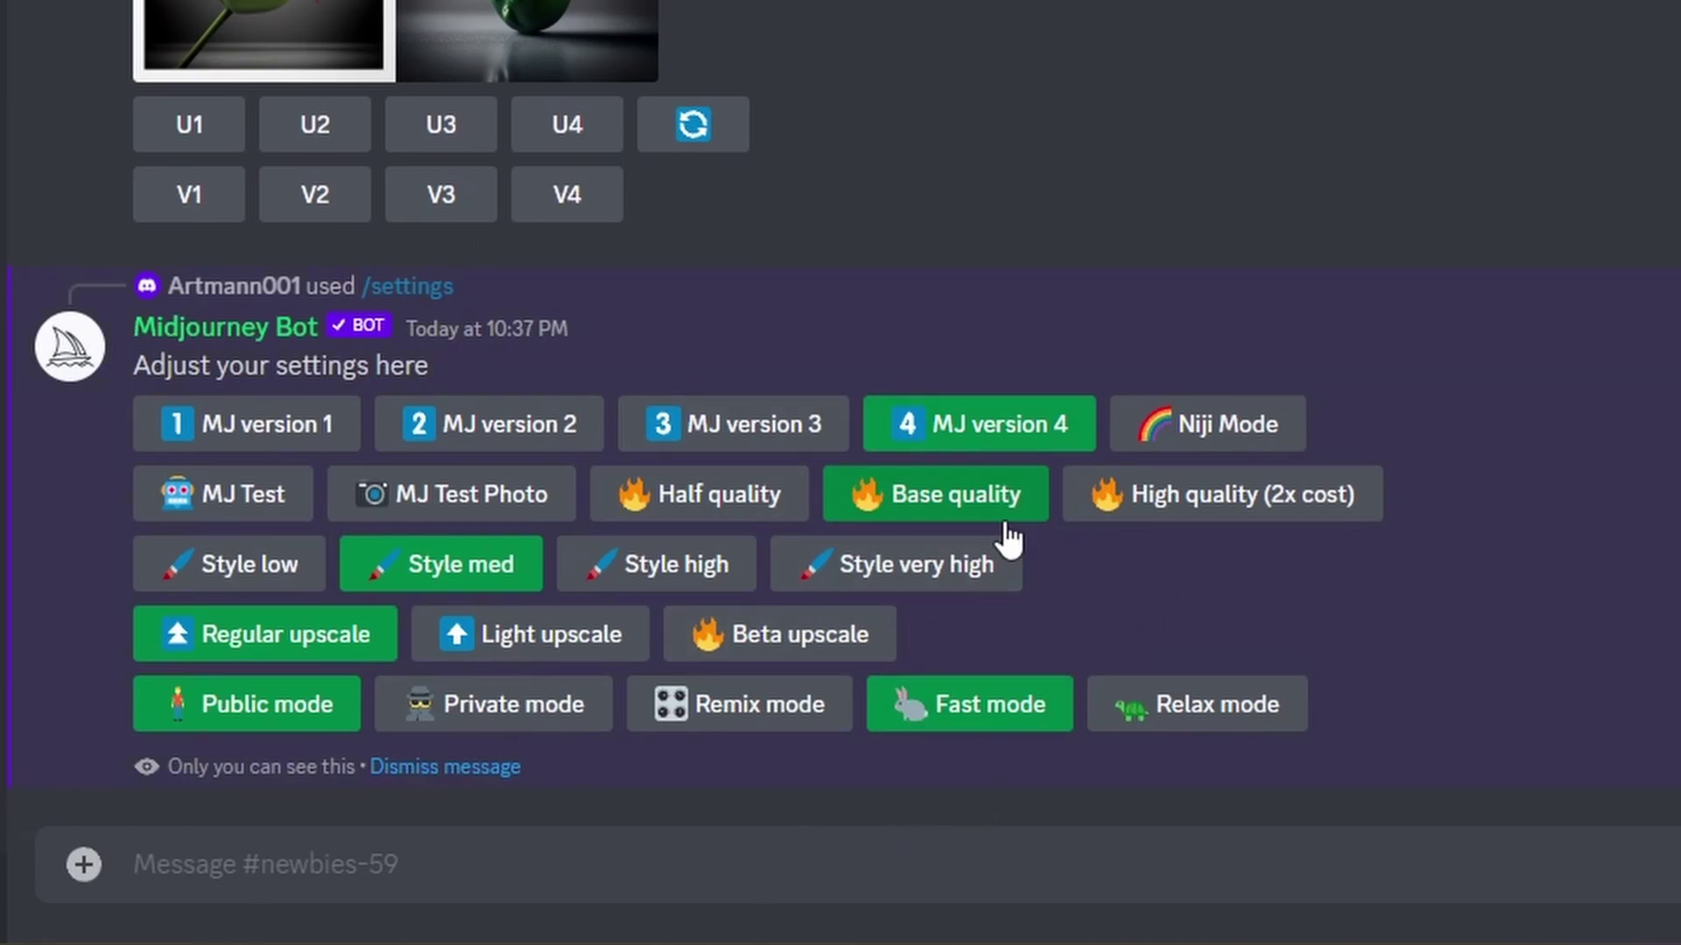
click(1379, 506)
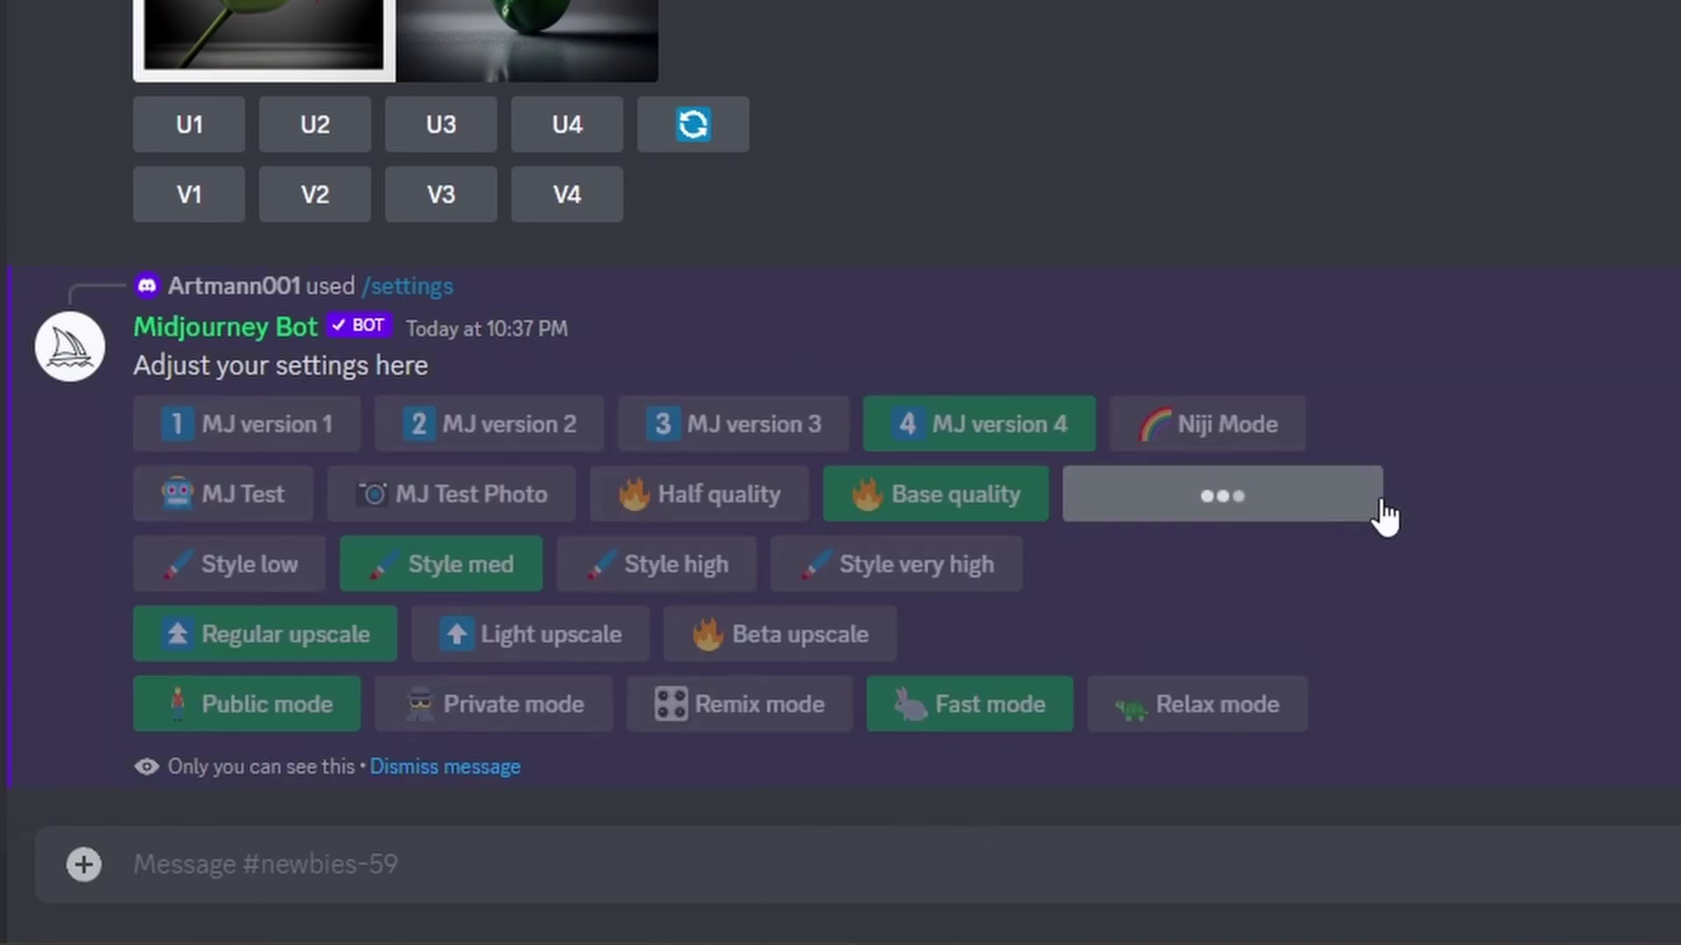
click(935, 578)
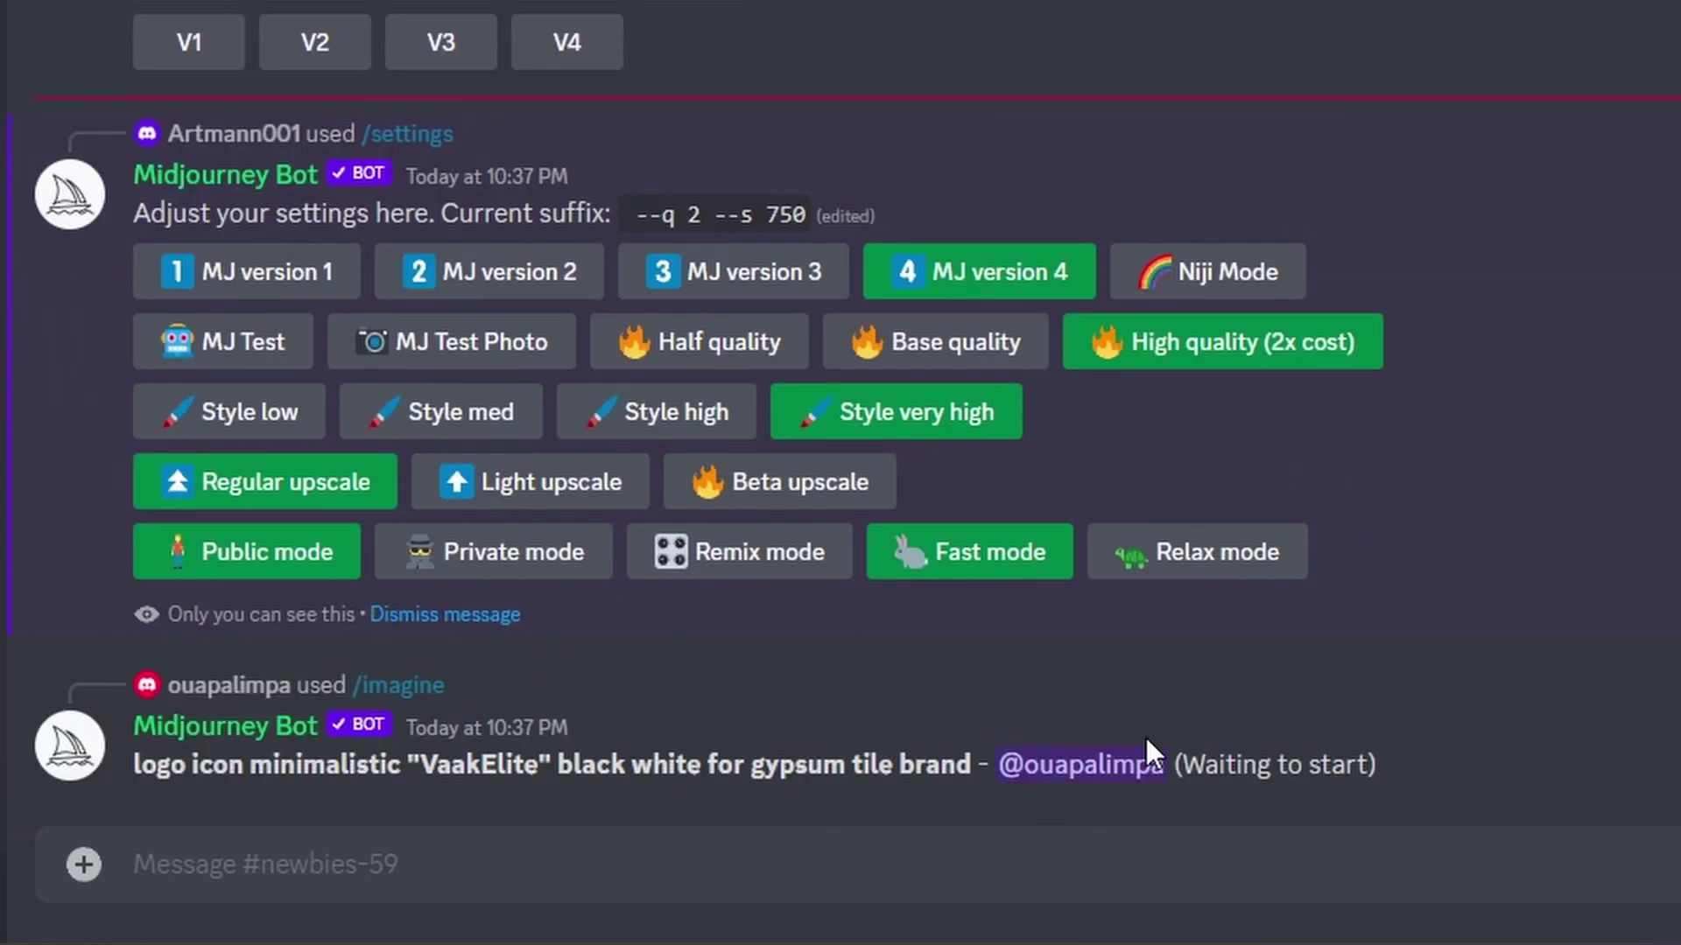
Generate images again by submitting /imagine with the prompt "potato tree" under the new settings.
click(1336, 875)
text(/imagine prompt)
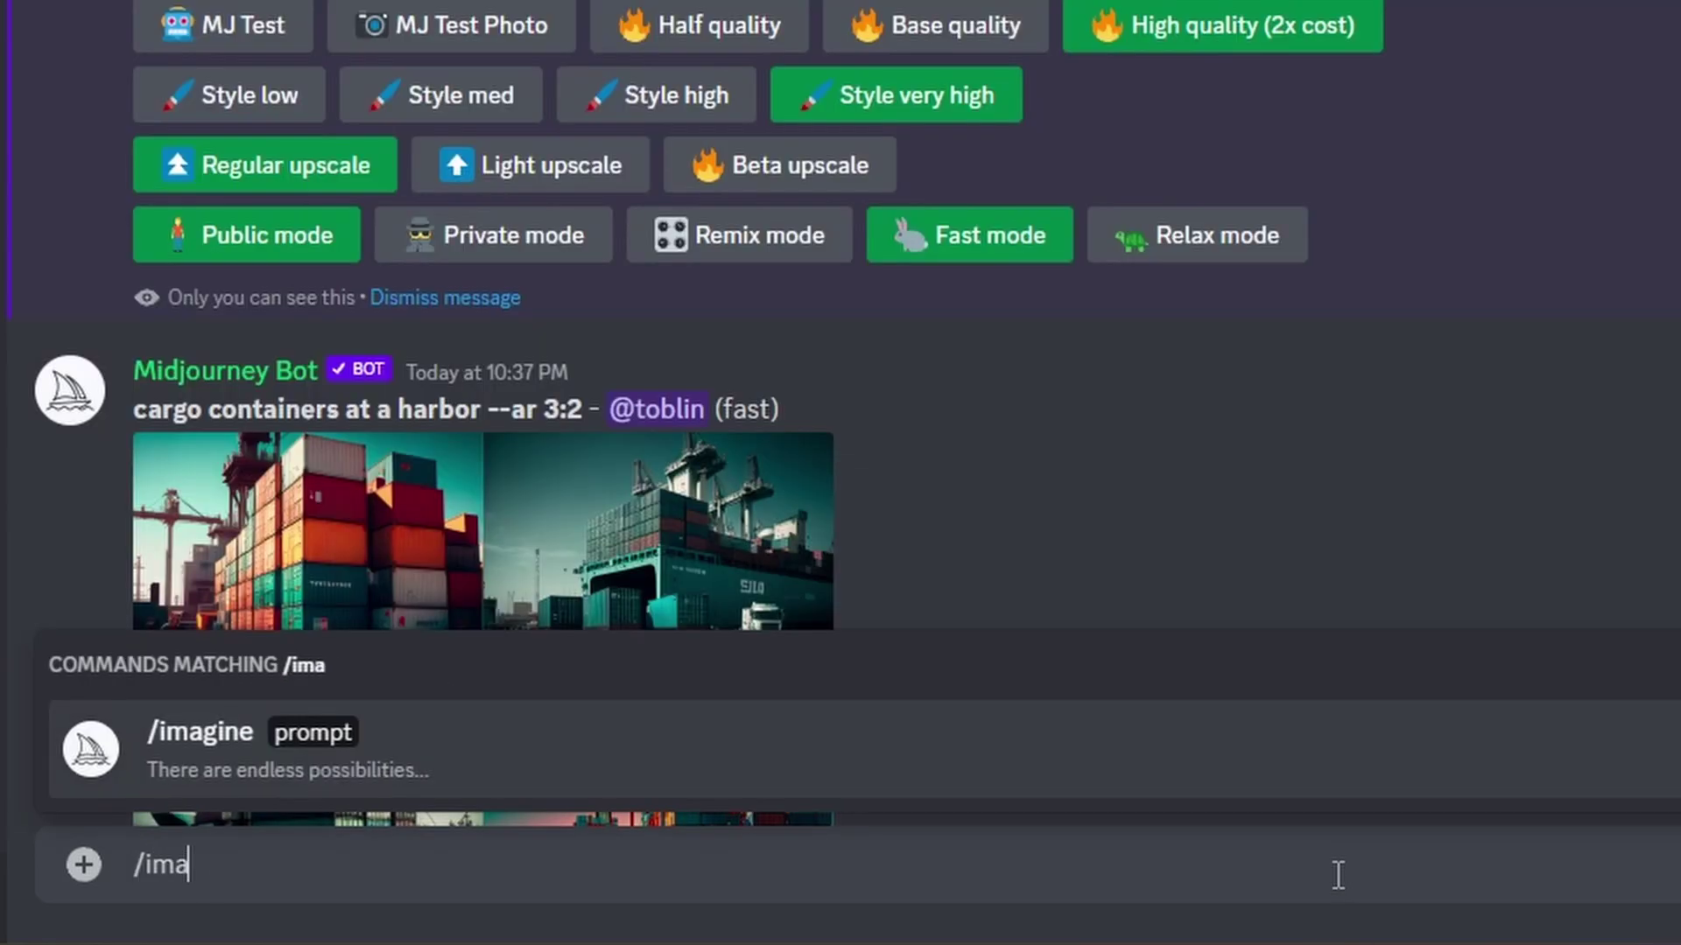
key(Tab)
text(potato tree)
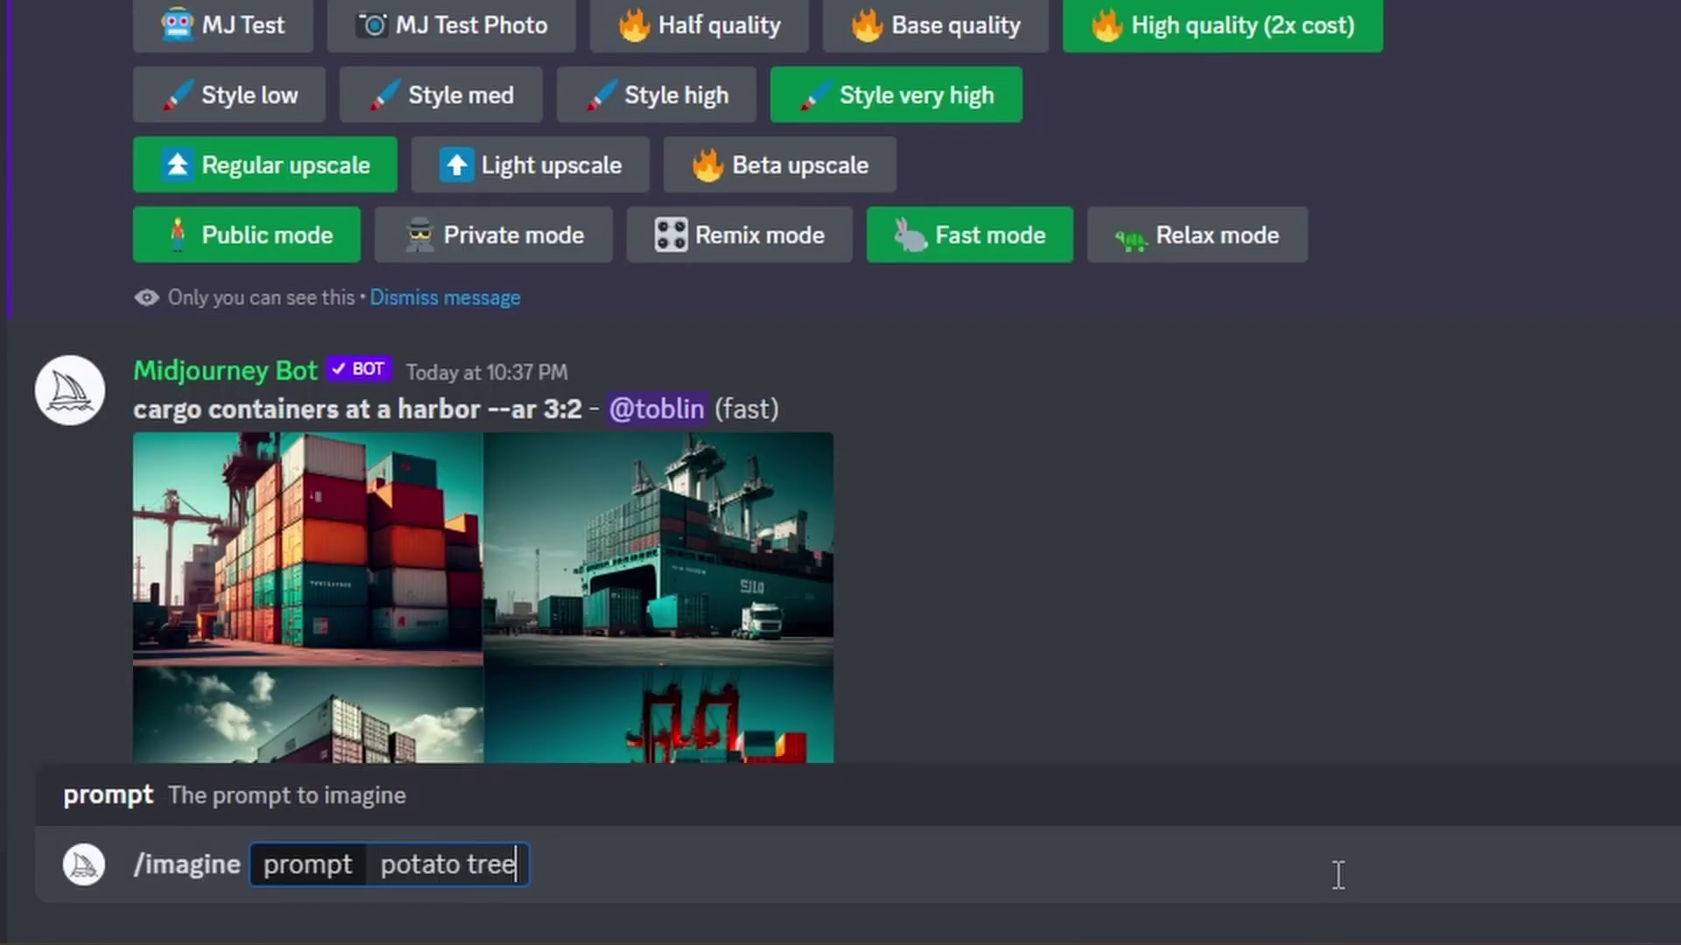
key(Return)
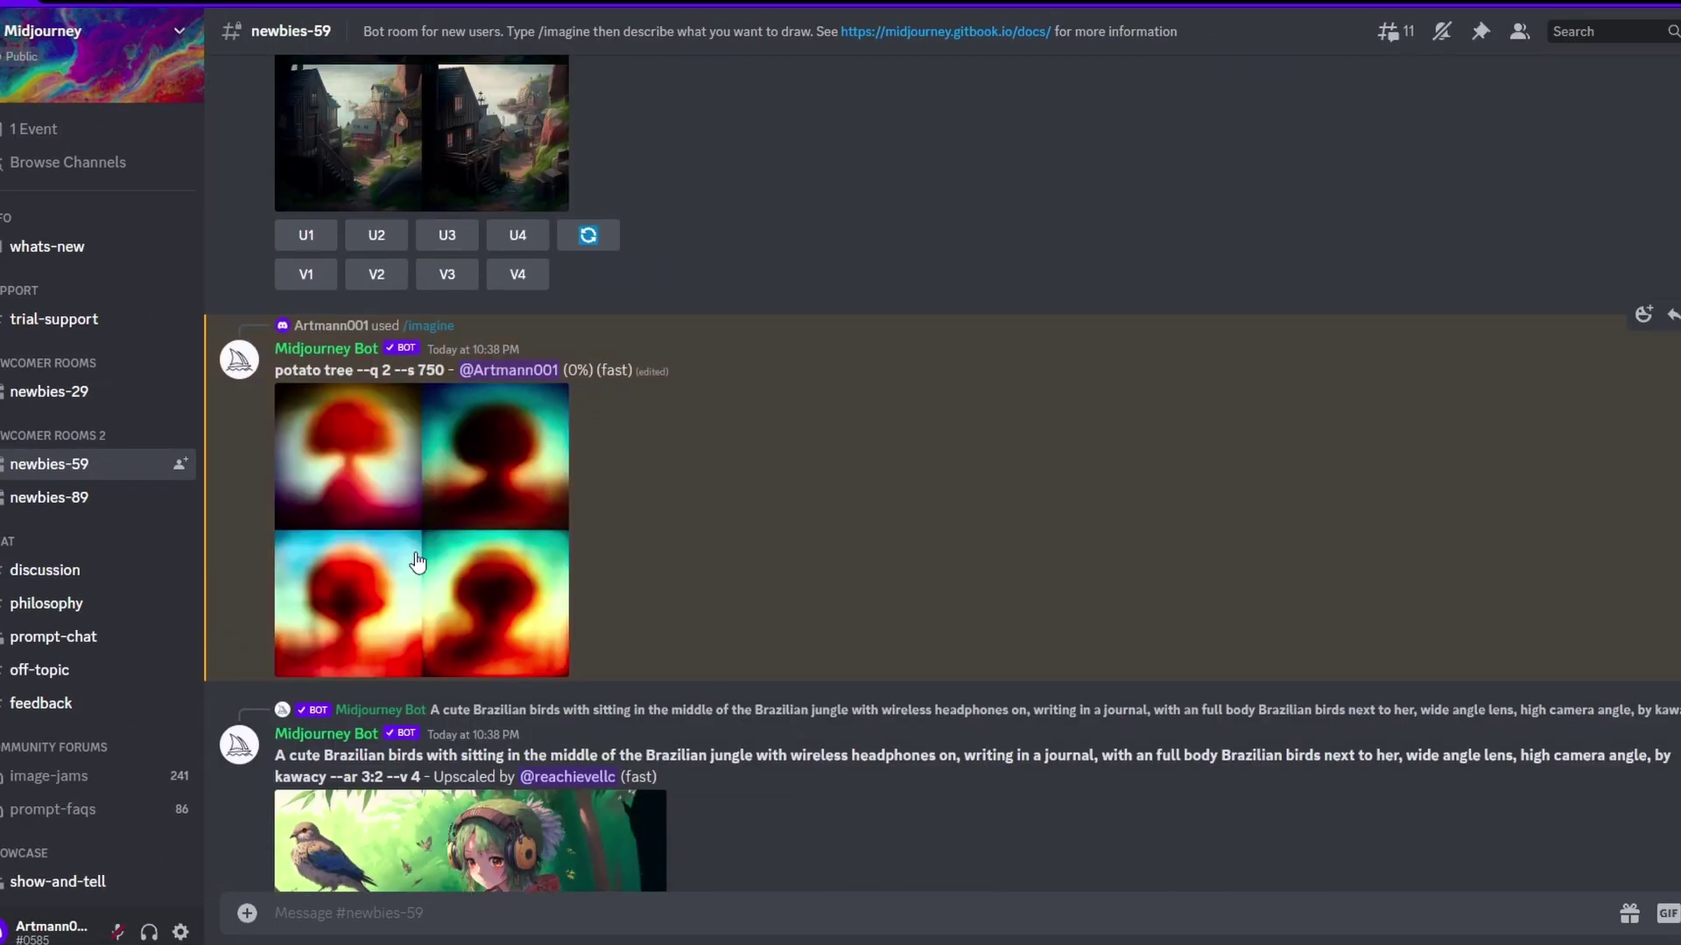
Find the new potato tree result in the channel and open its image grid in the browser.
scroll(415, 564, up, 1)
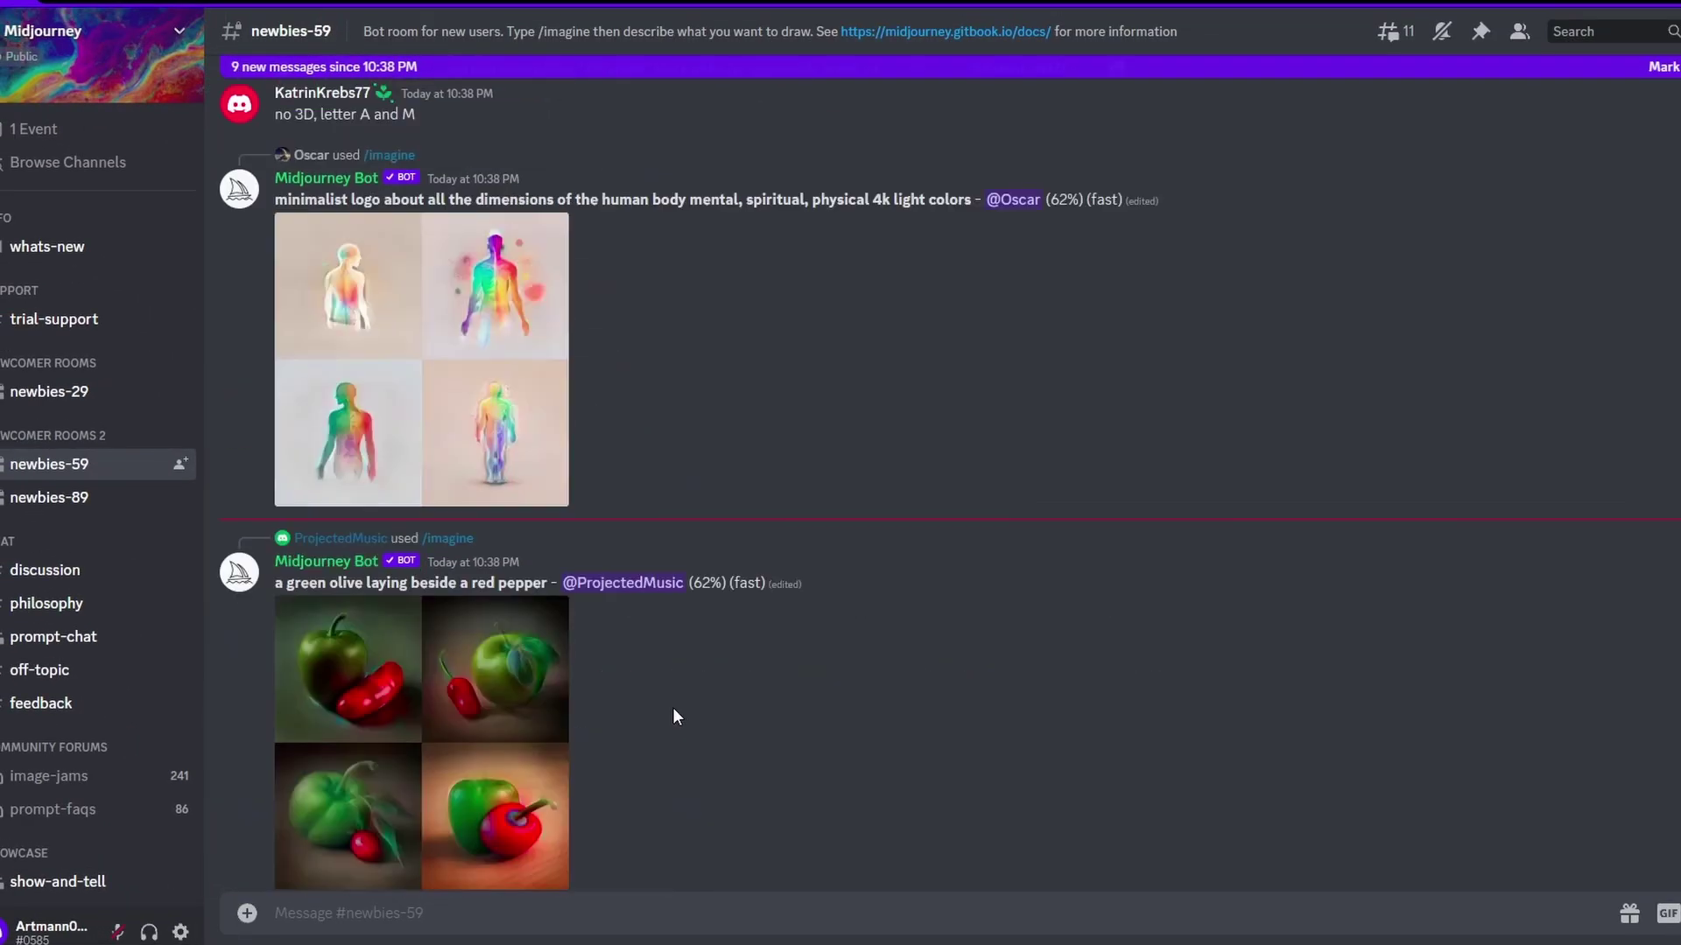
click(487, 539)
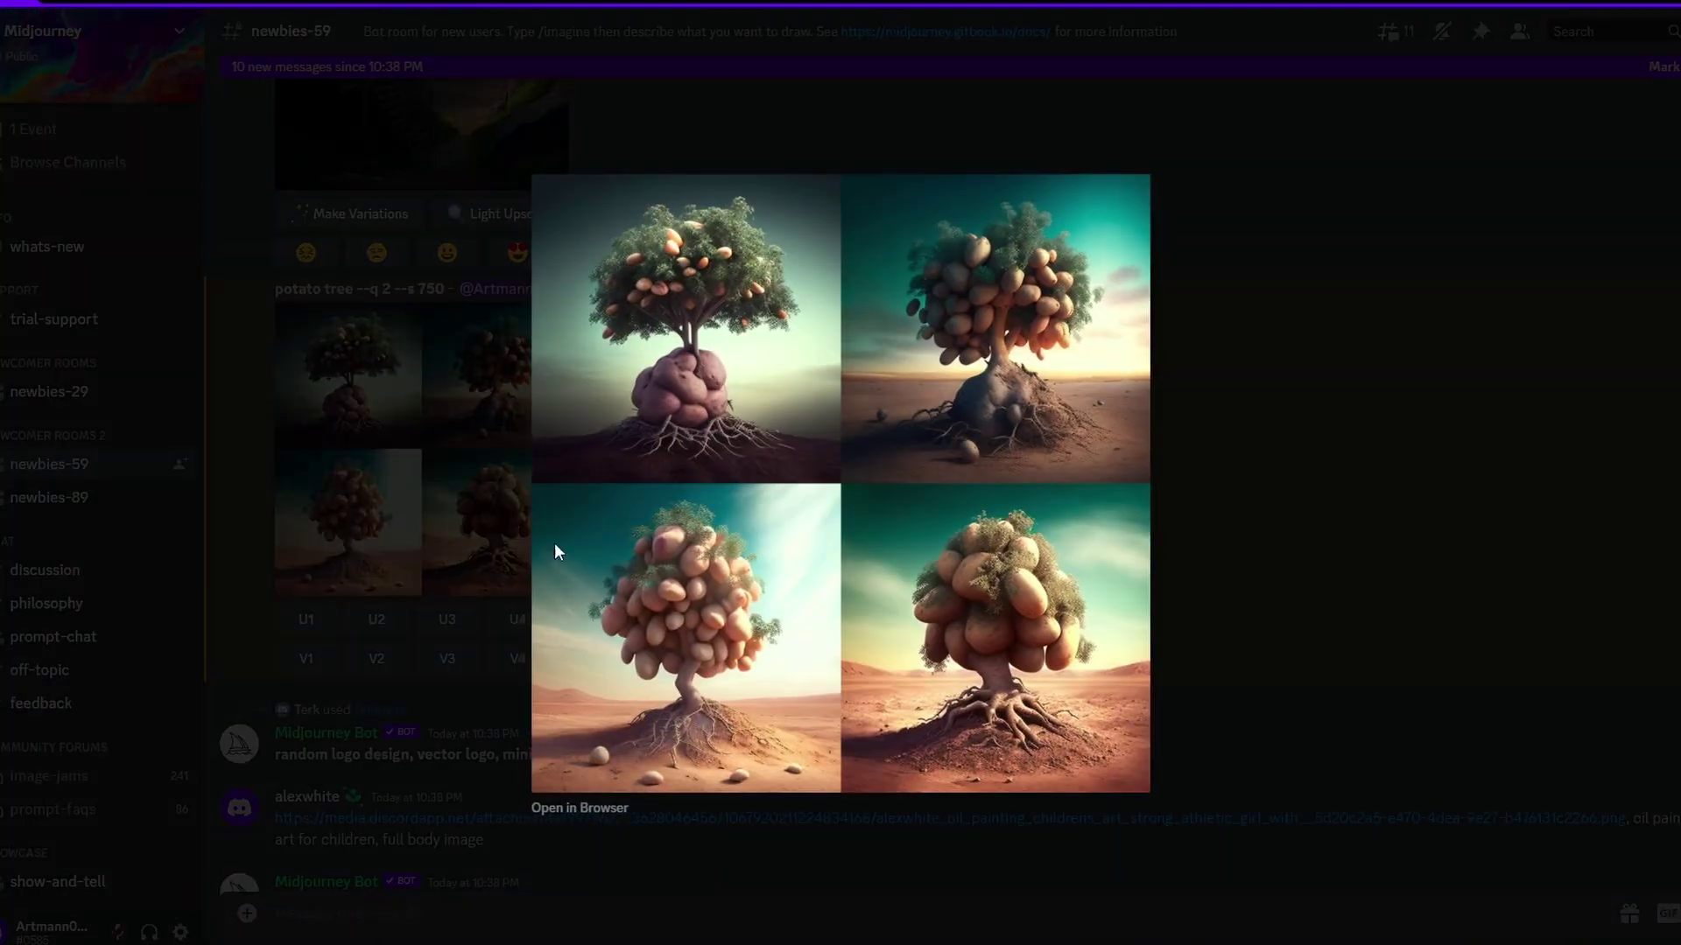
click(583, 808)
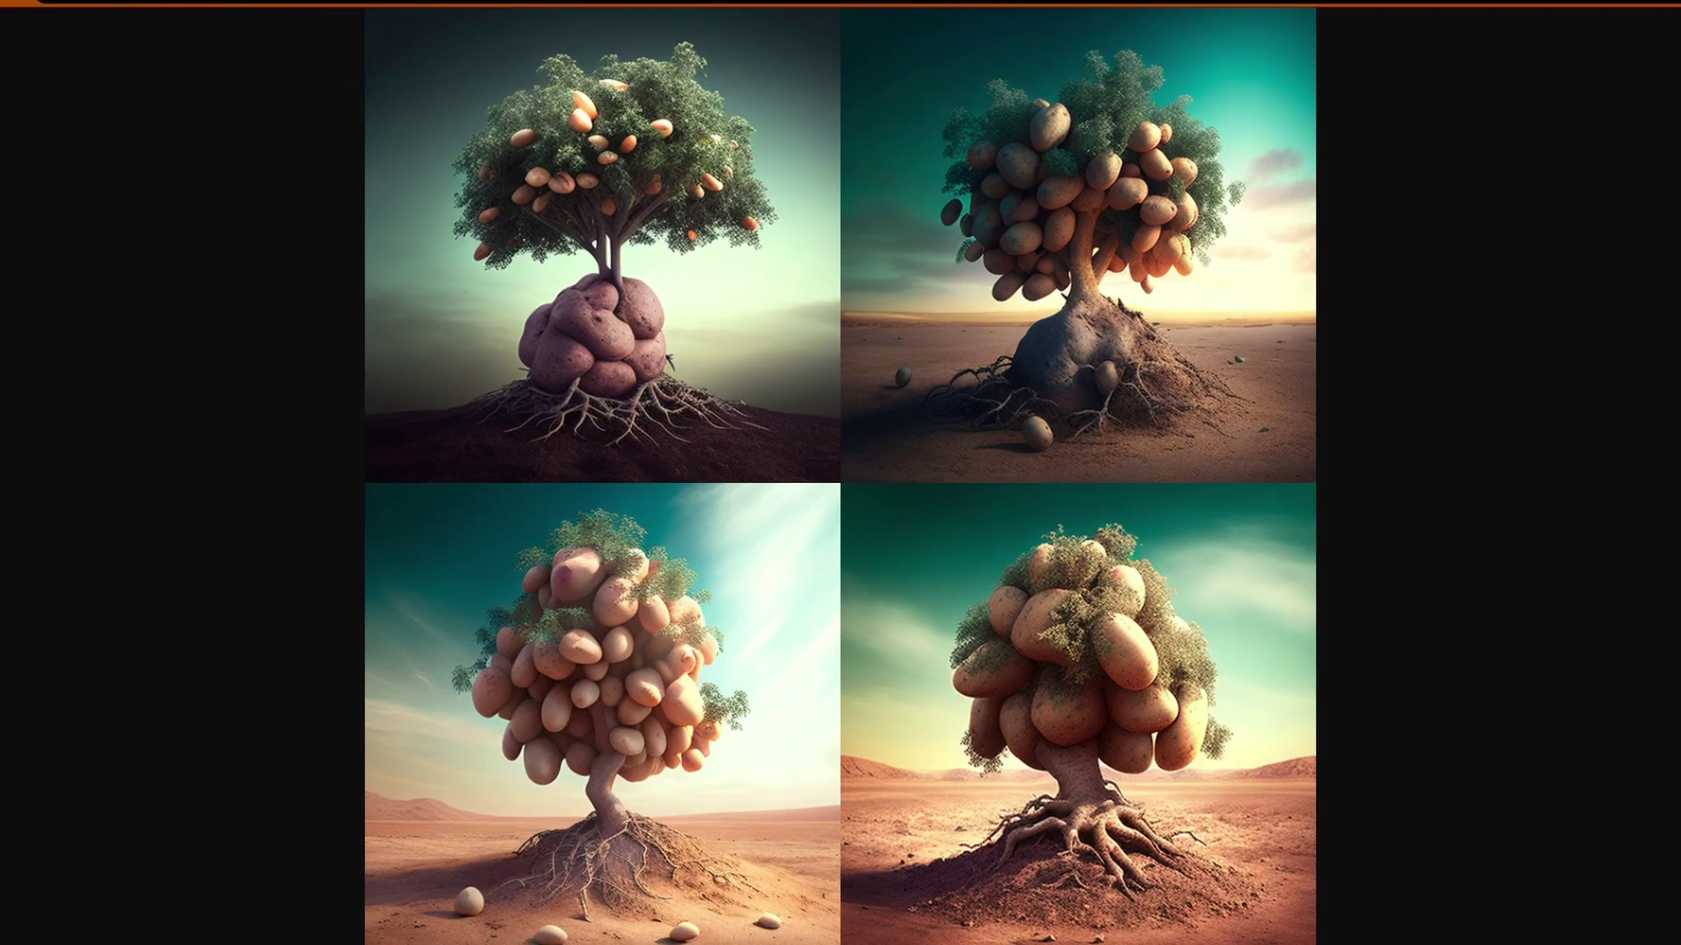
Compare the earlier and newer full-size potato tree grids, switching between them, and return to the Discord channel.
key(ctrl+shift+Tab)
key(ctrl+Tab)
key(ctrl+shift+Tab)
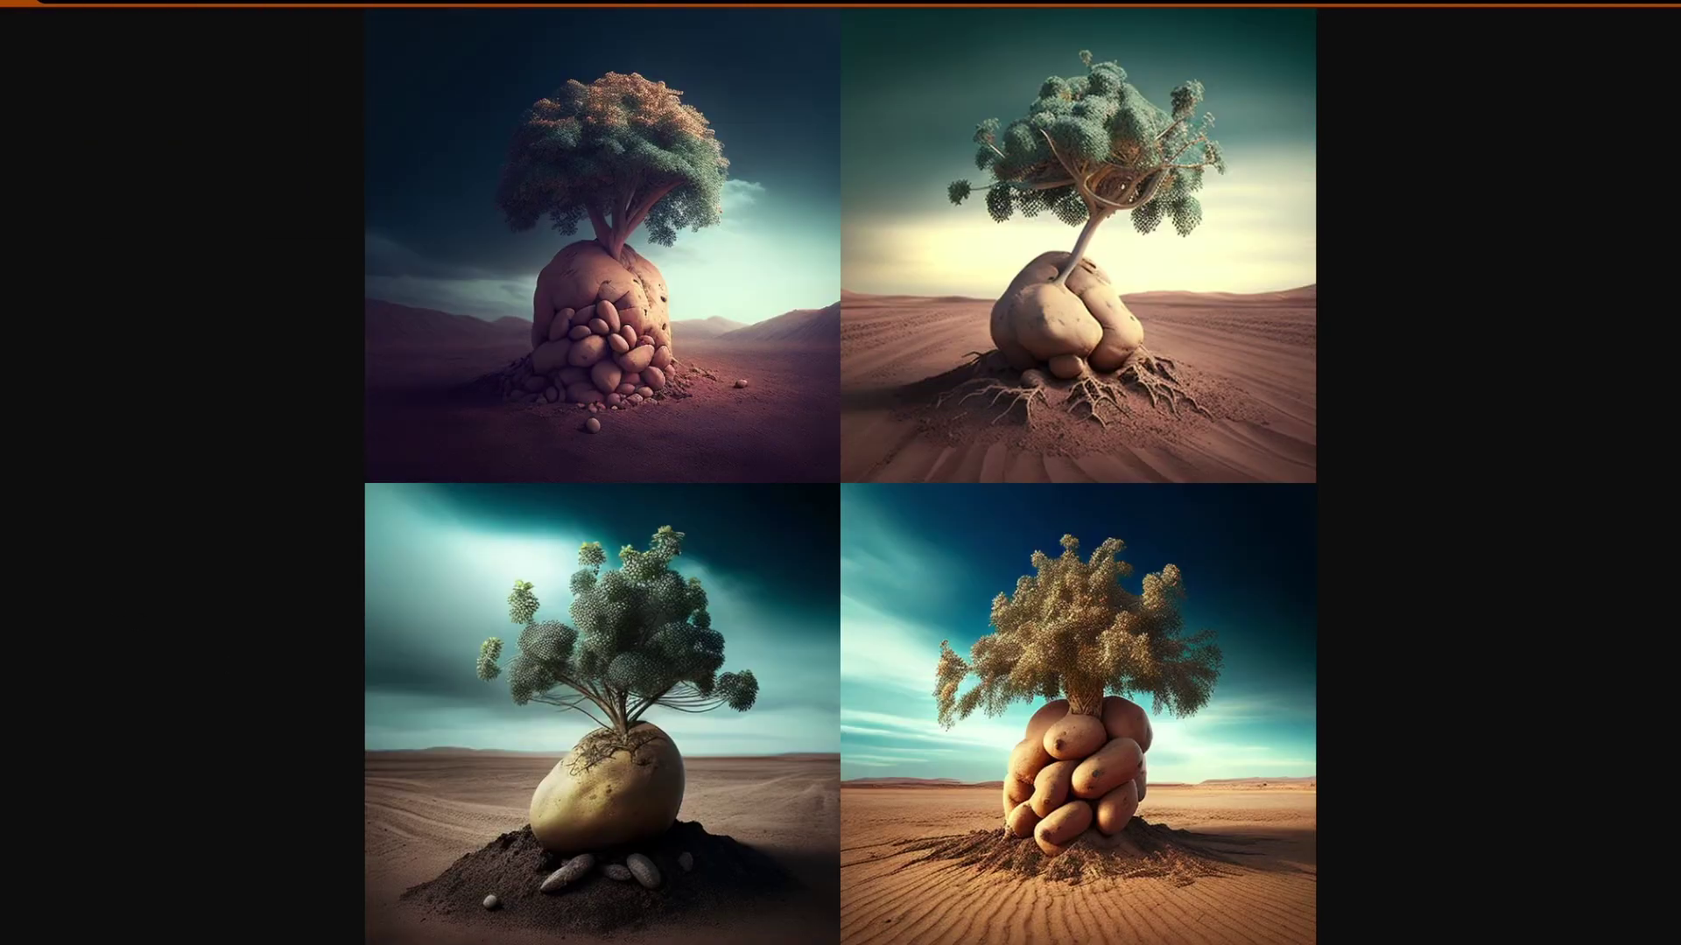
key(ctrl+Tab)
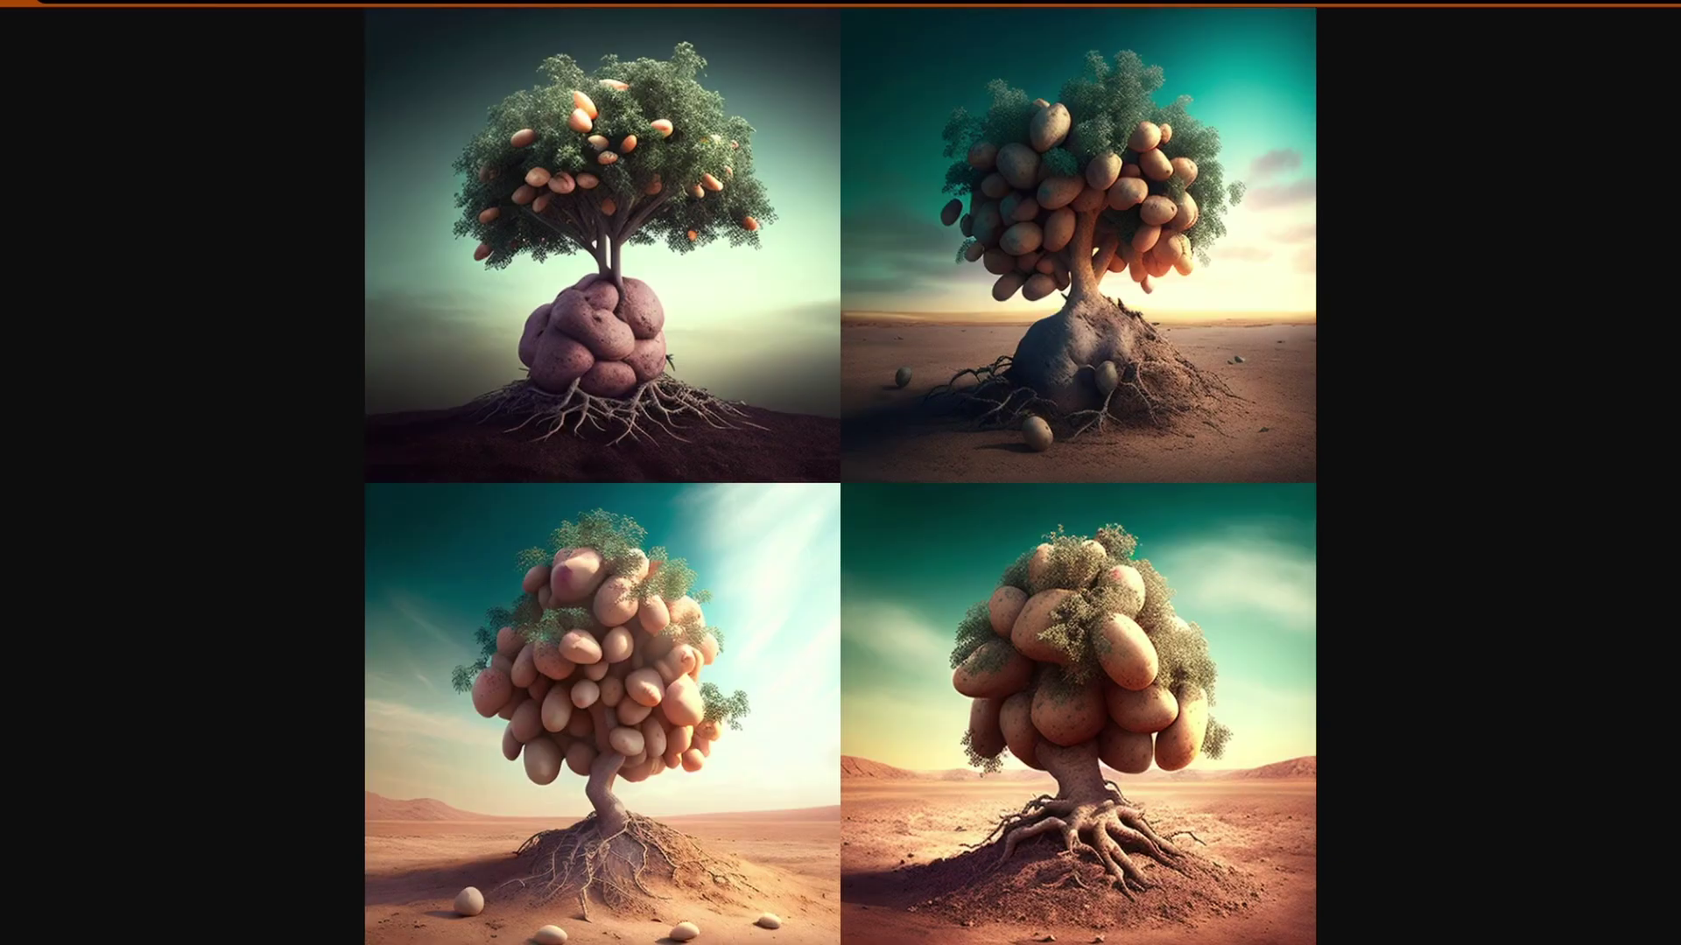
key(ctrl+Tab)
key(alt+Tab)
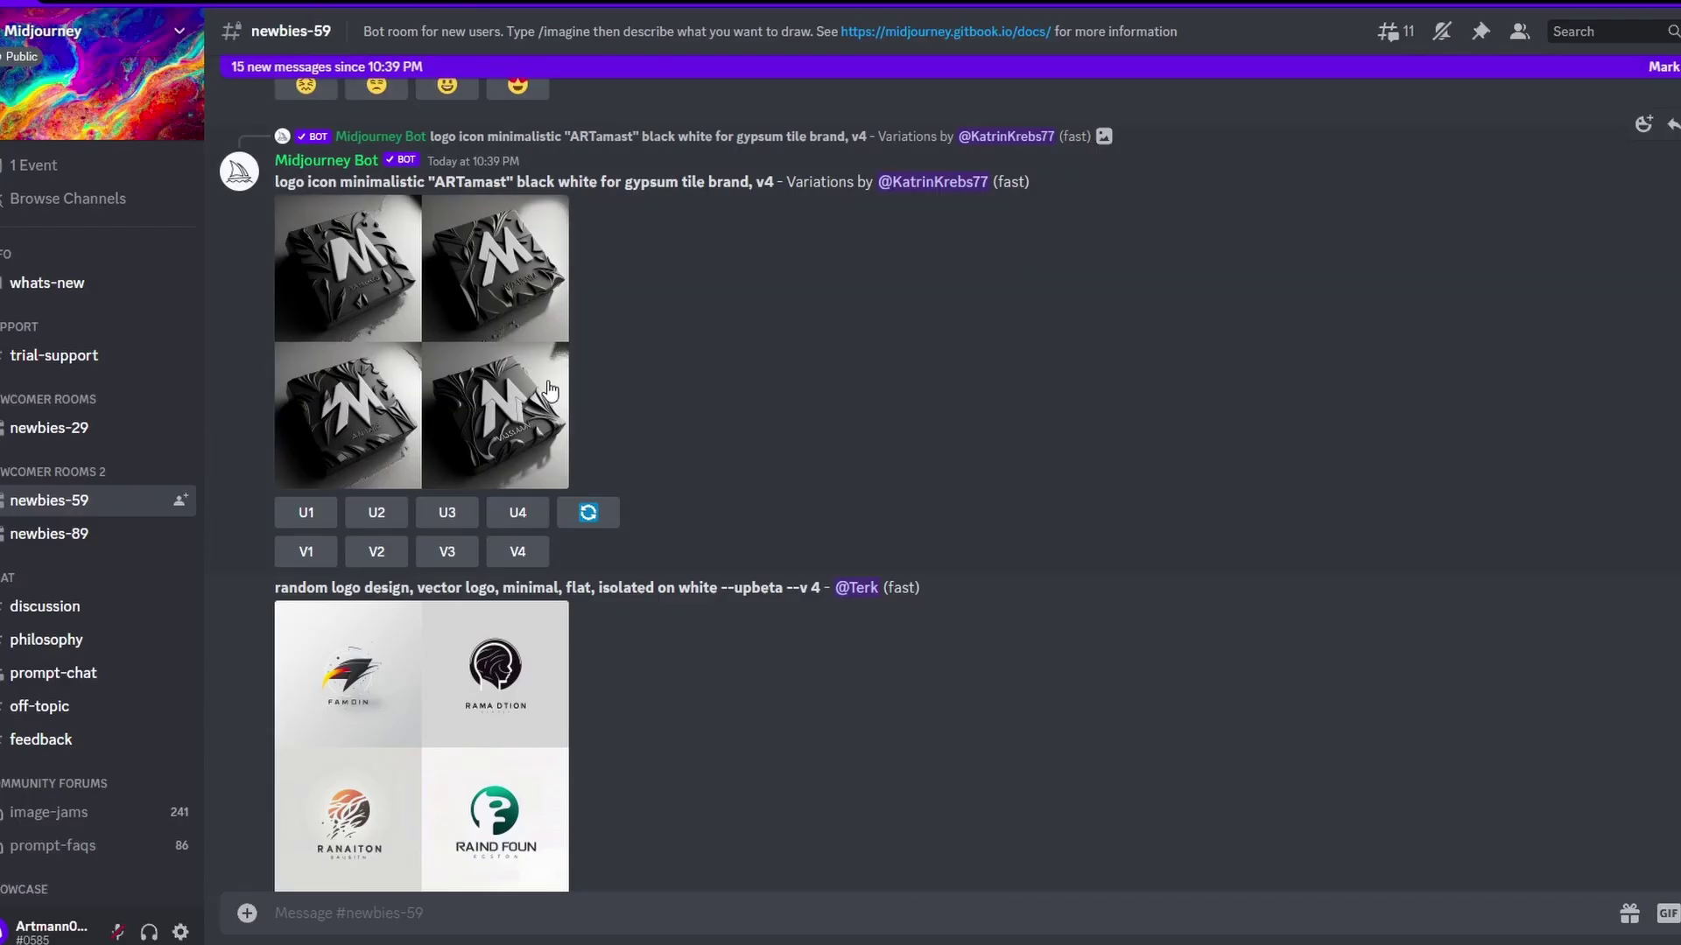
Check the prompt of the potato tree result with --ar 3:2 and open its image grid in the browser.
scroll(881, 668, down, 15)
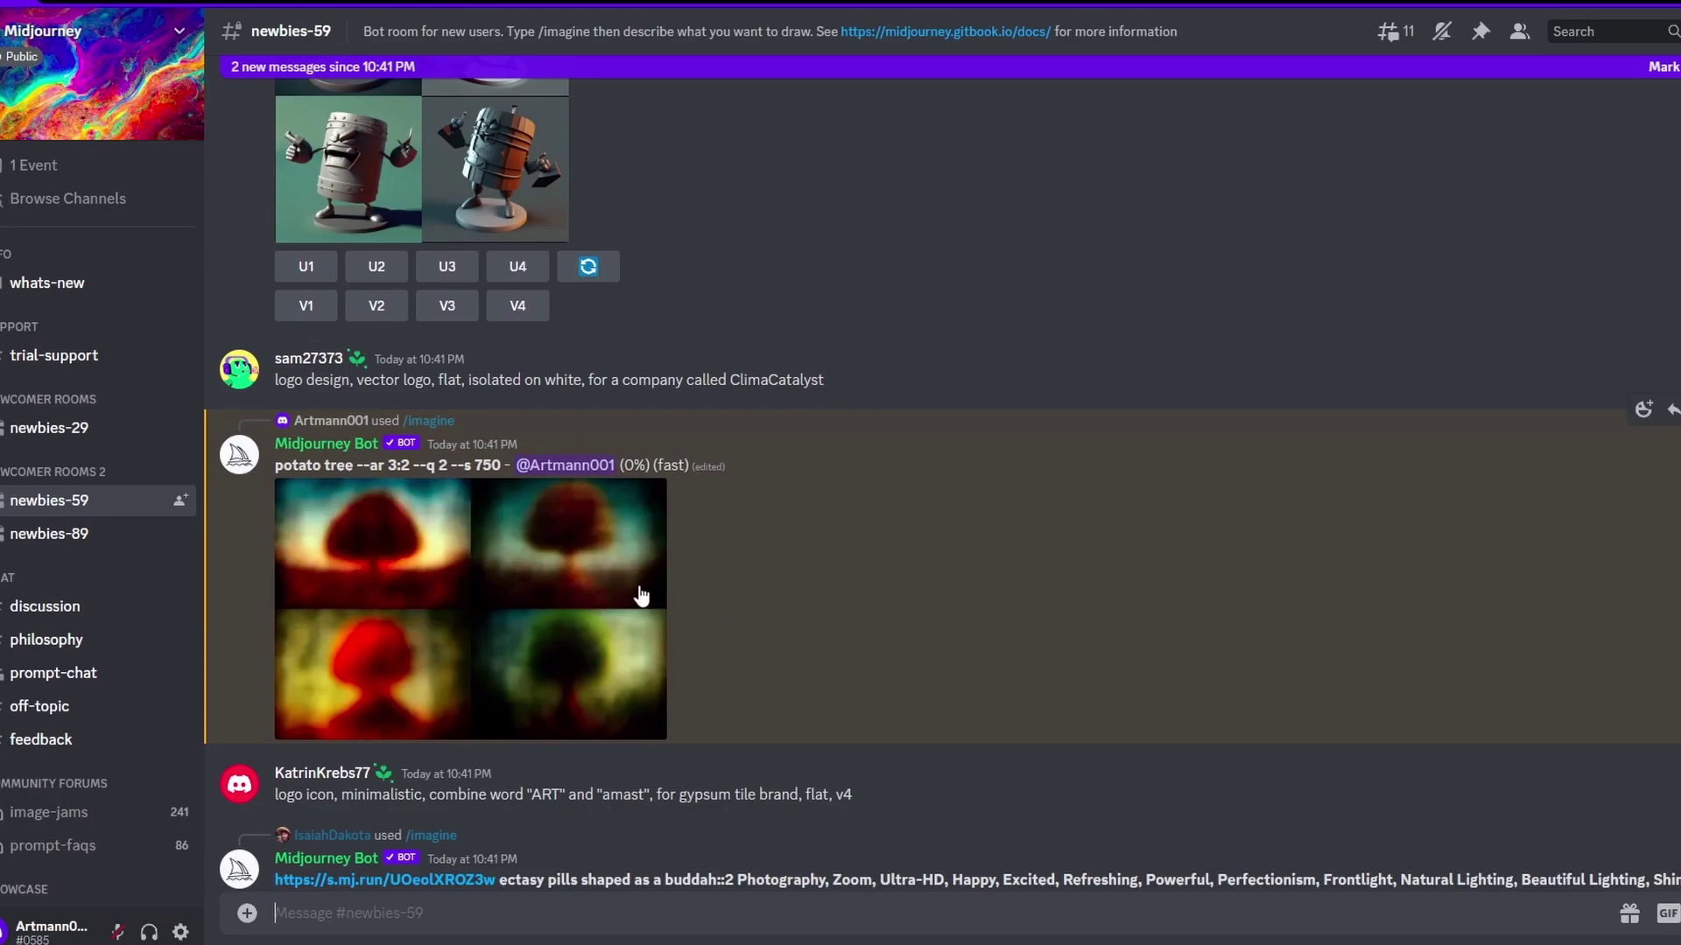
drag(274, 473, 415, 468)
click(370, 468)
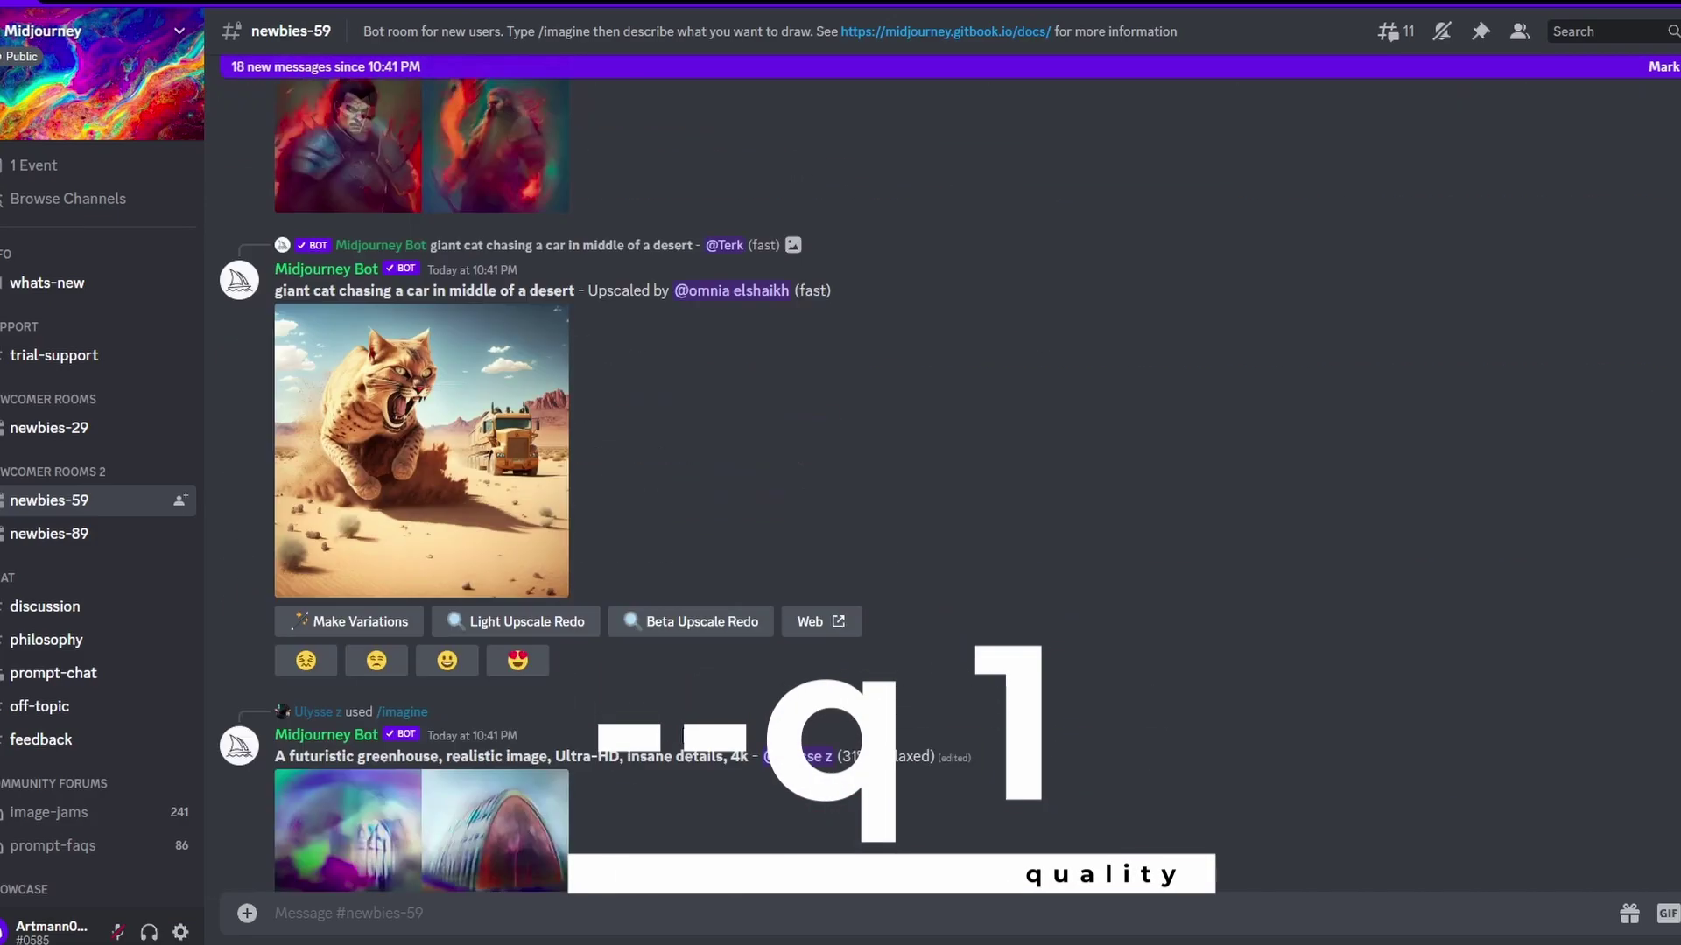
scroll(668, 737, down, 4)
click(623, 733)
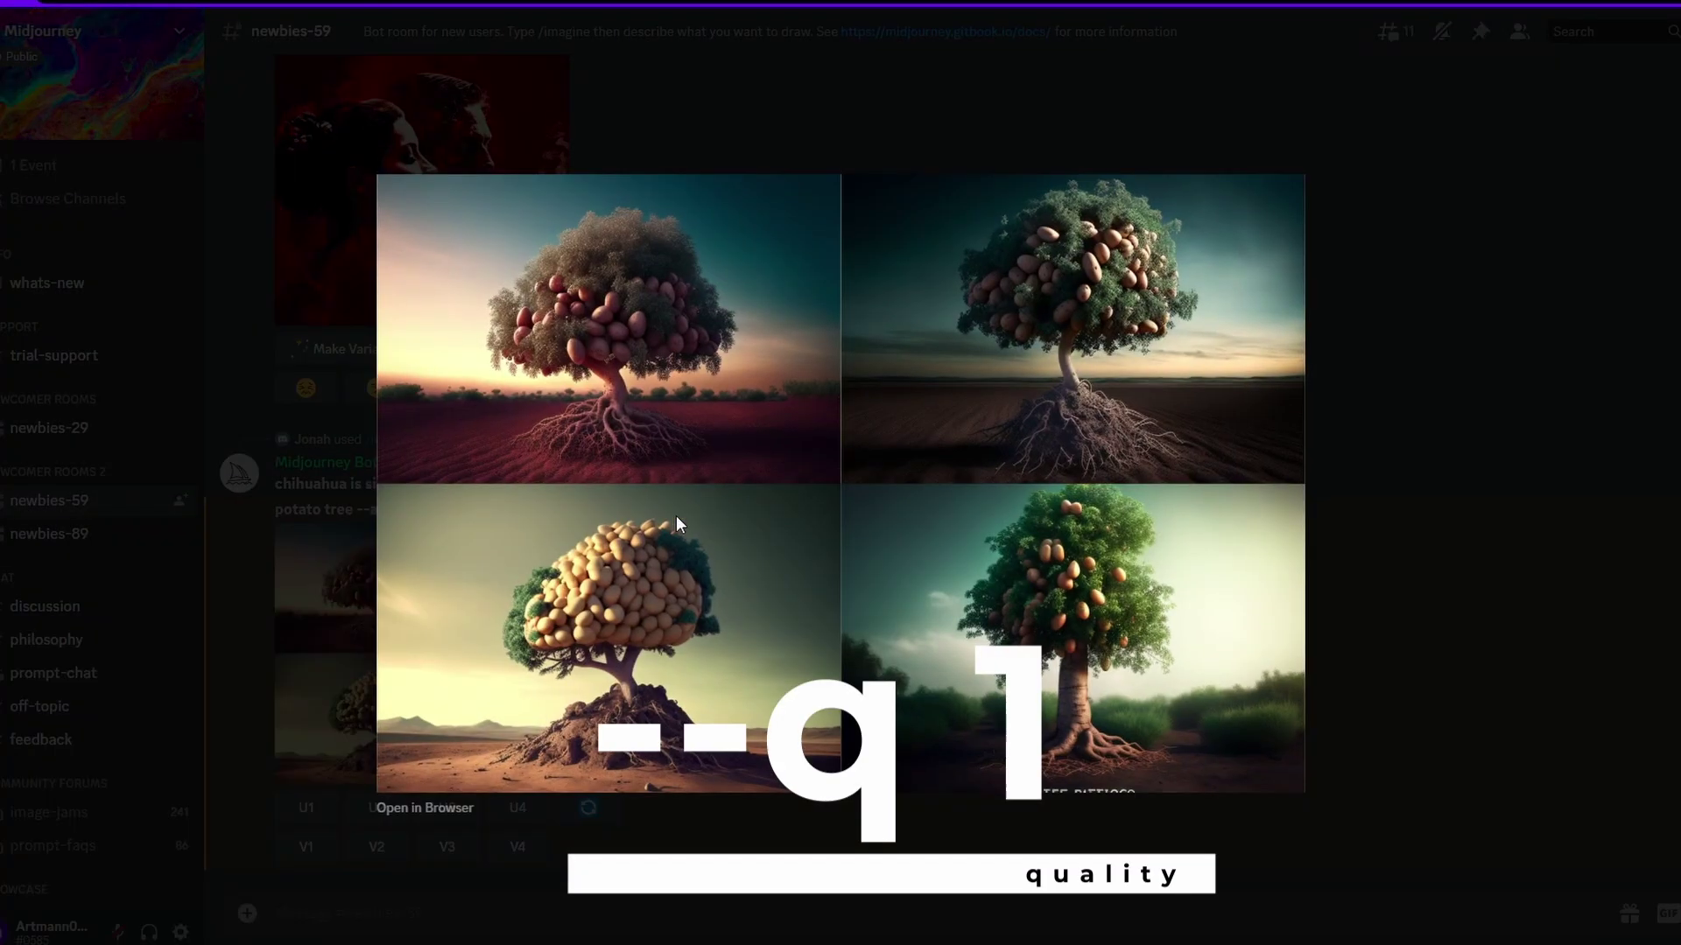
click(411, 809)
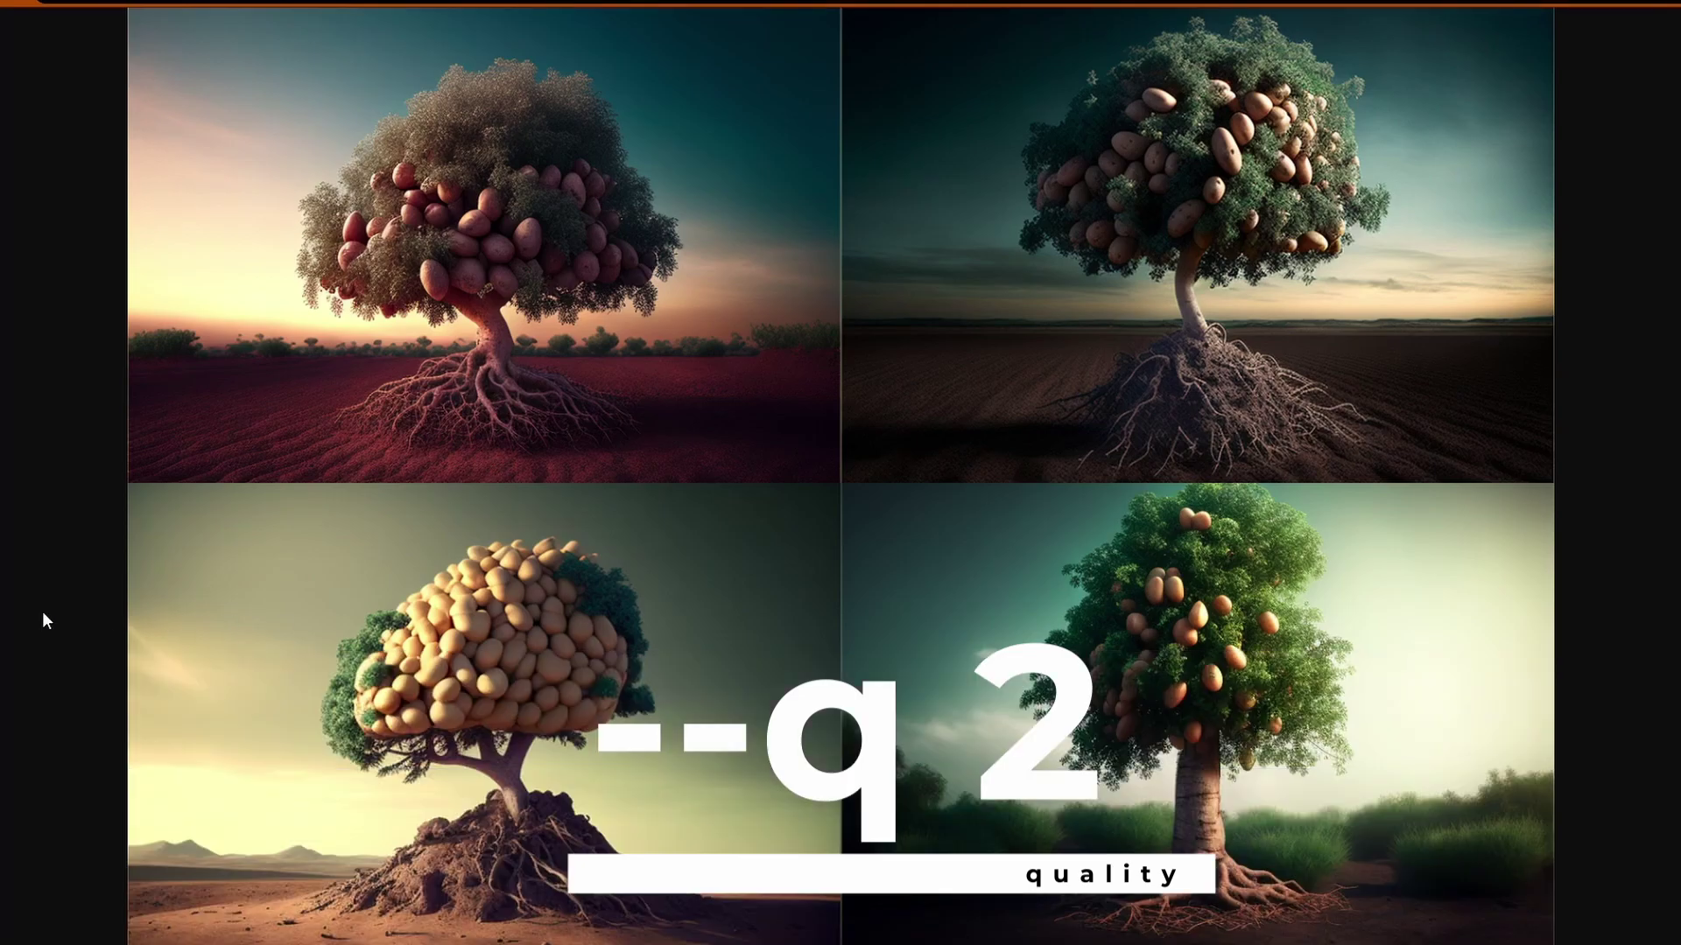
View the 3:2 potato tree grid at full size, compare it with the other grid, and close the image preview in Discord.
click(175, 570)
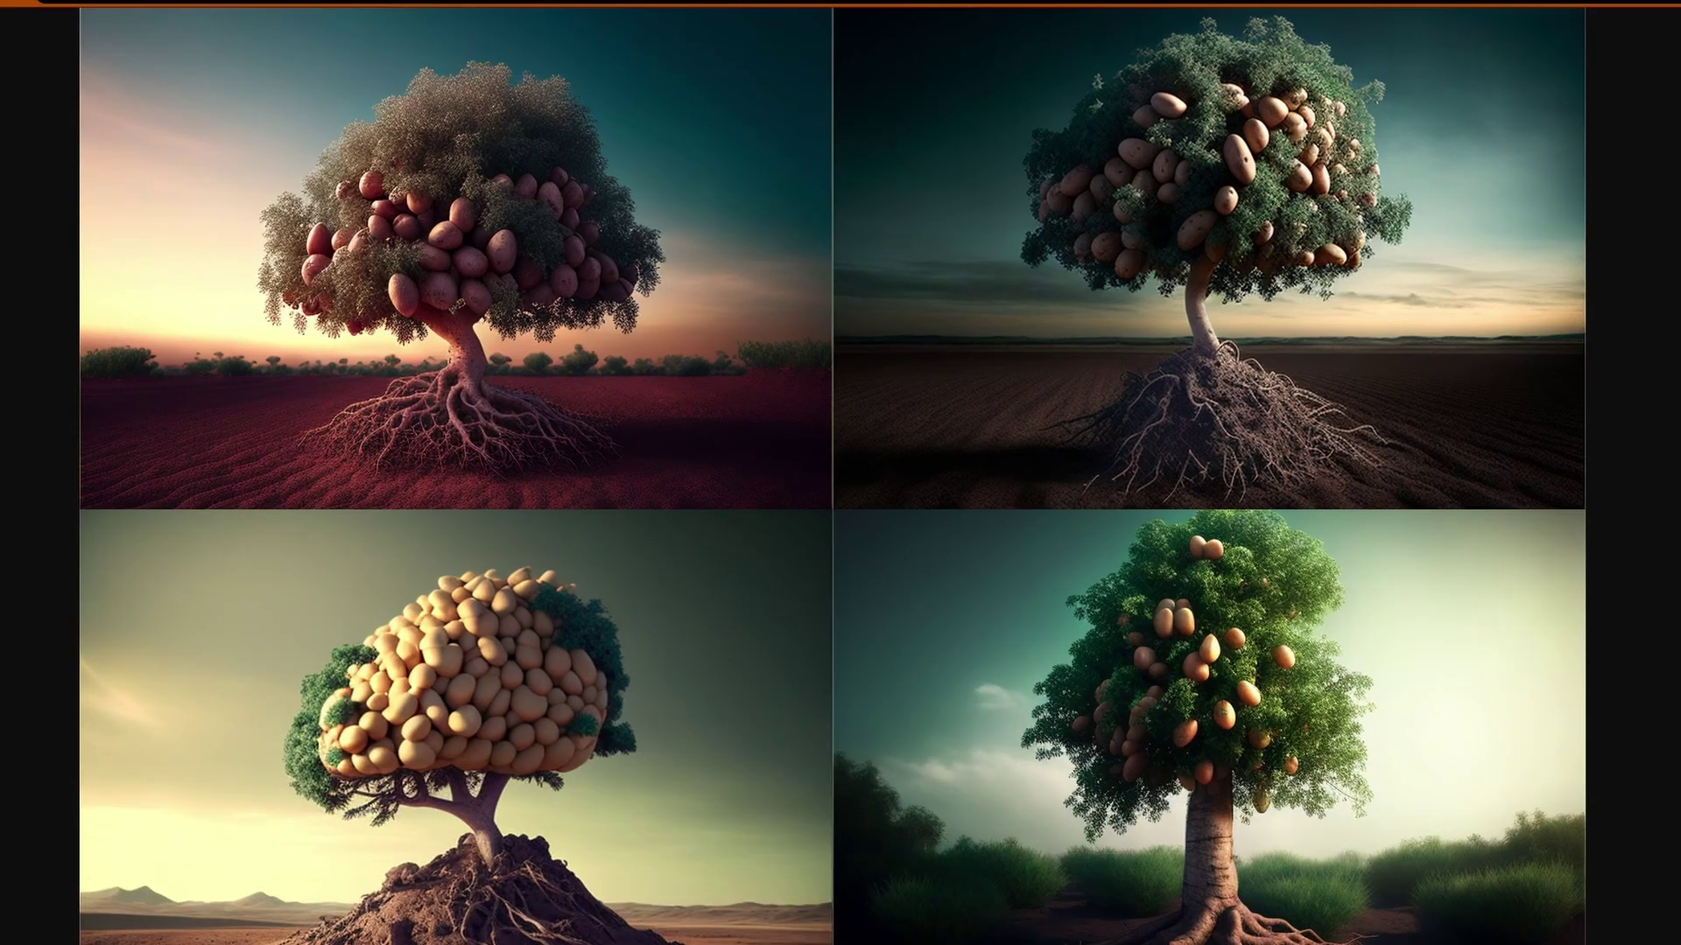
scroll(832, 475, down, 1)
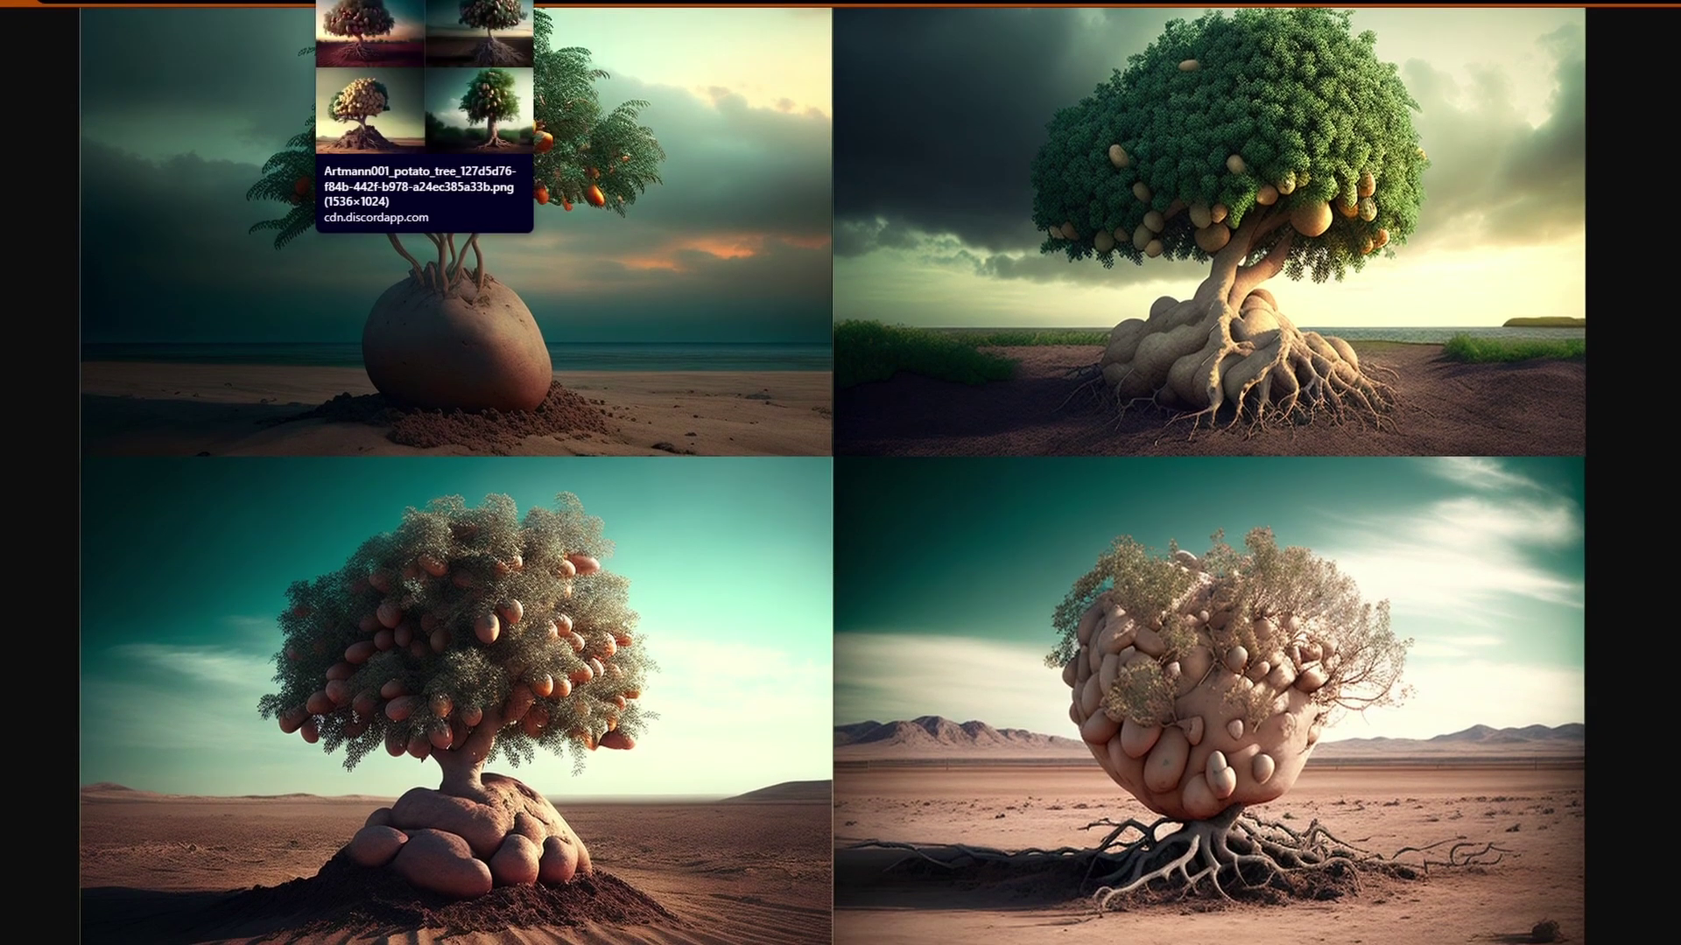
click(403, 1)
scroll(508, 682, down, 1)
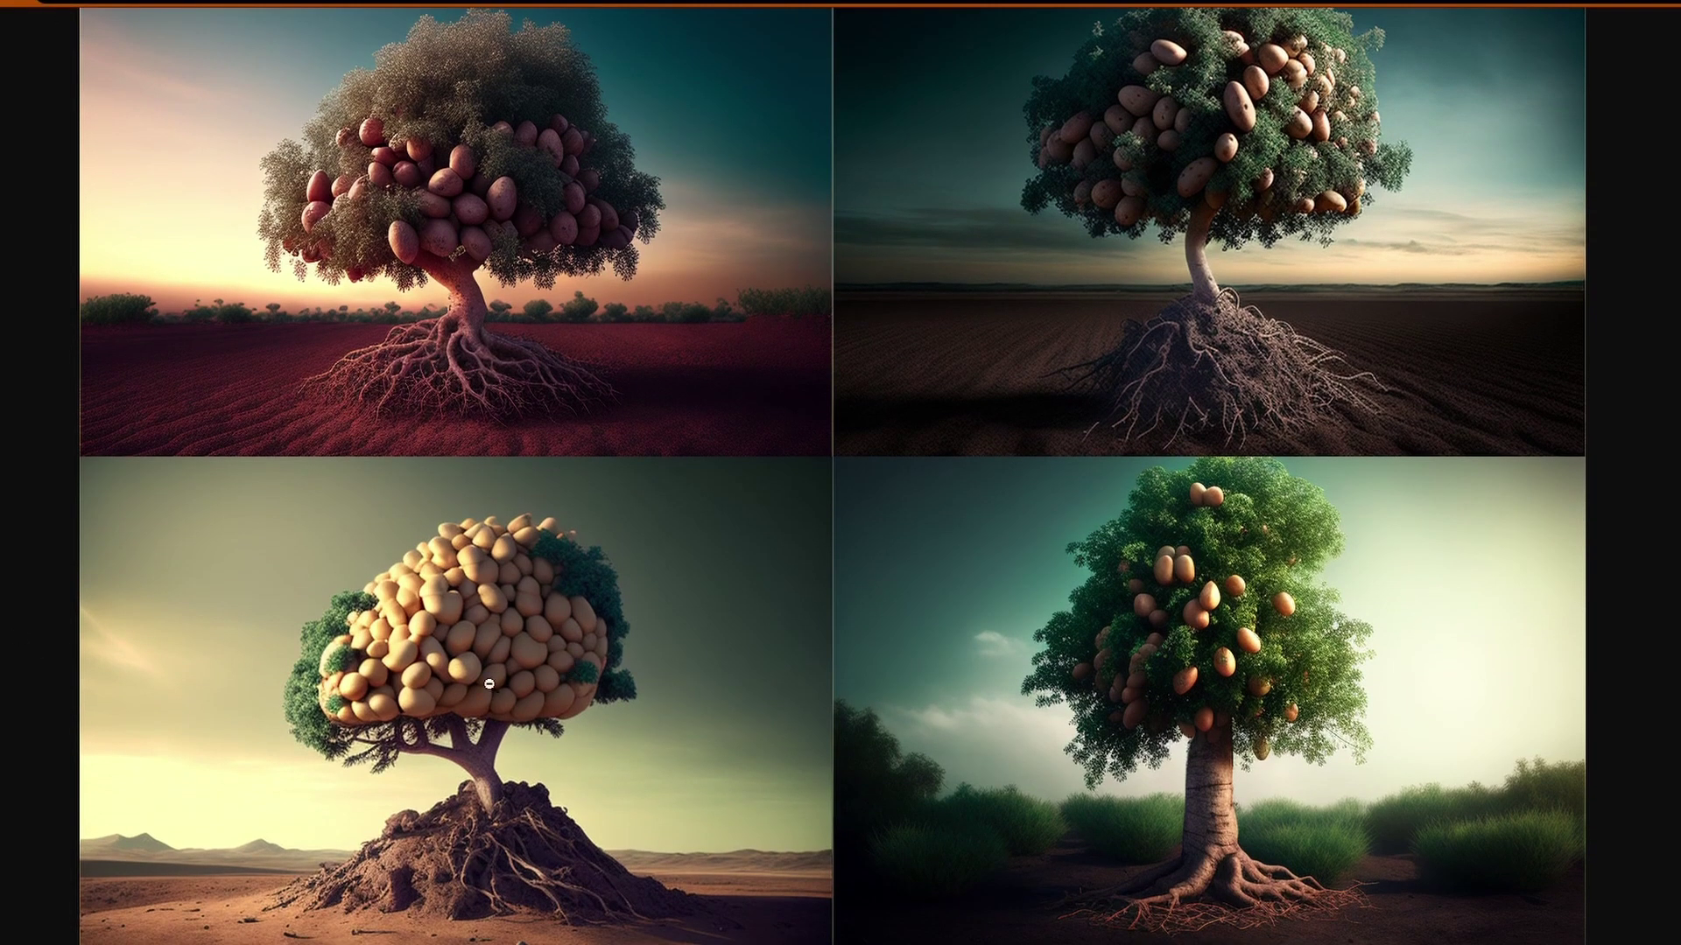
click(1213, 1)
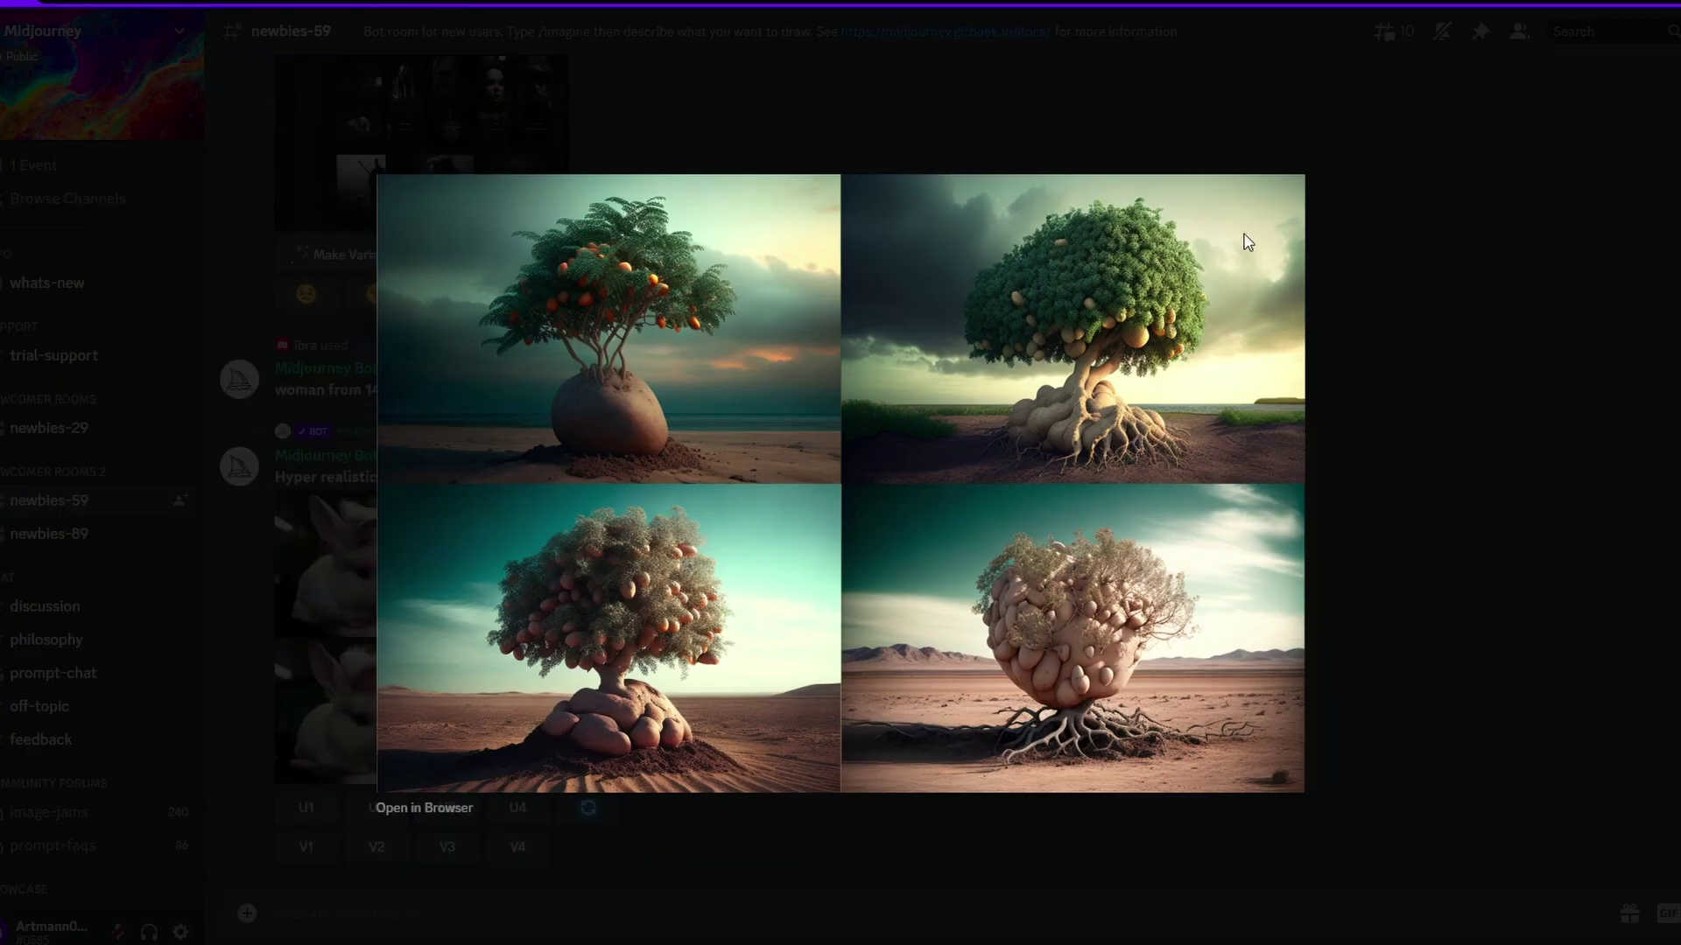
click(779, 812)
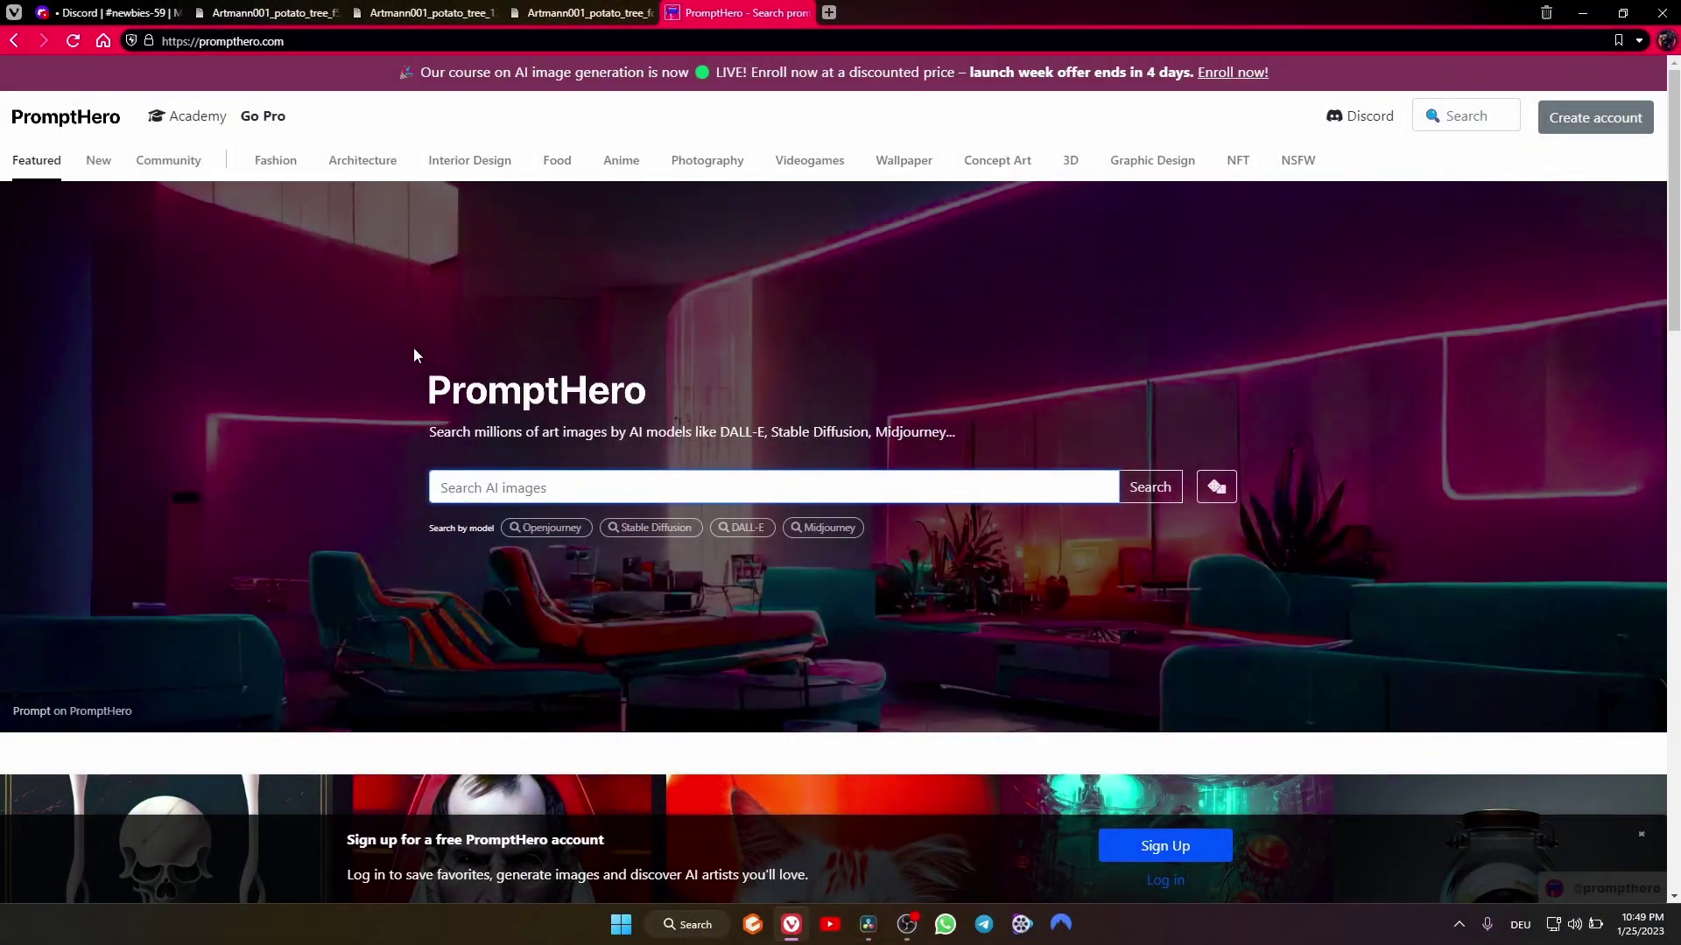
On the PromptHero website, highlight the site name and address, and list the prompts for the Midjourney model.
double_click(523, 400)
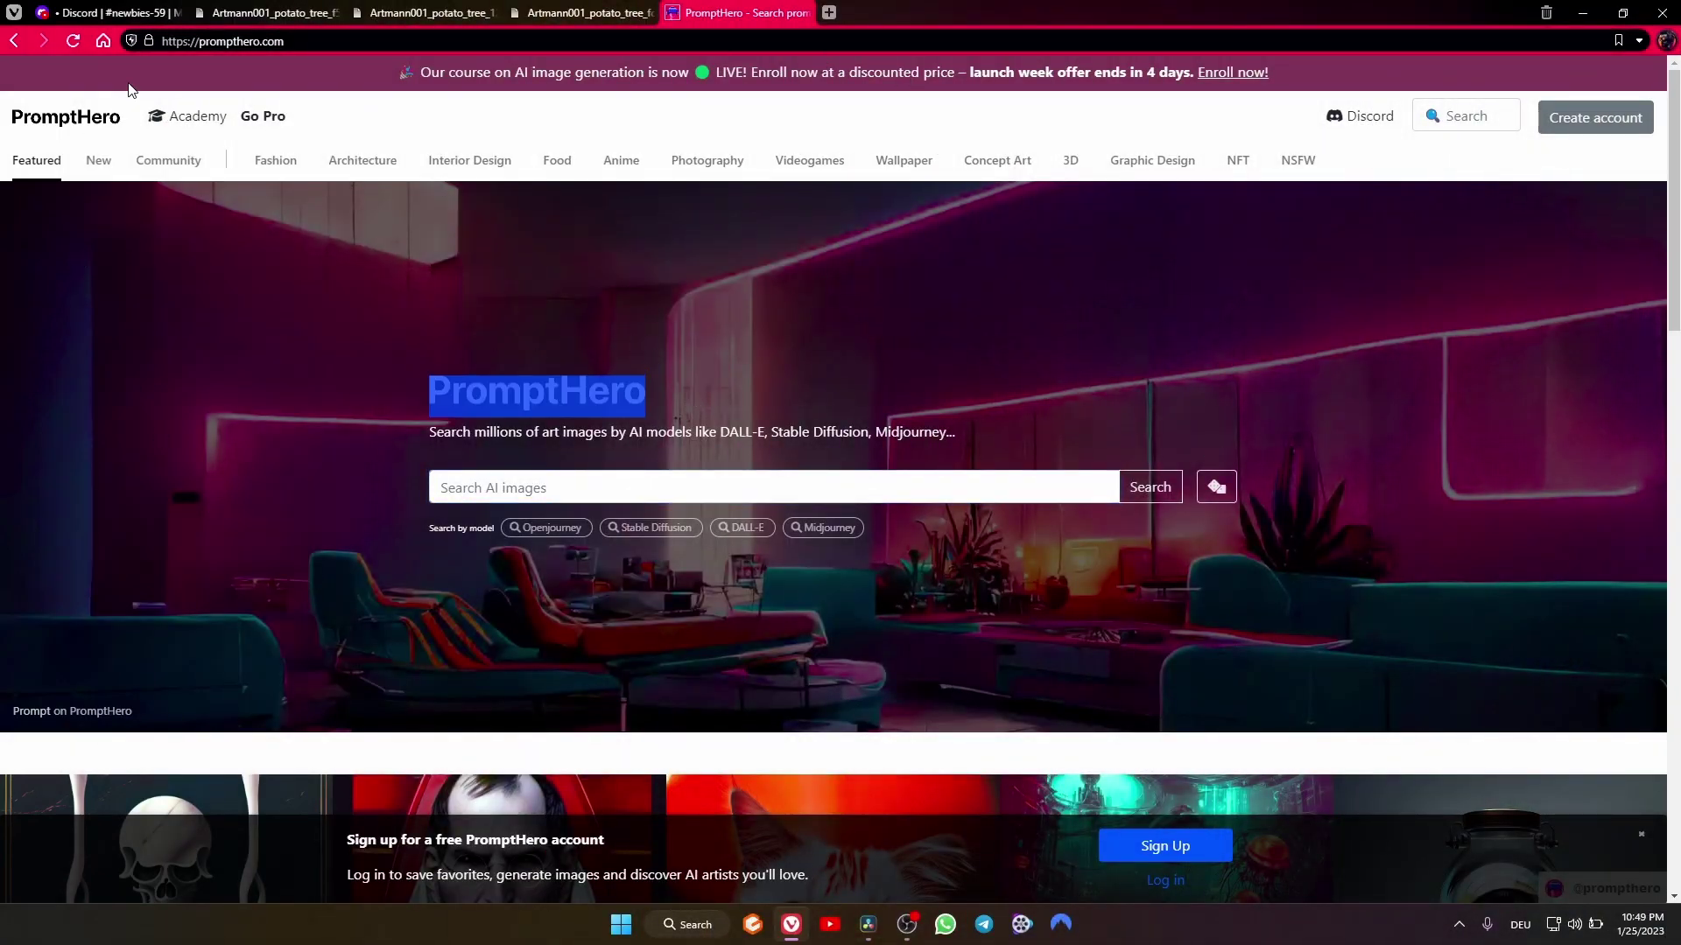
click(336, 41)
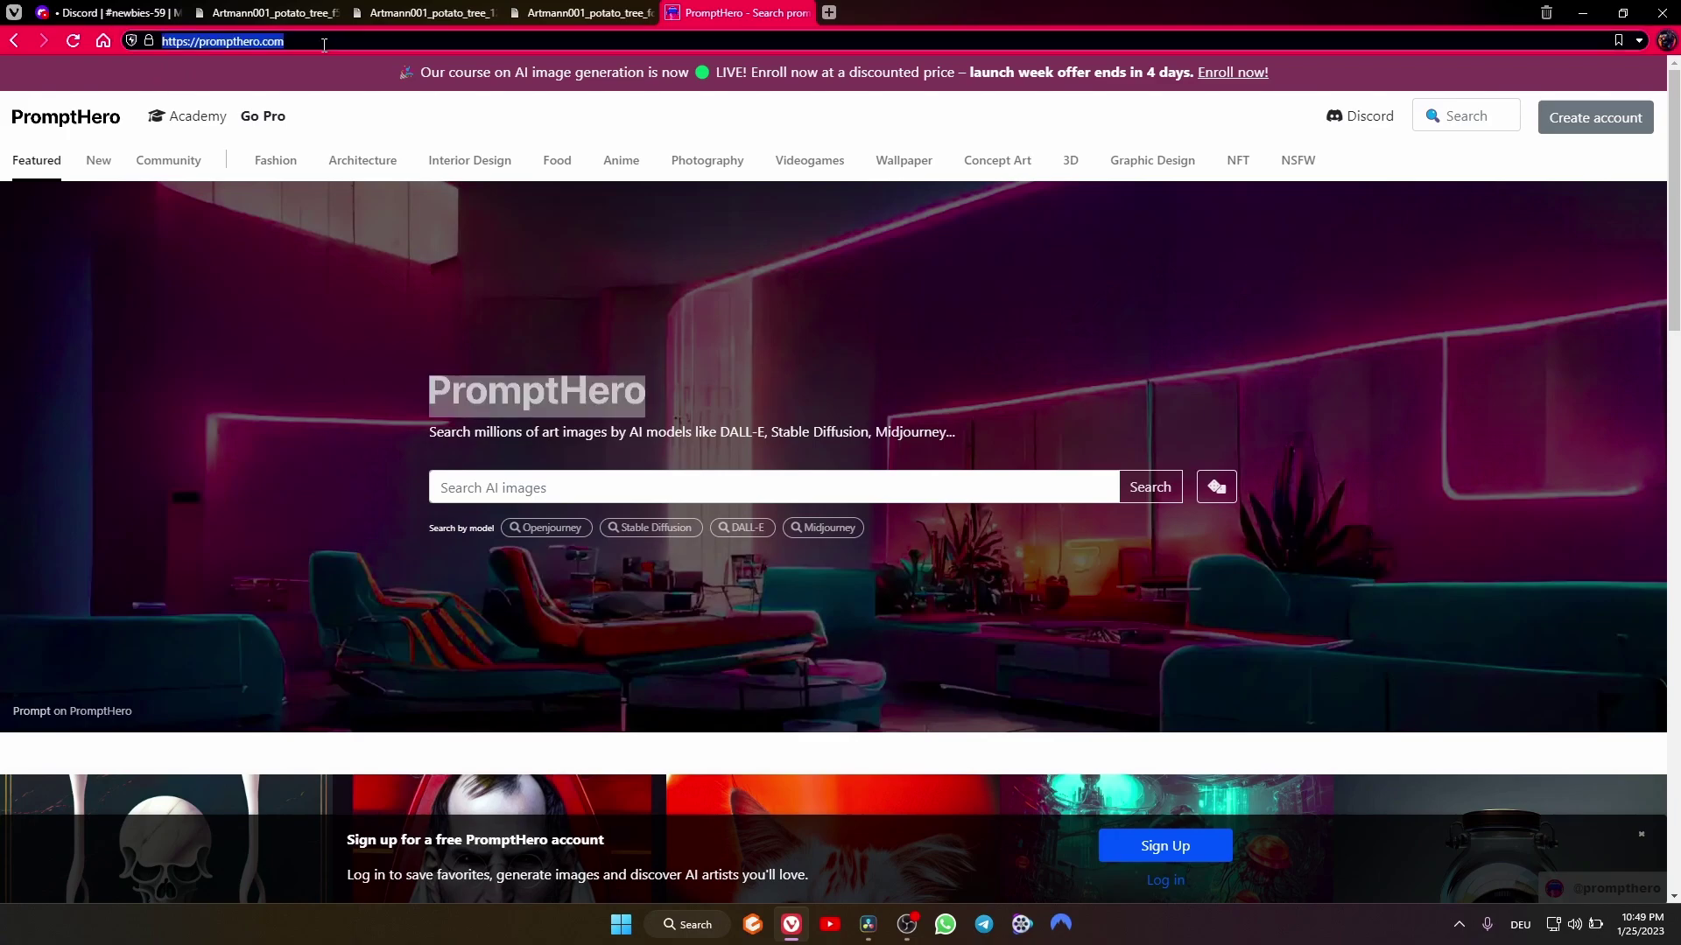
click(278, 41)
drag(349, 44, 145, 43)
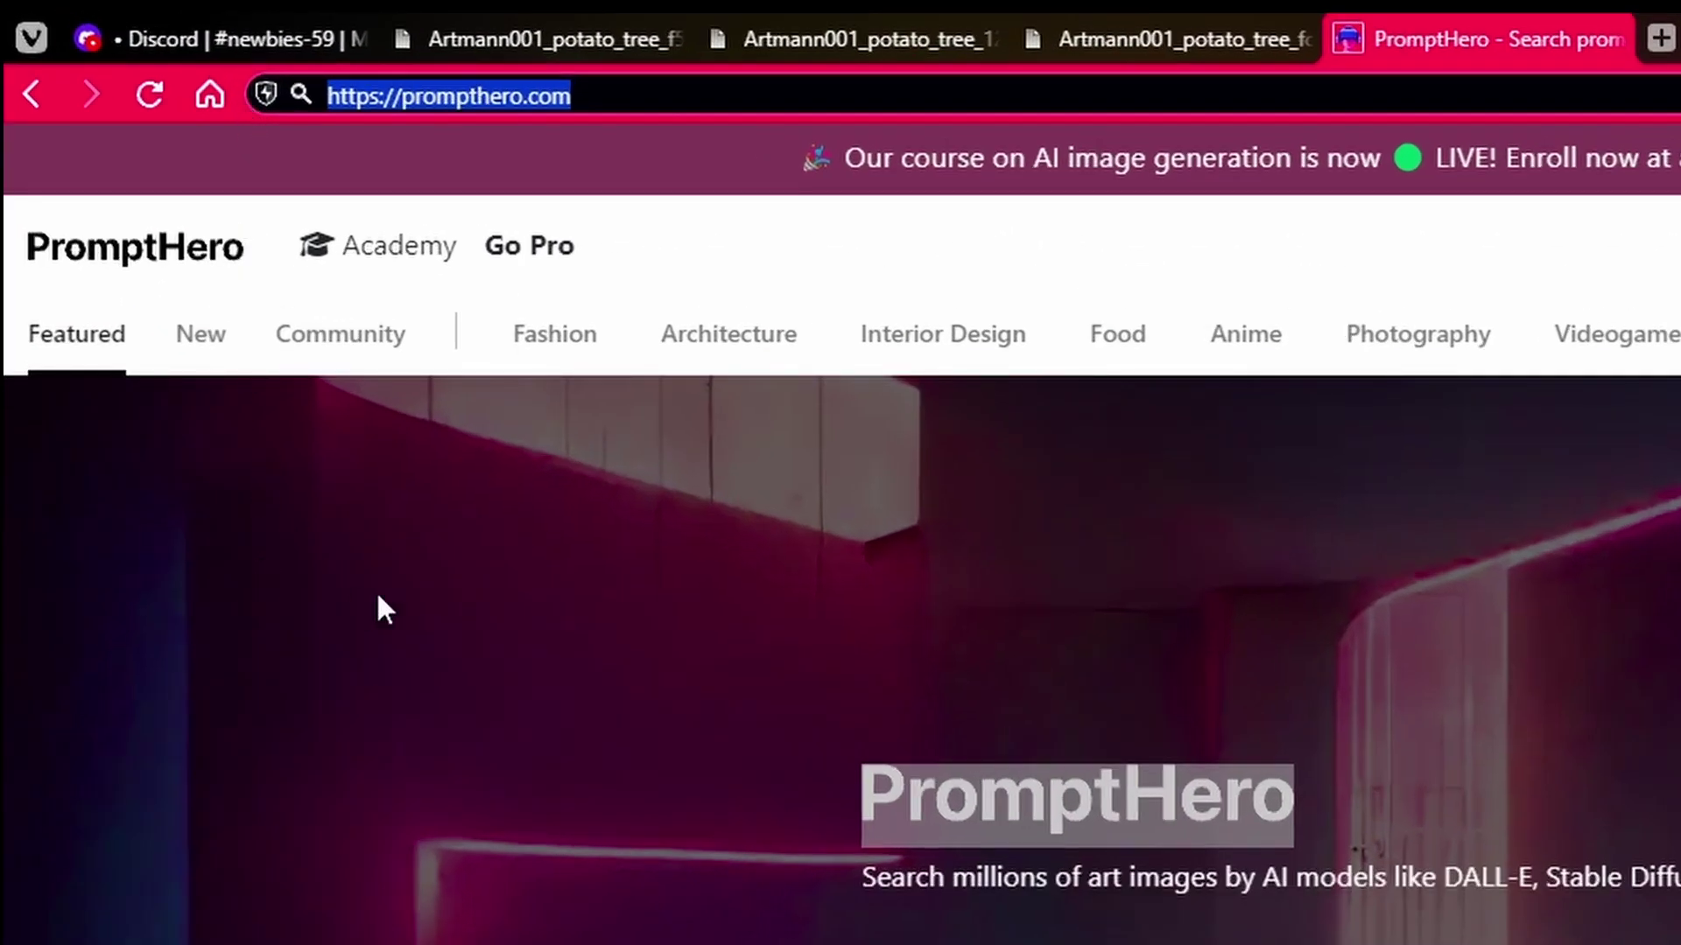
click(385, 604)
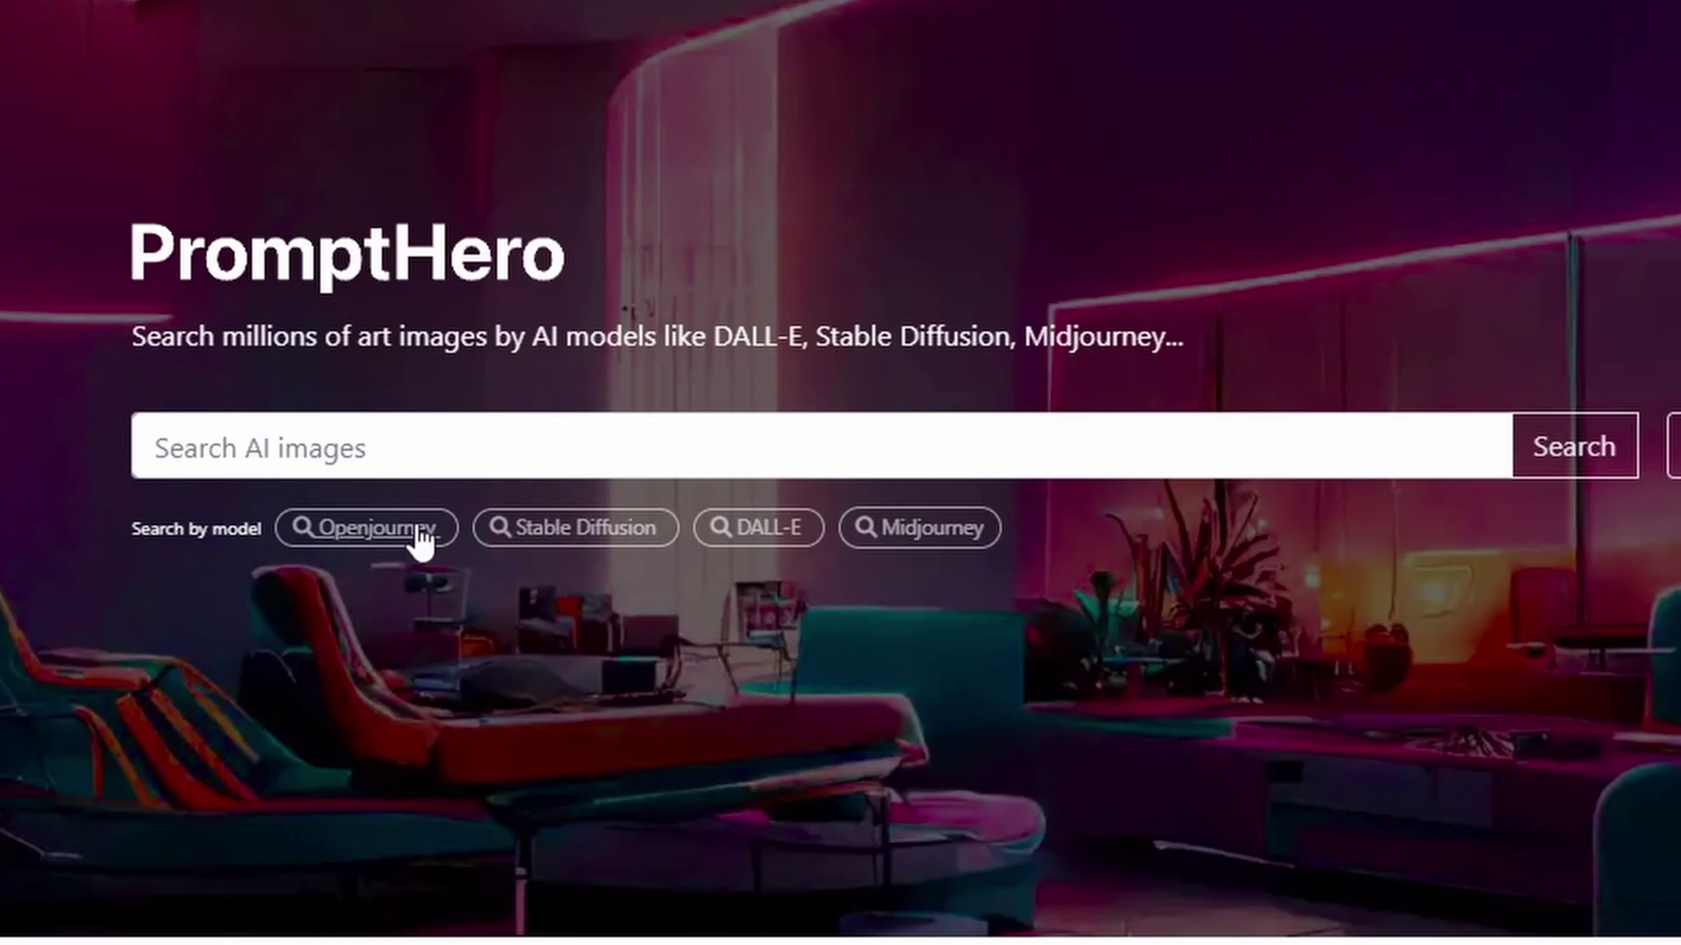
click(886, 550)
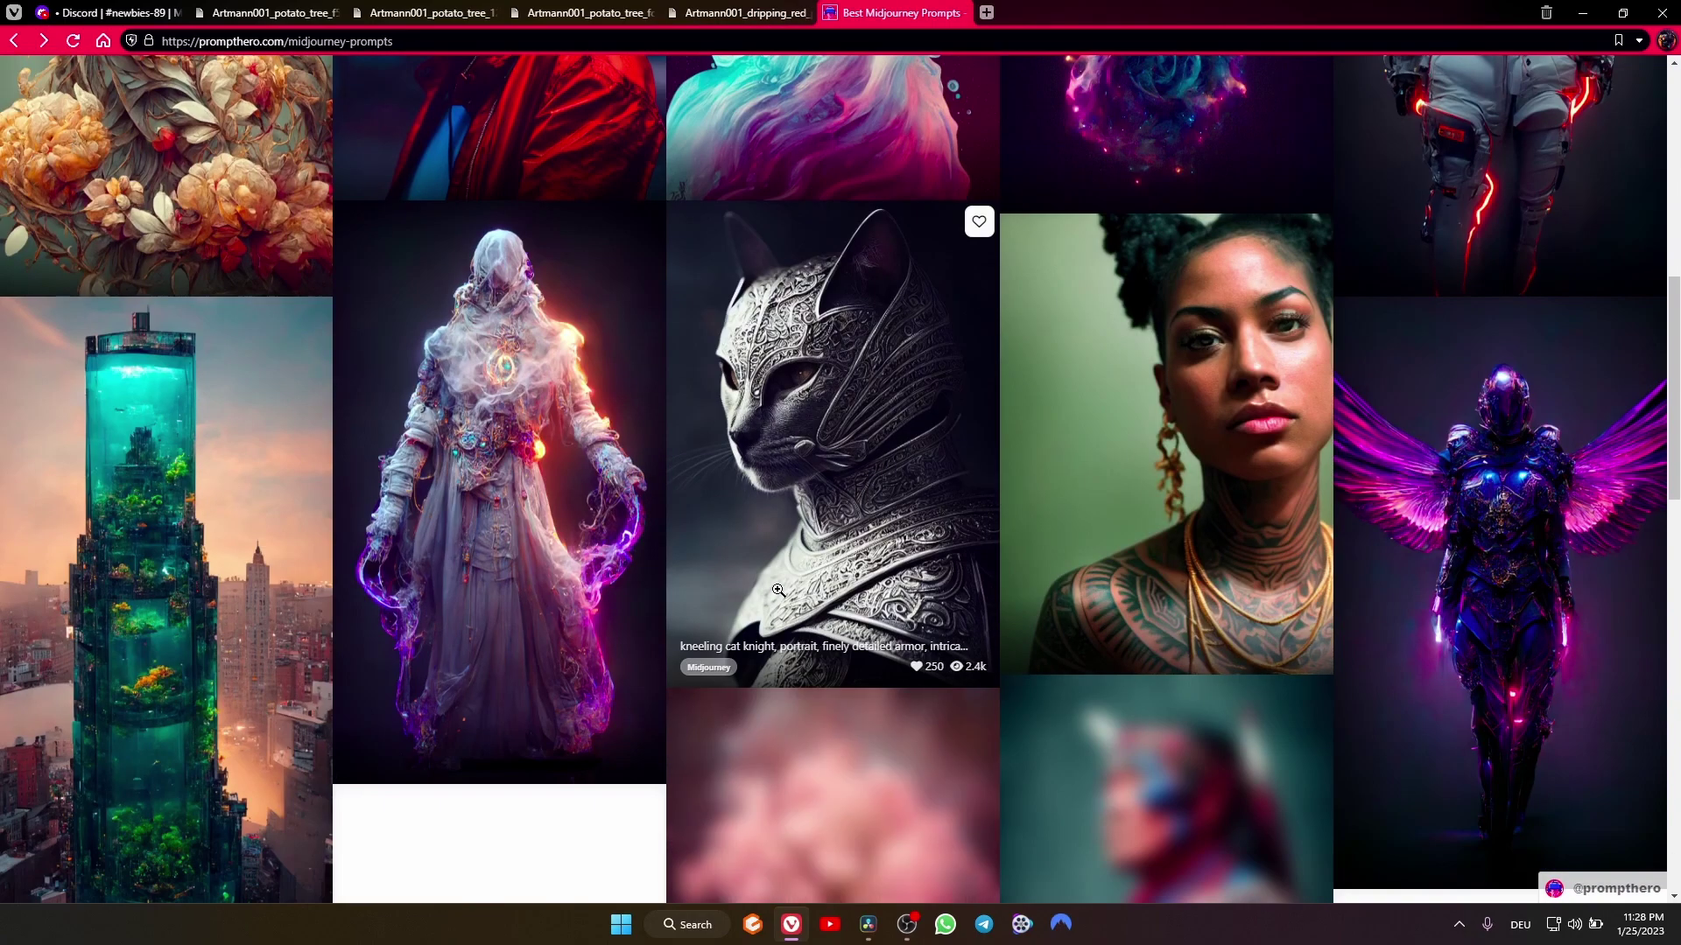
Browse the Midjourney prompt gallery, open the futuristic post-apocalyptic desert security force image and copy its prompt.
scroll(781, 591, down, 4)
scroll(781, 591, down, 6)
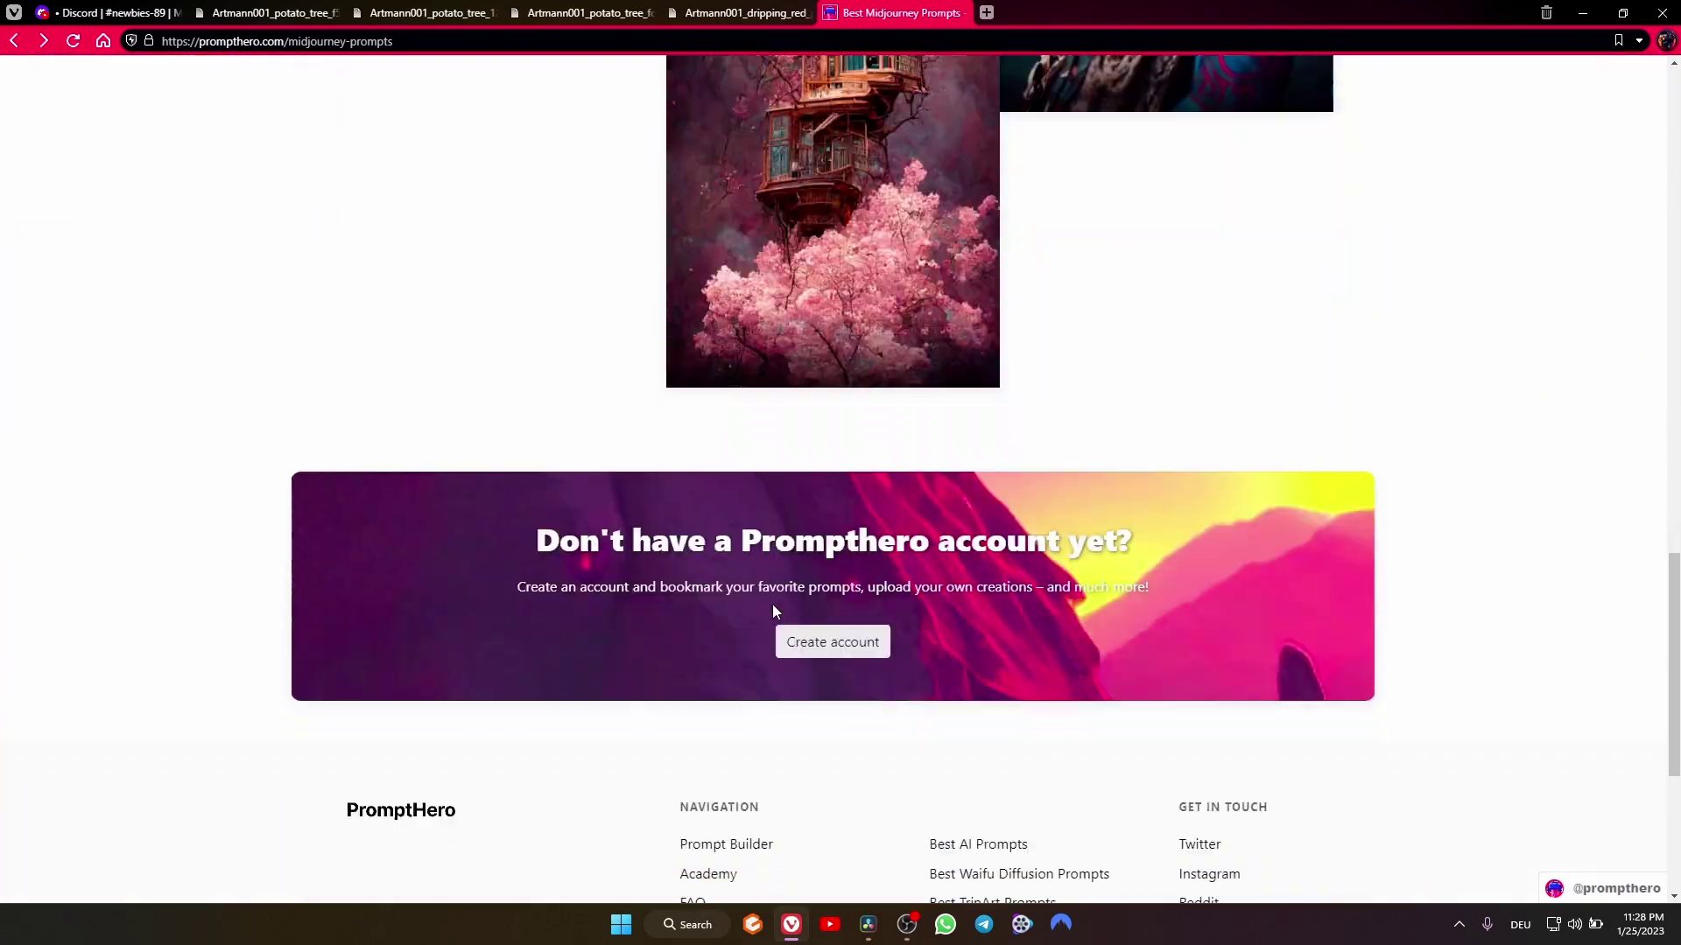
scroll(644, 537, down, 12)
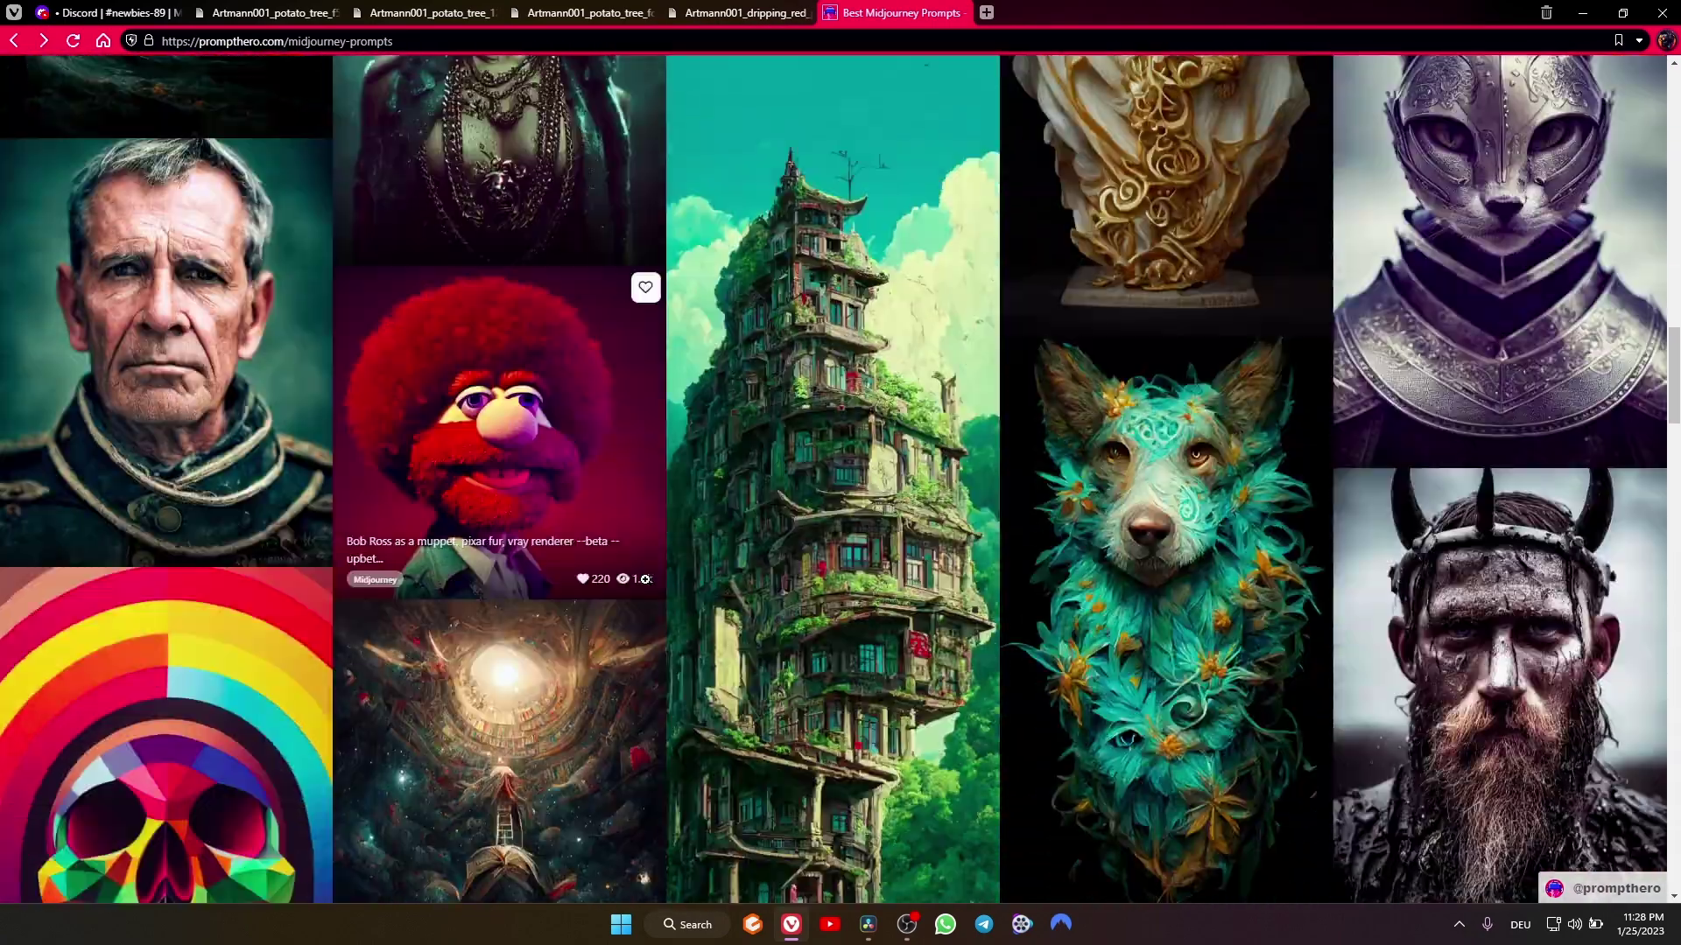
scroll(645, 580, down, 10)
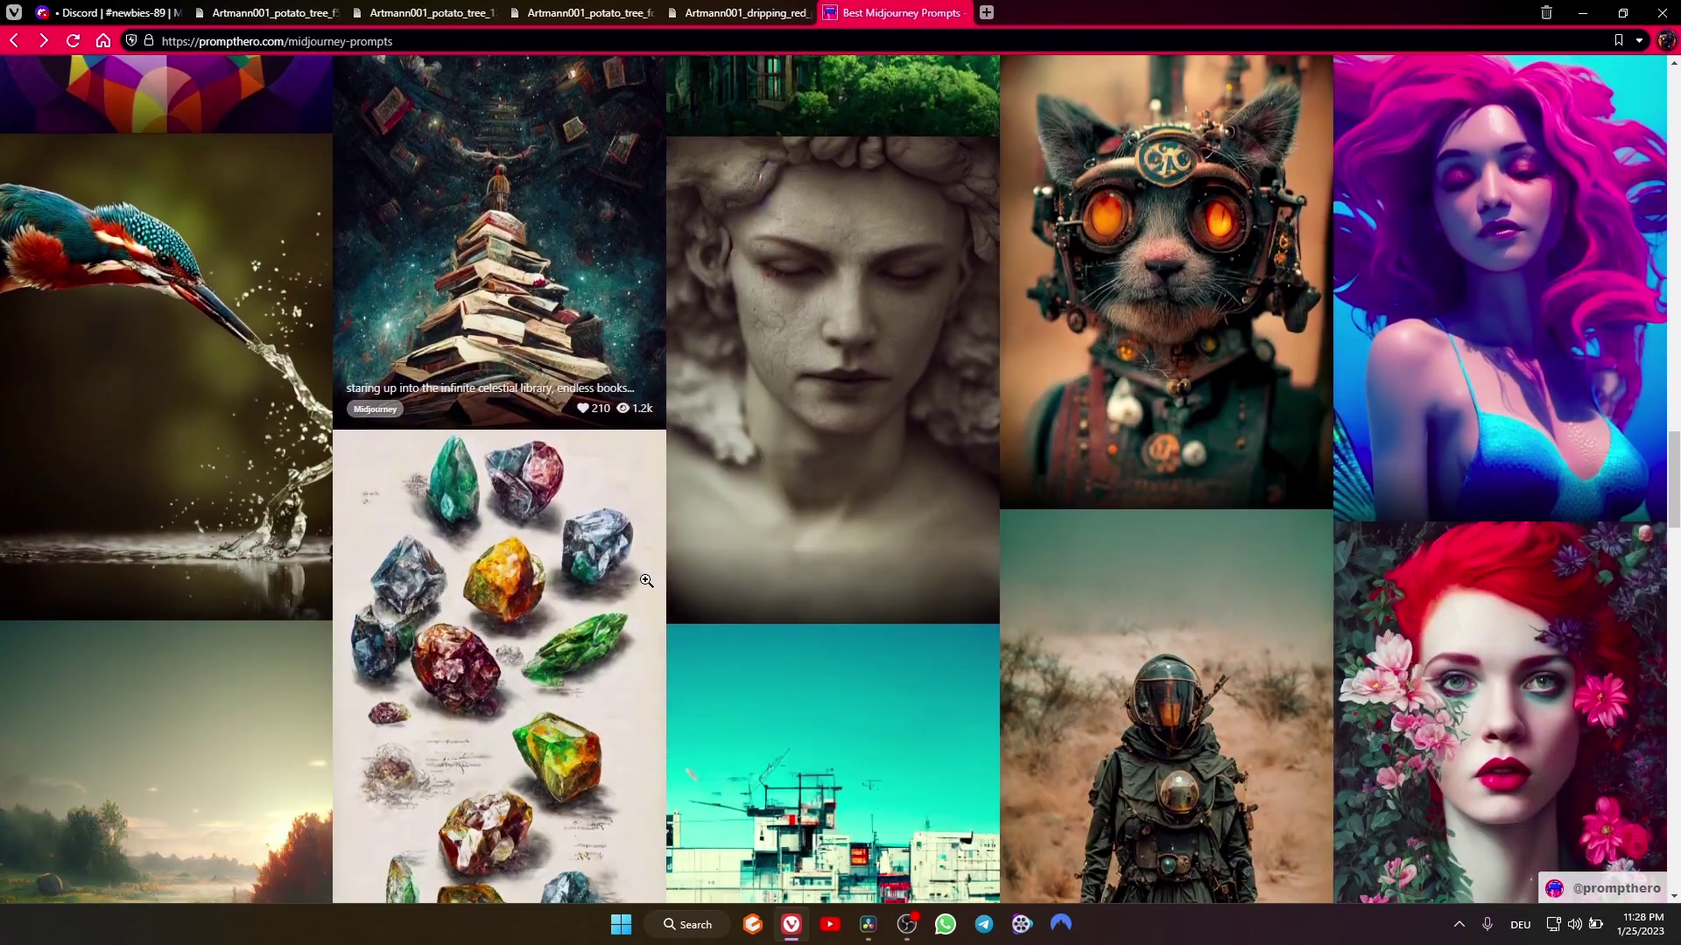
scroll(645, 579, down, 10)
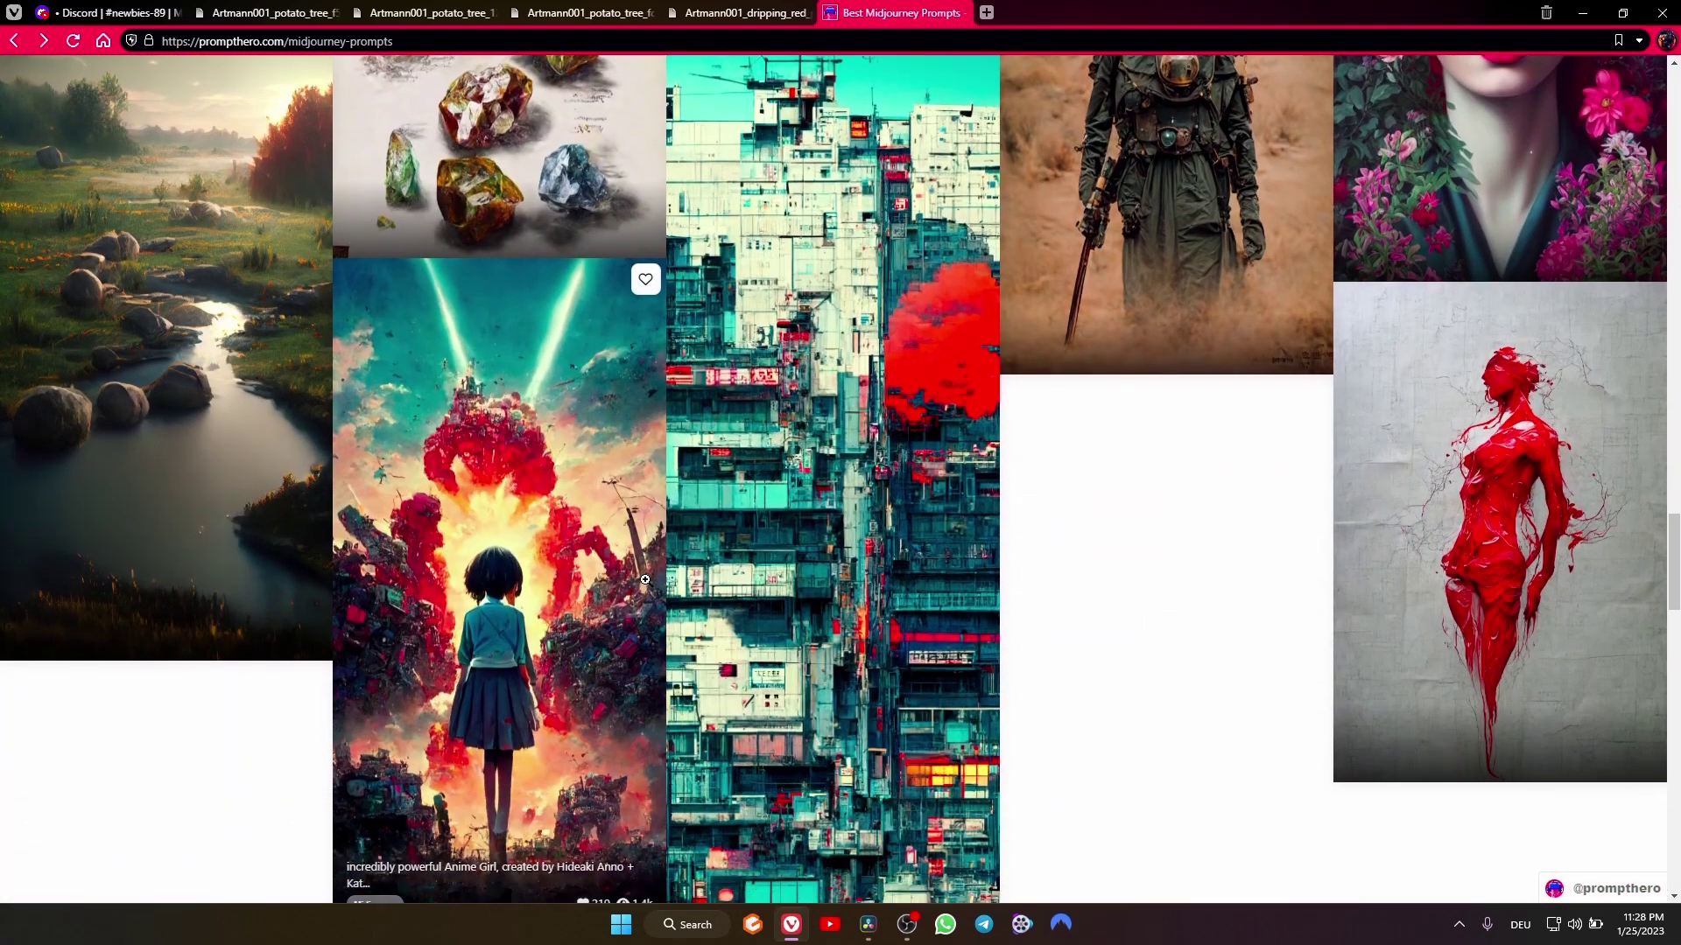
scroll(1025, 632, up, 8)
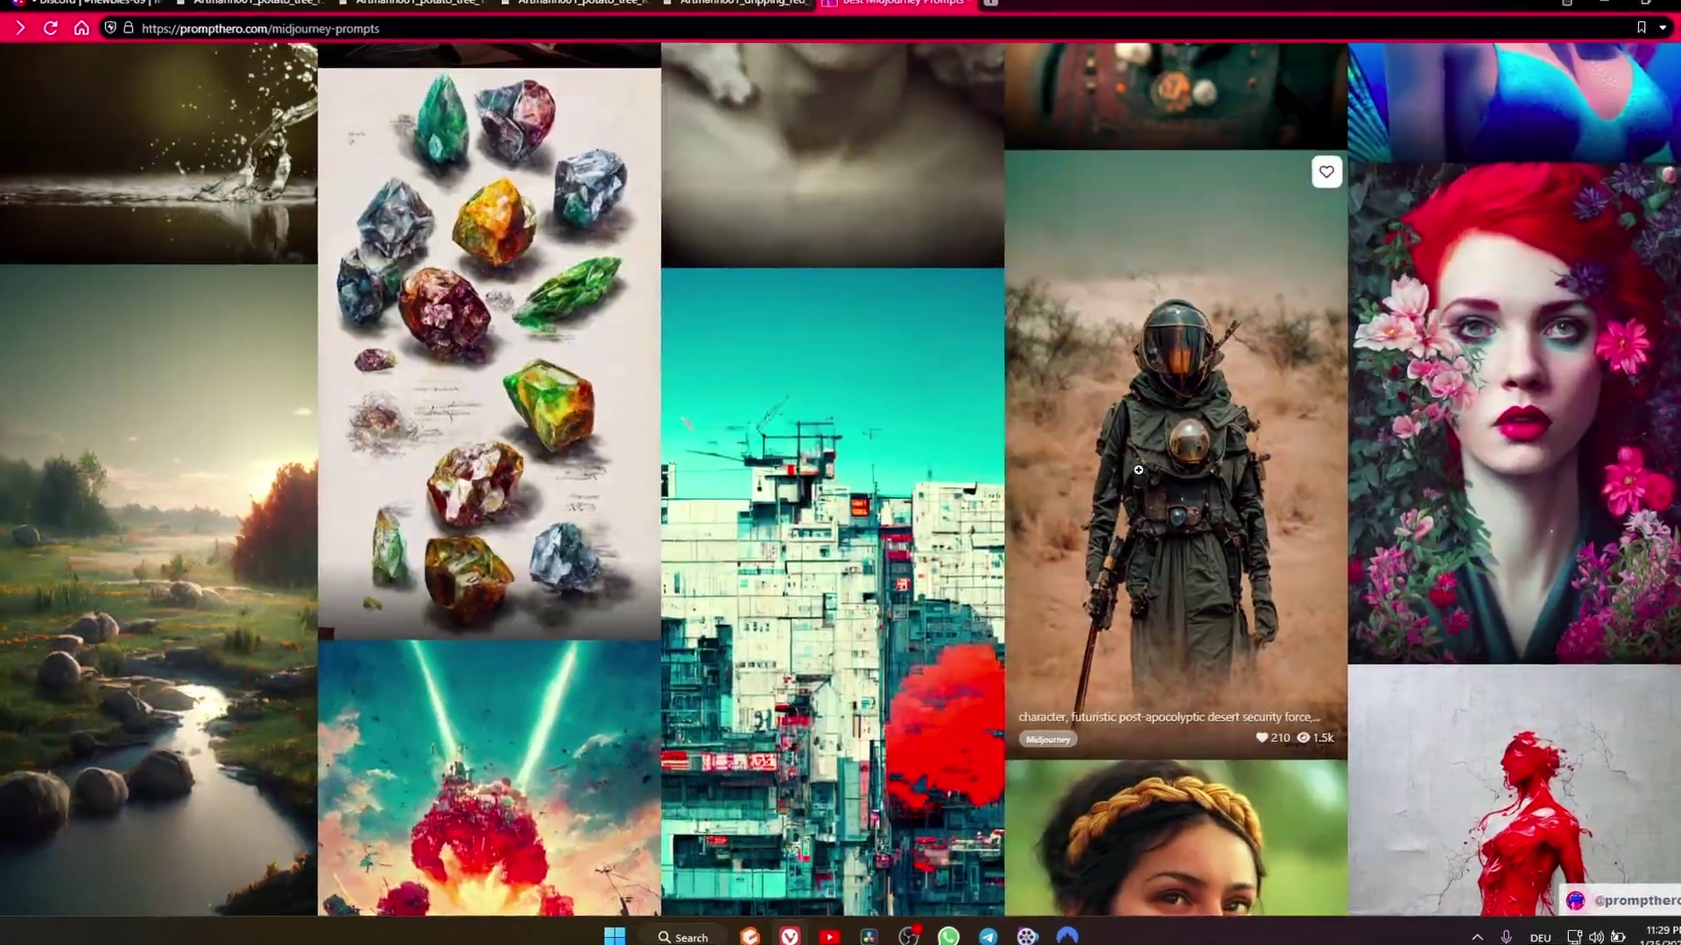
click(1025, 632)
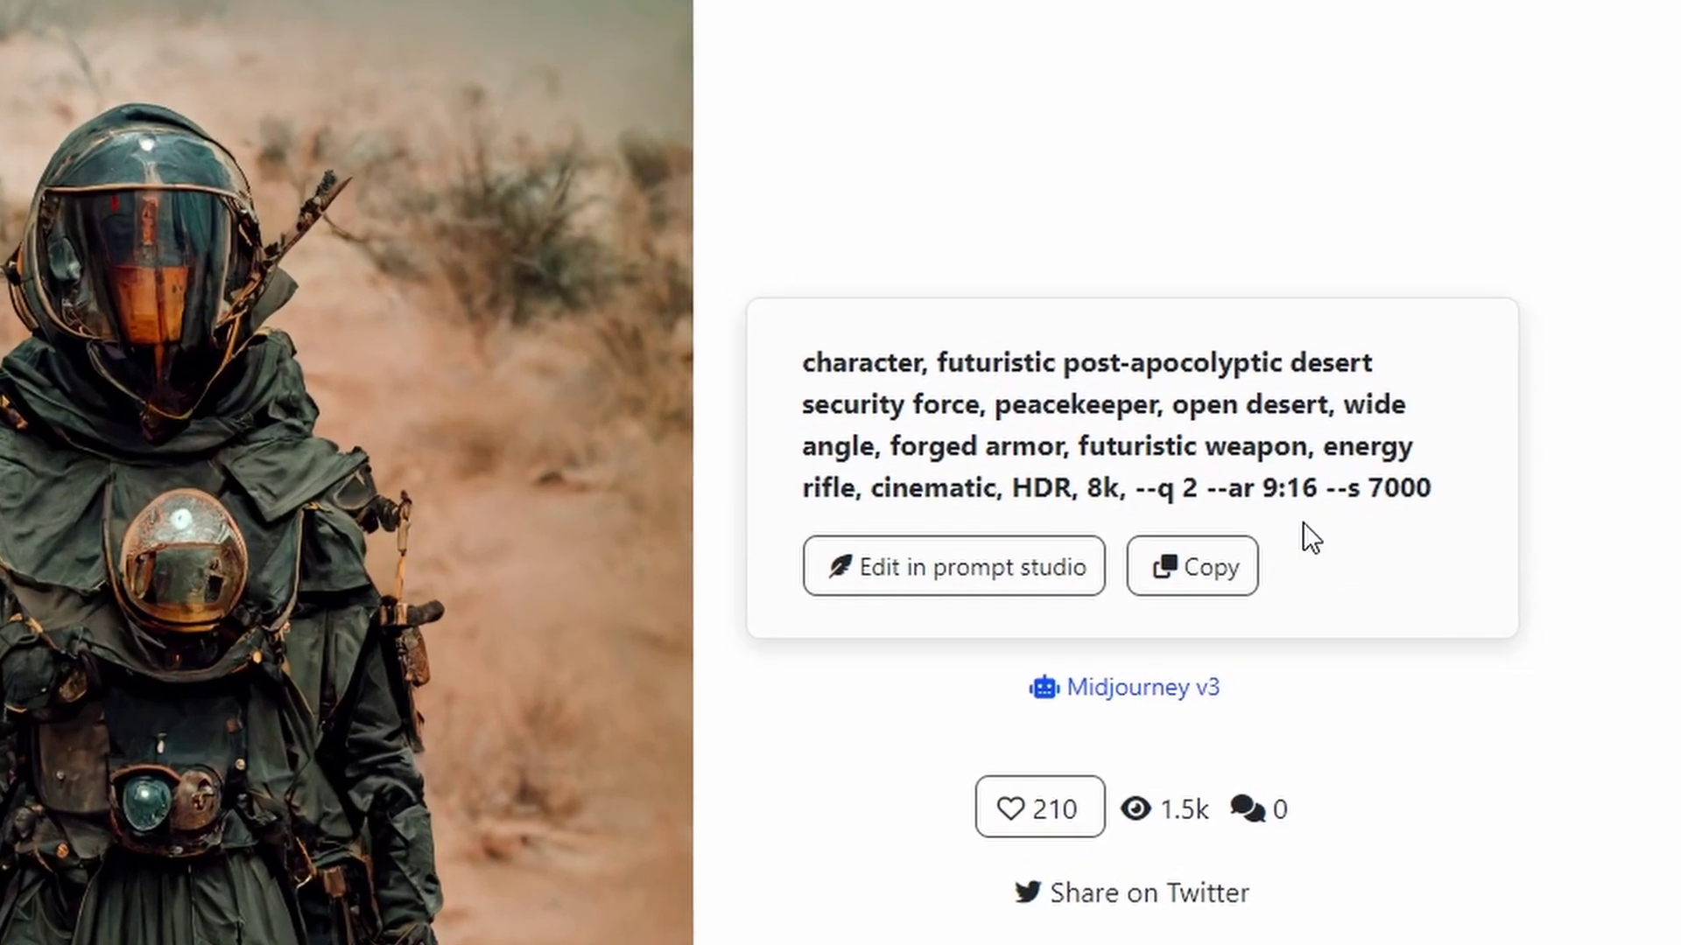
click(1223, 569)
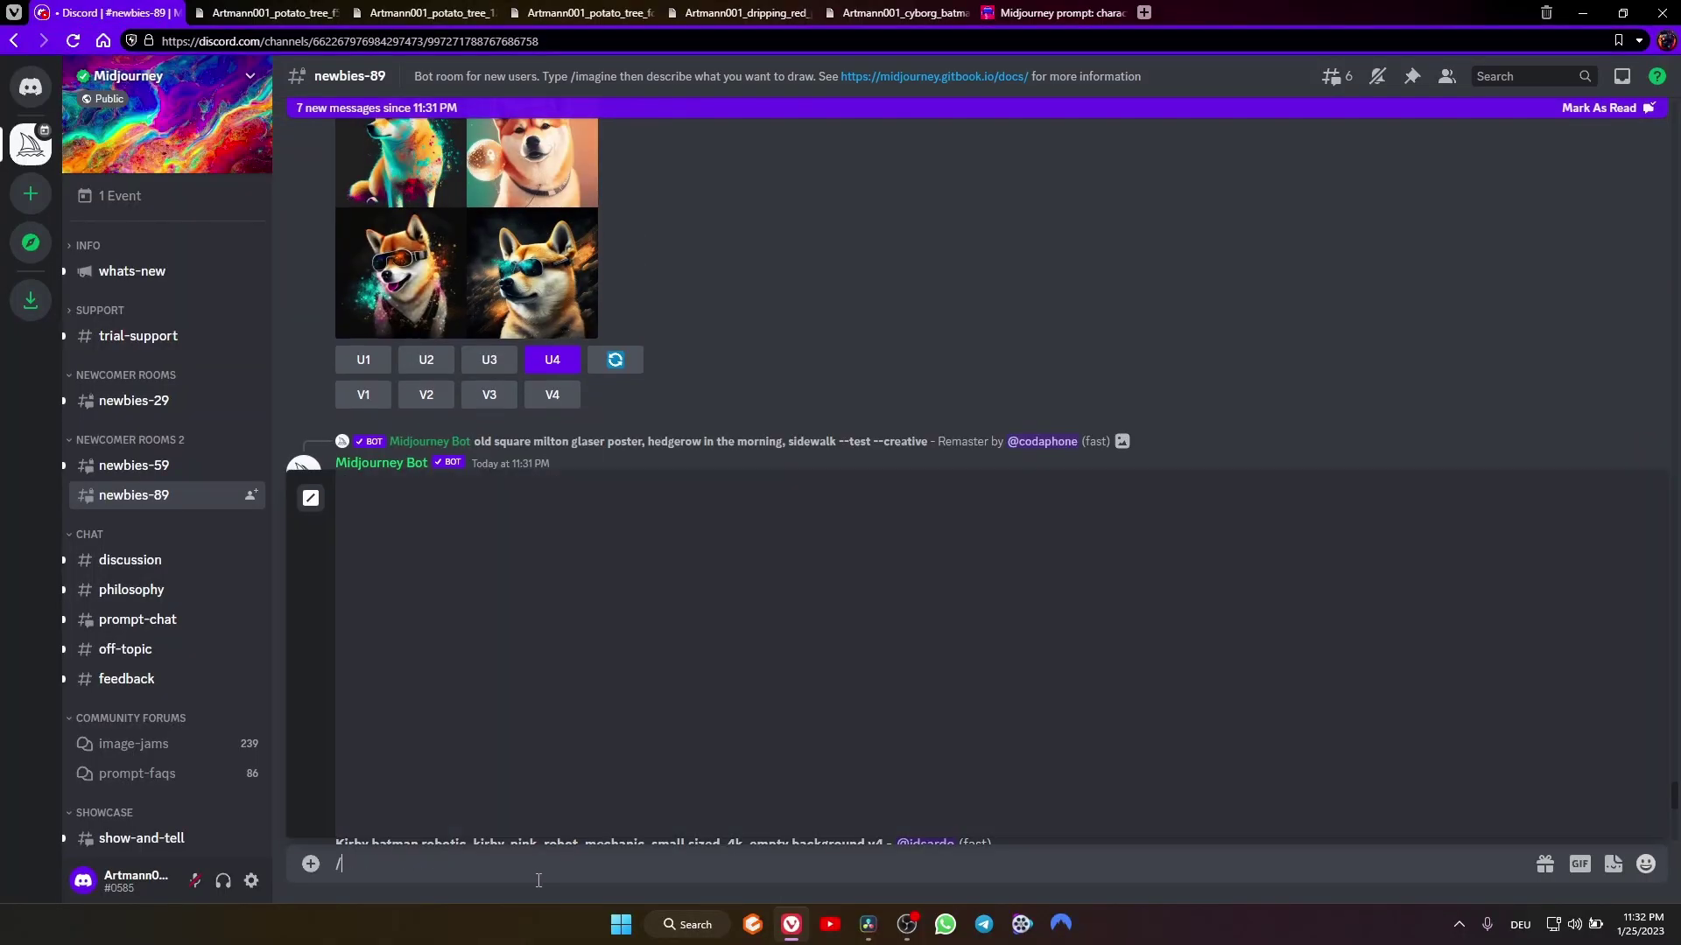
In the newbies-89 channel, start /imagine with the copied prompt and replace "character" with "batman, cyborg, dark armor".
text(imagine)
key(Tab)
key(ctrl+v)
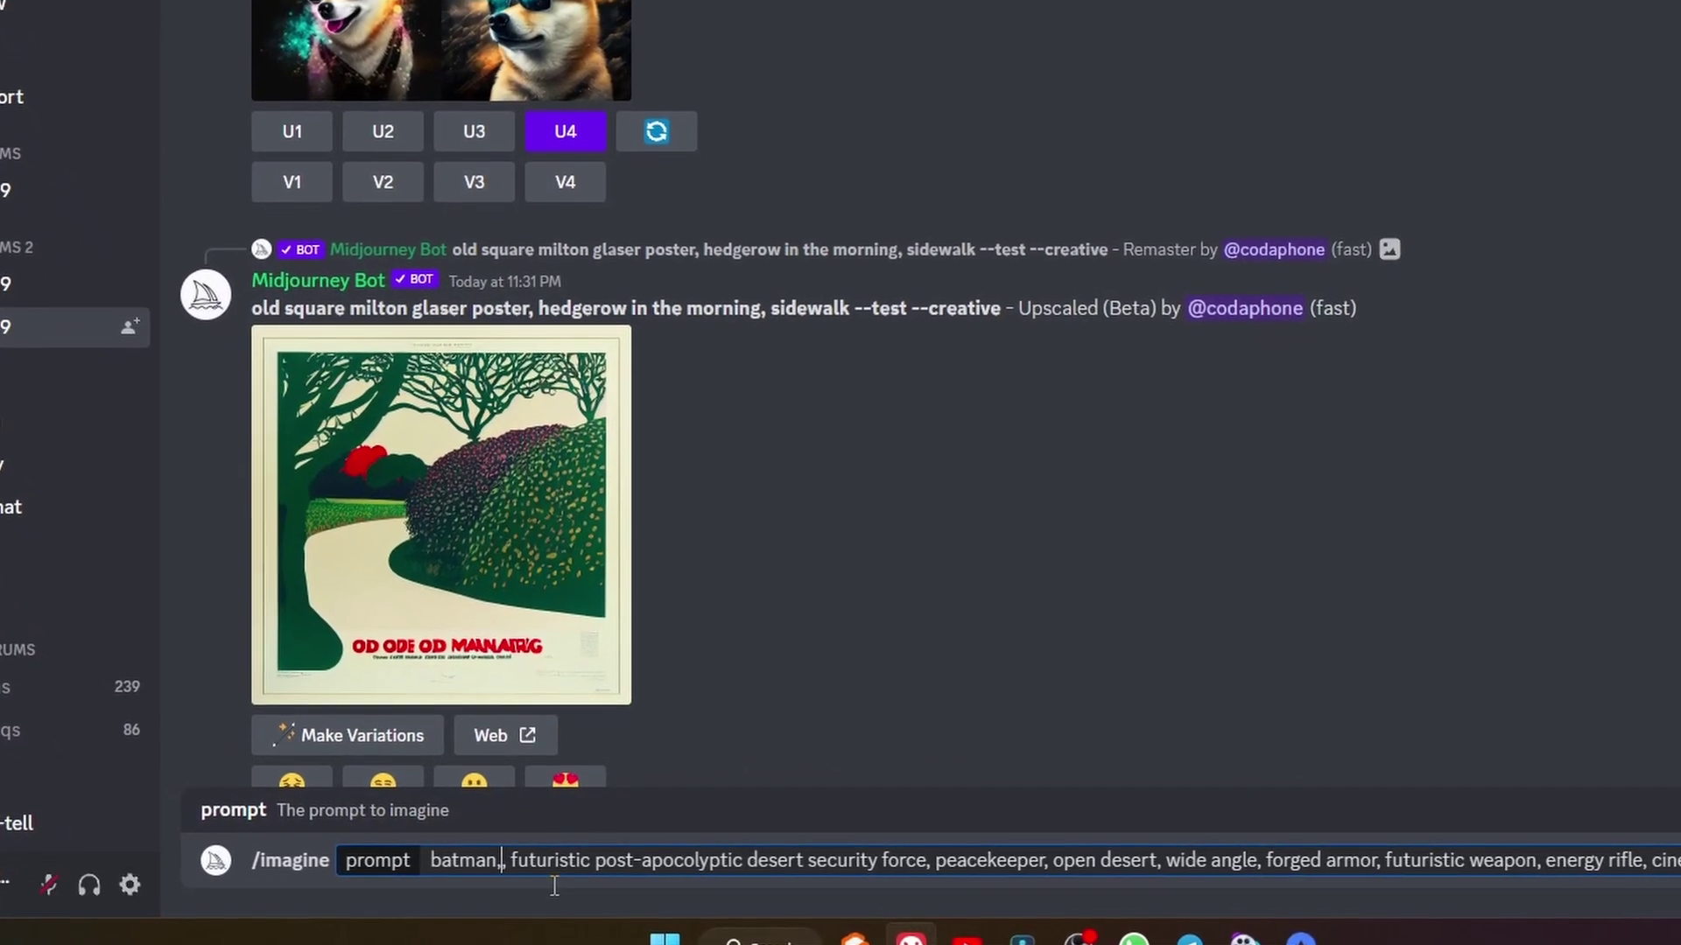
key(BackSpace)
text(, cyborg)
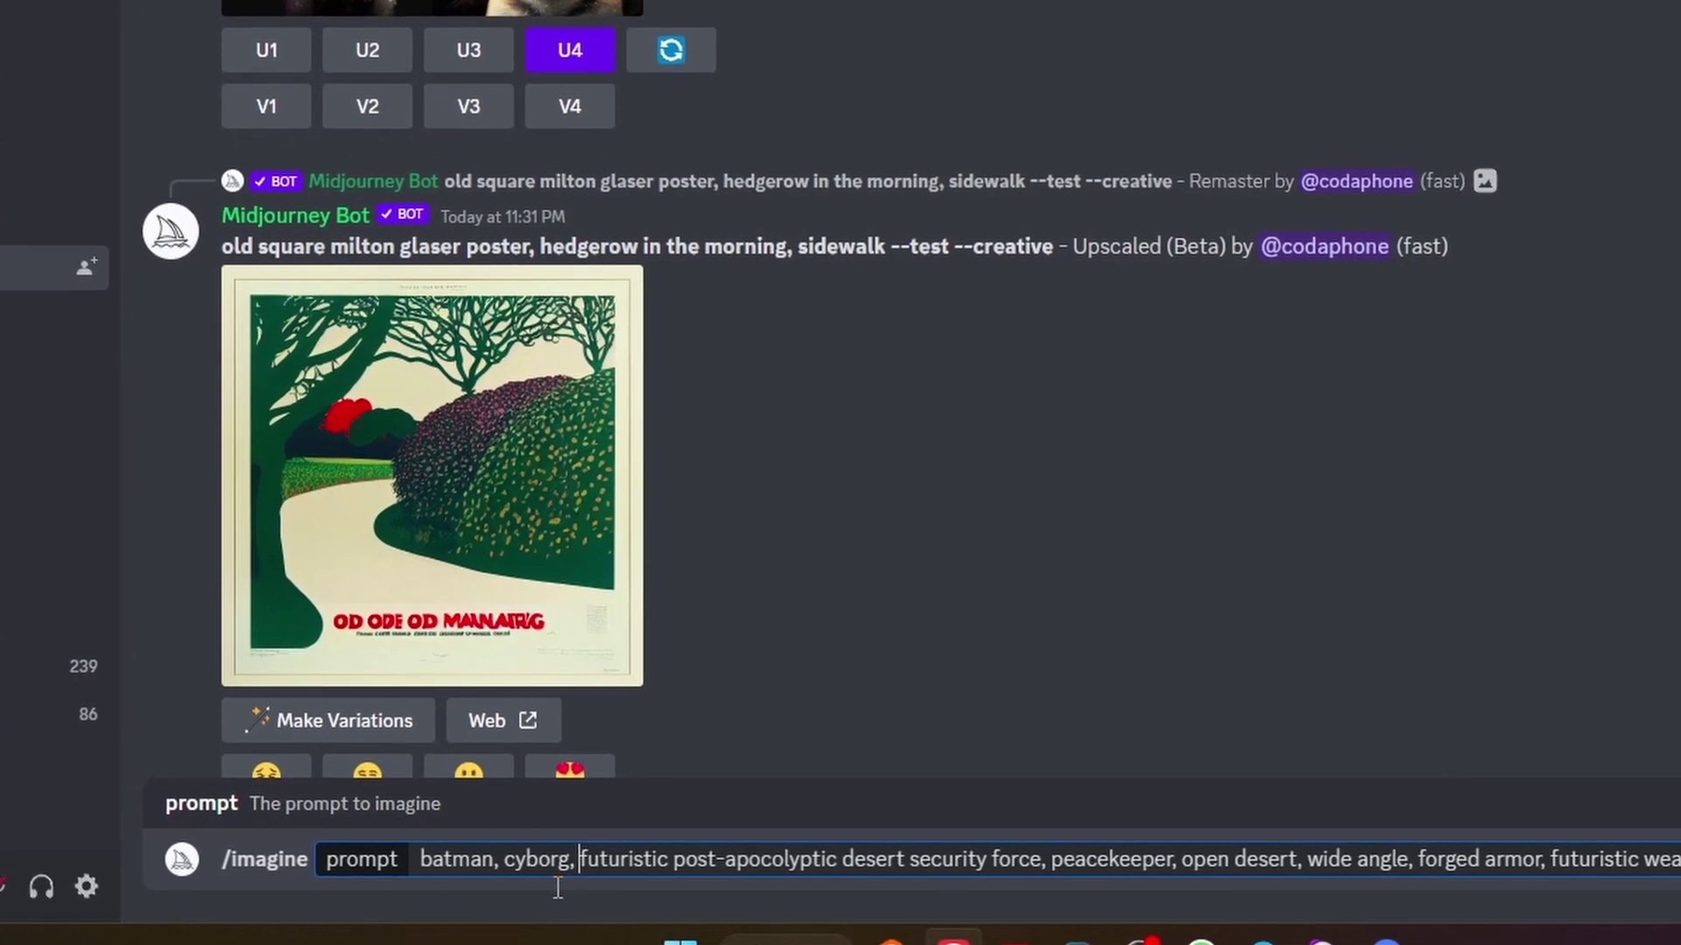
text(, dark armor)
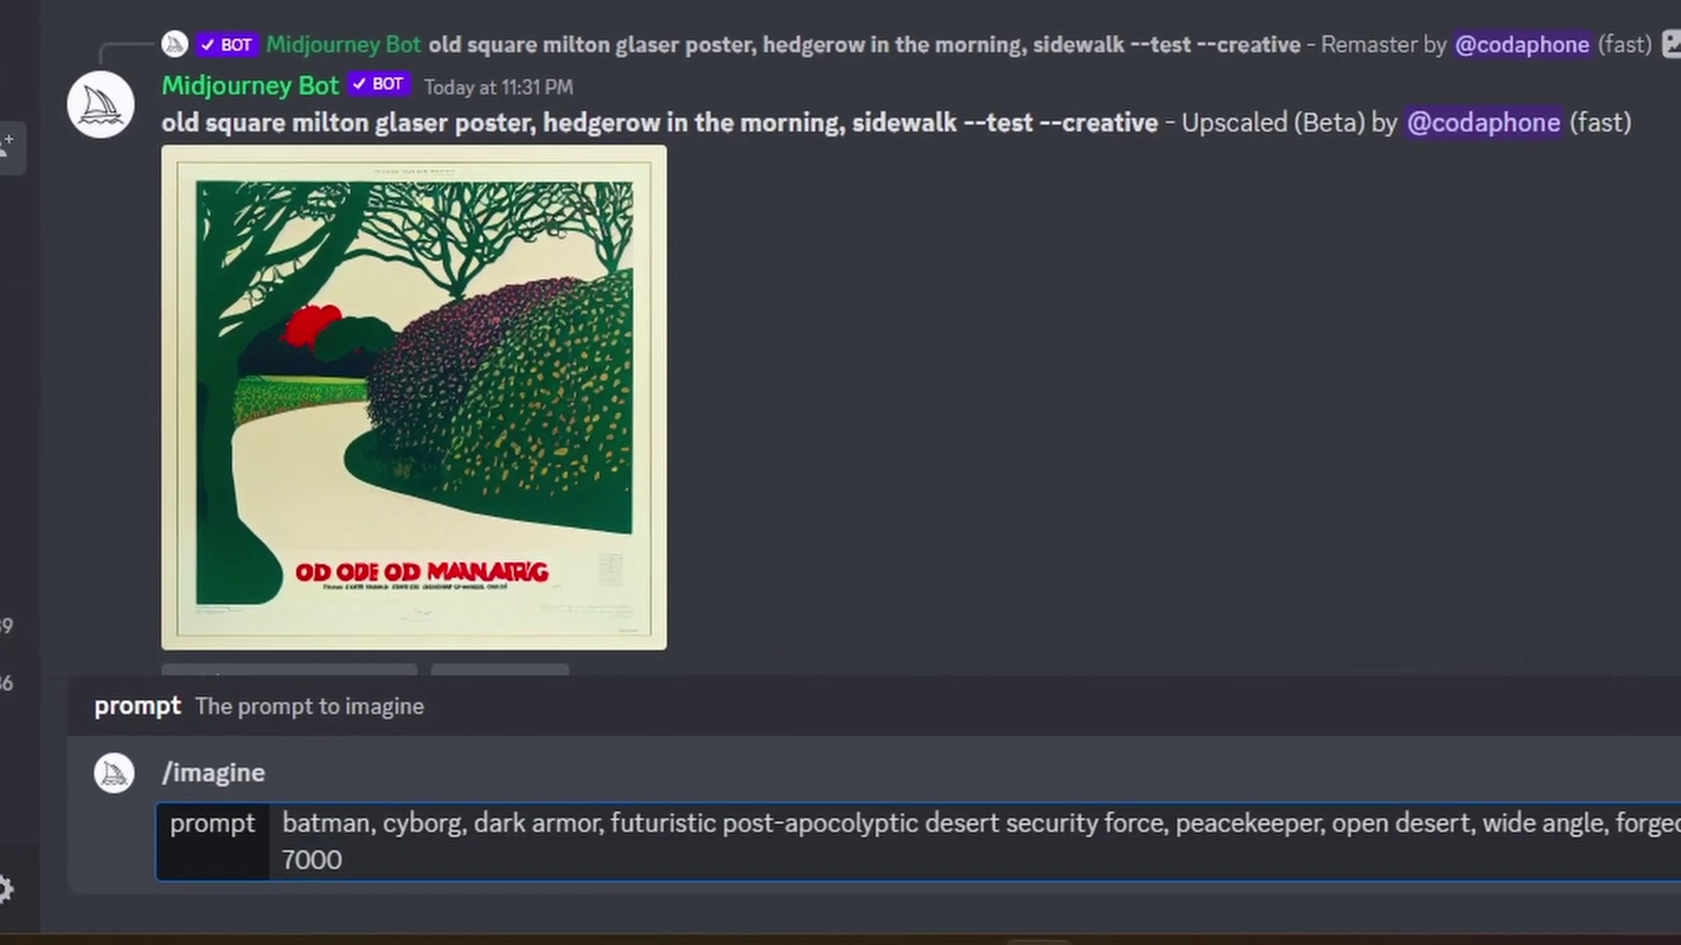
Change the prompt's ending to --ar 3:2 --s 1000 and submit it.
drag(1388, 825, 1436, 834)
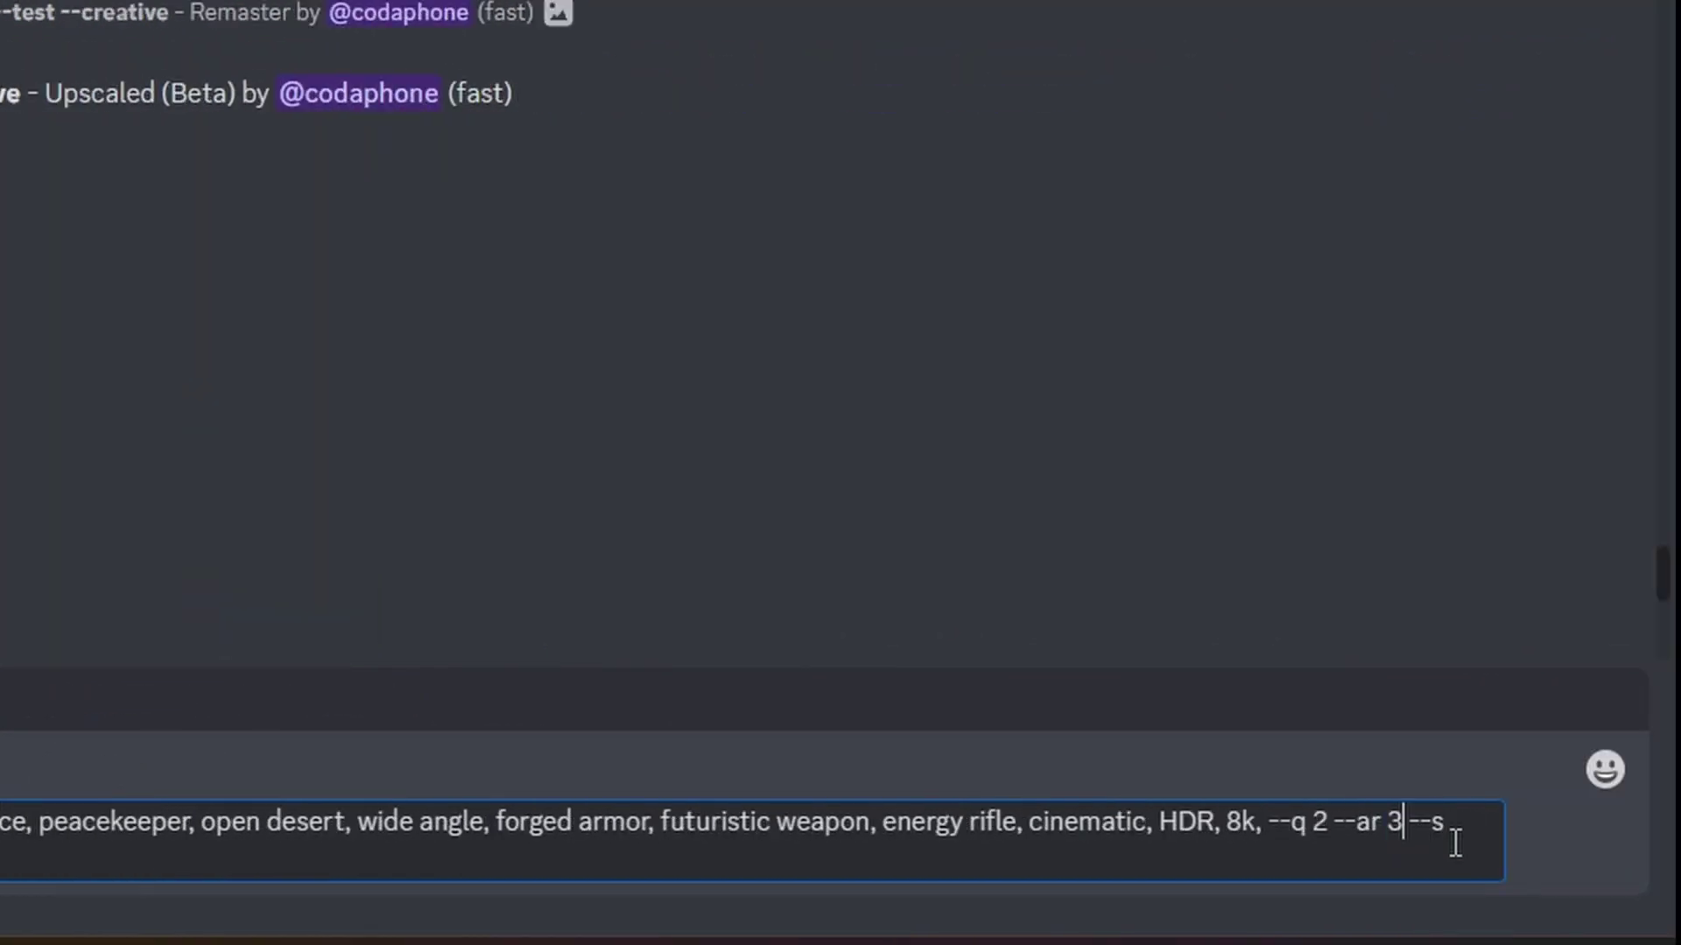
text(3:2 --s 1000)
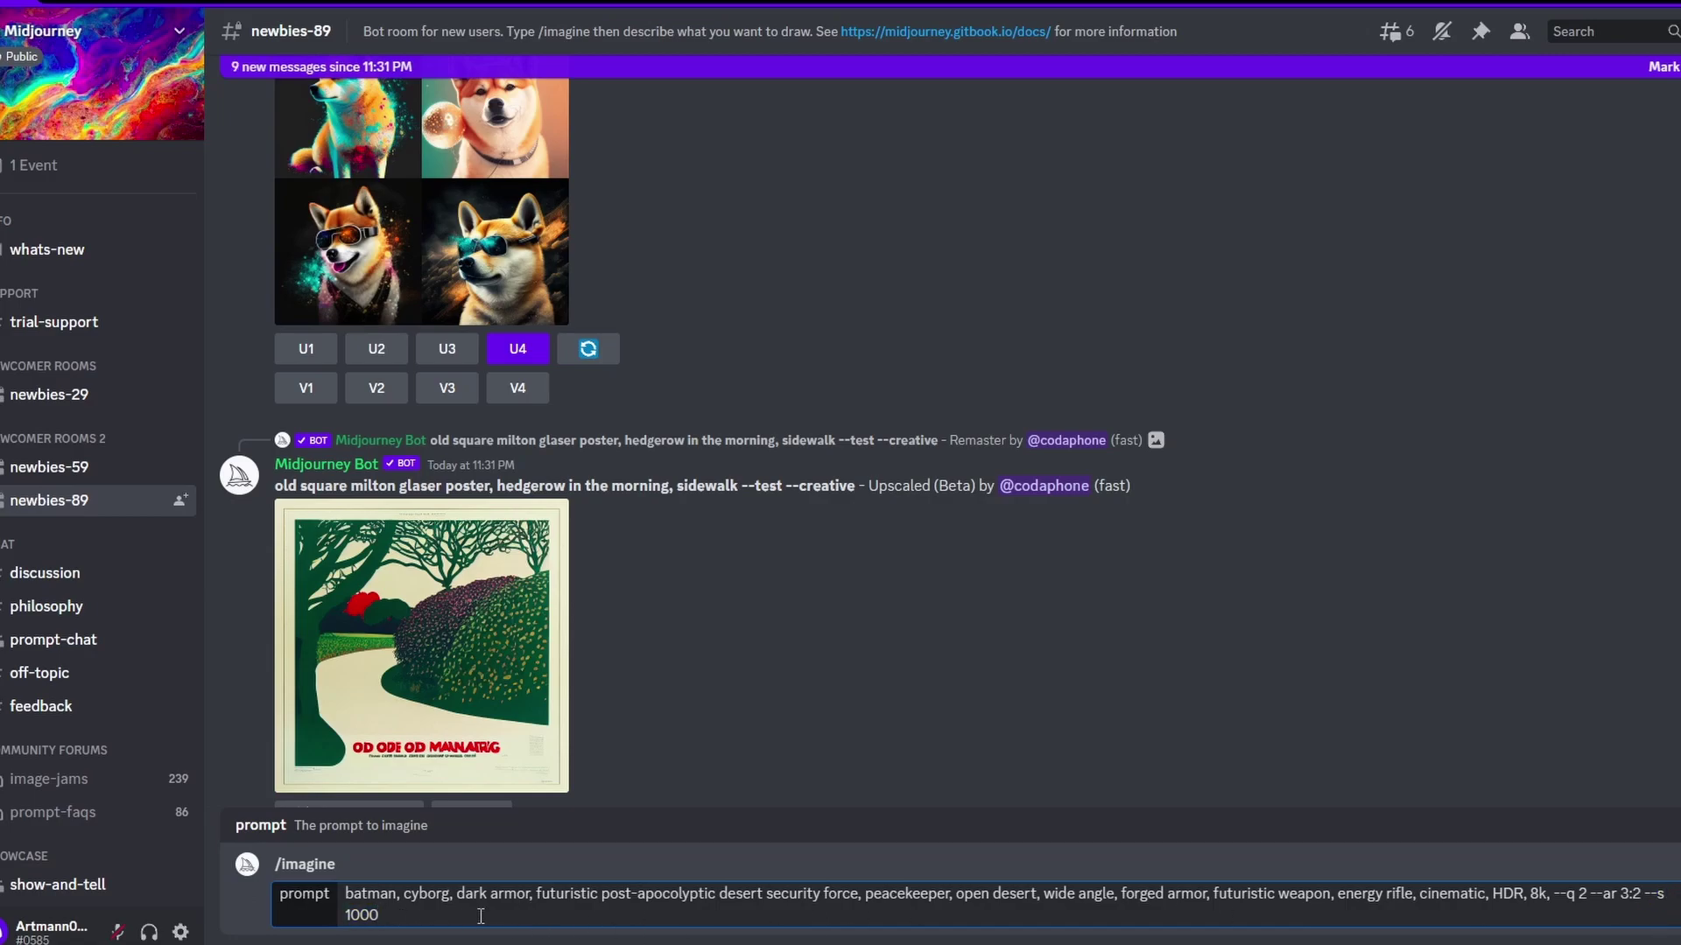
key(Return)
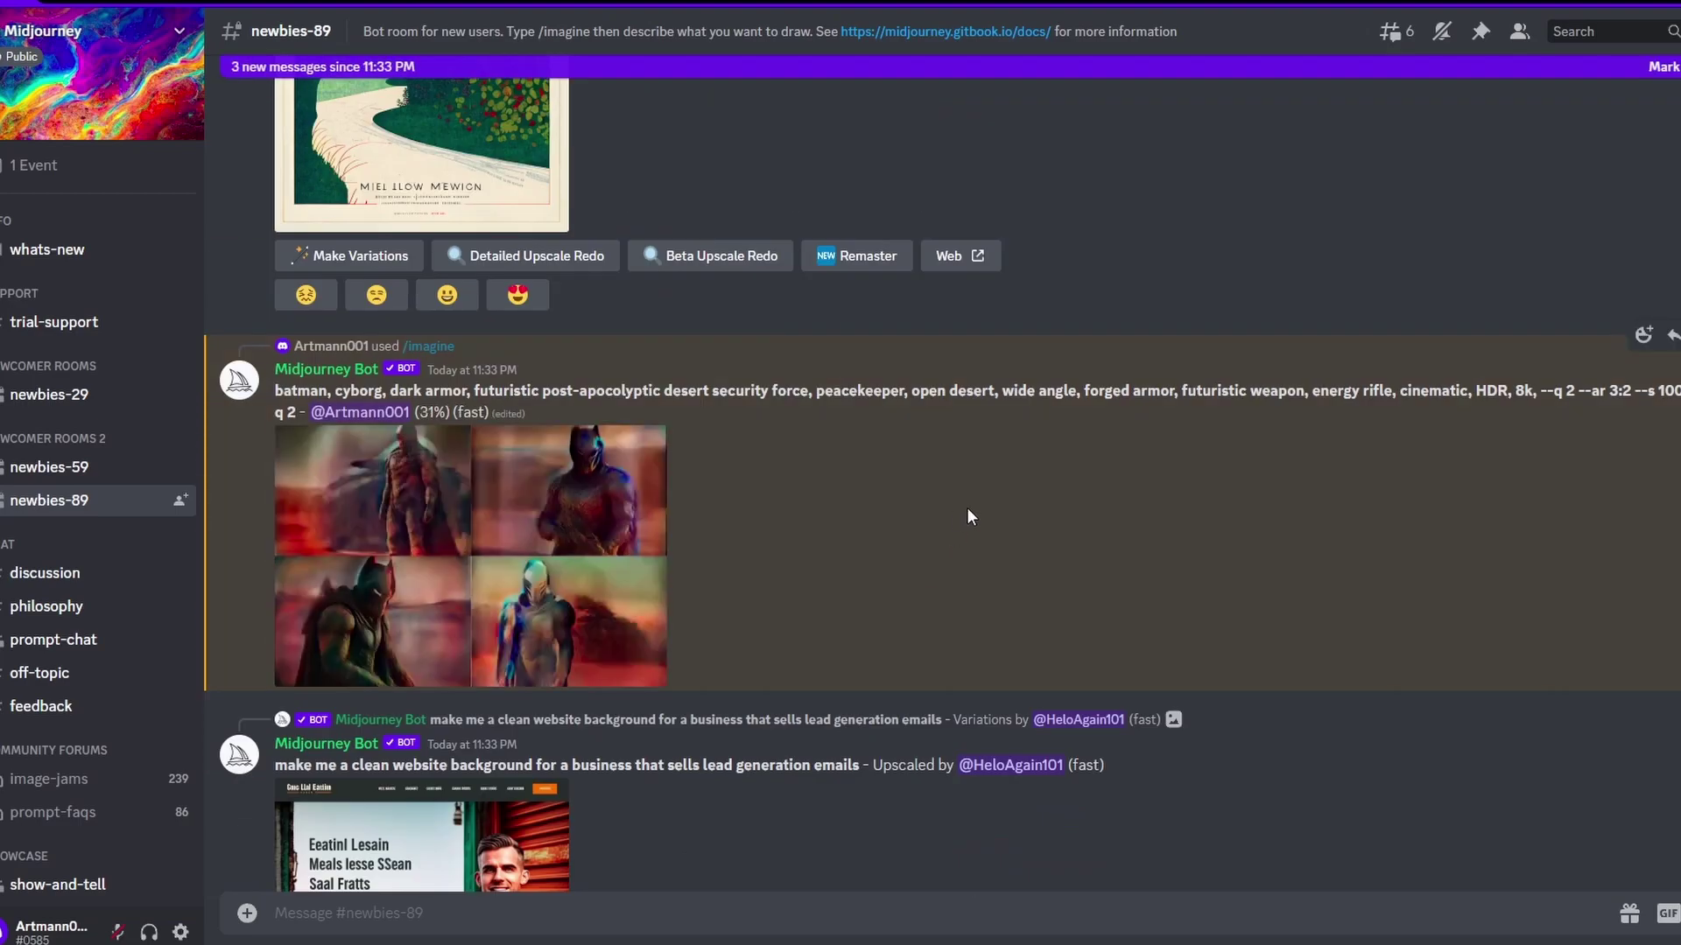
Review the original desert security force image and its prompt on PromptHero, and return to the Discord channel.
click(914, 2)
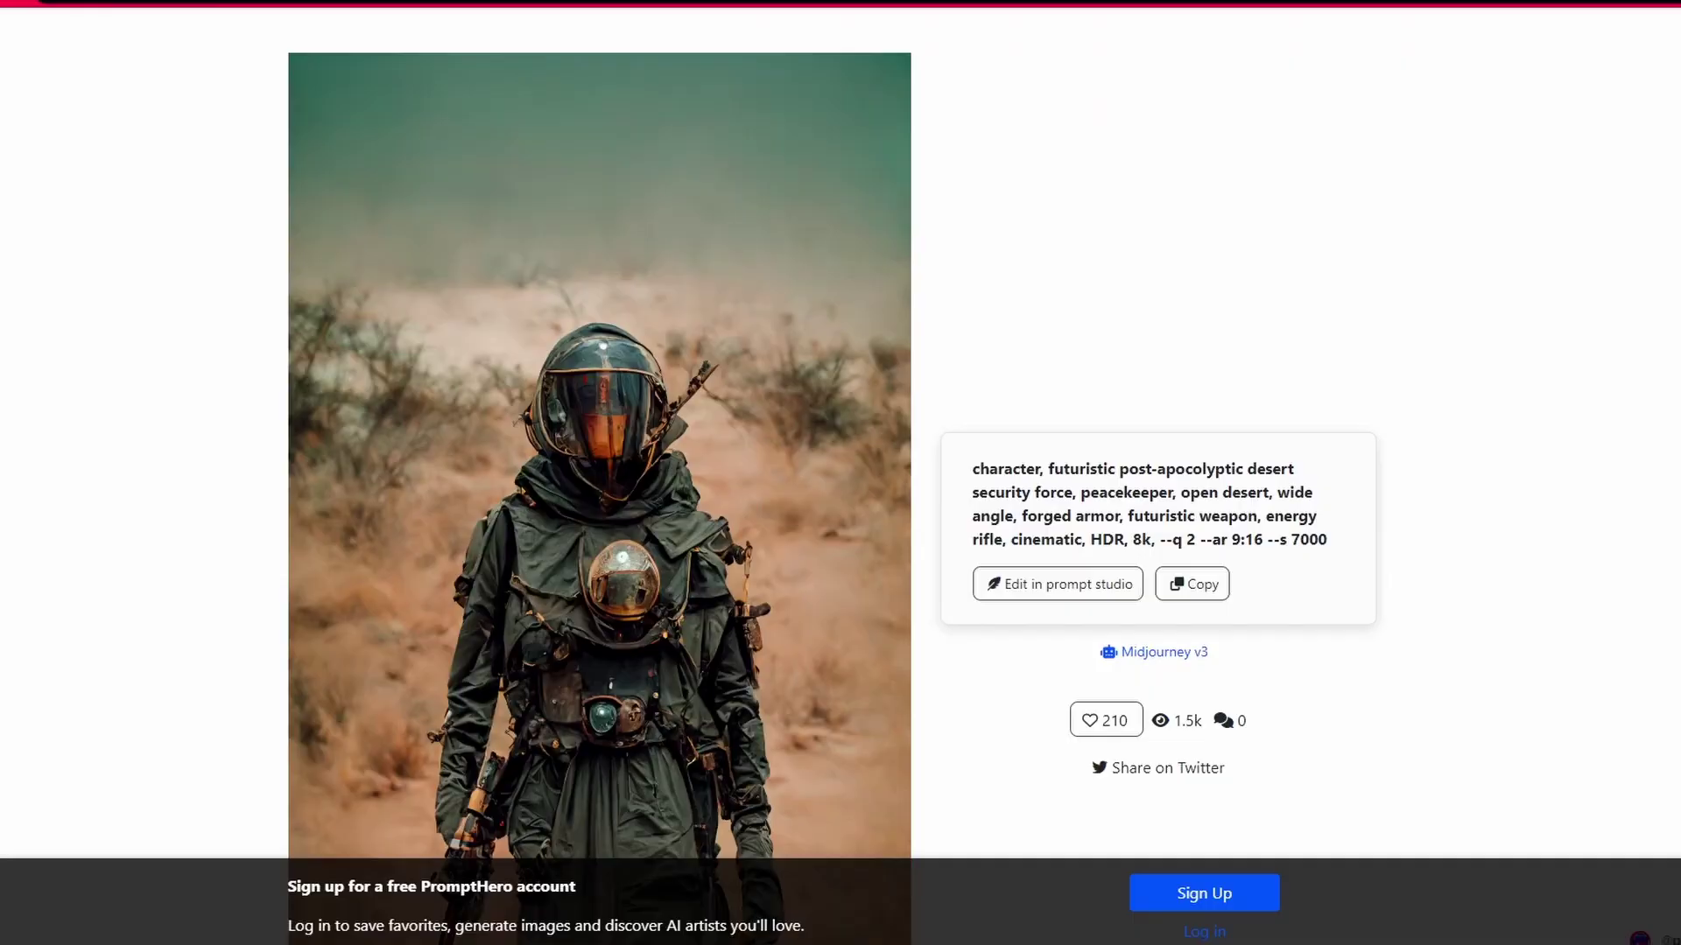
scroll(1463, 382, down, 3)
scroll(1463, 382, up, 2)
scroll(1463, 383, down, 1)
click(700, 2)
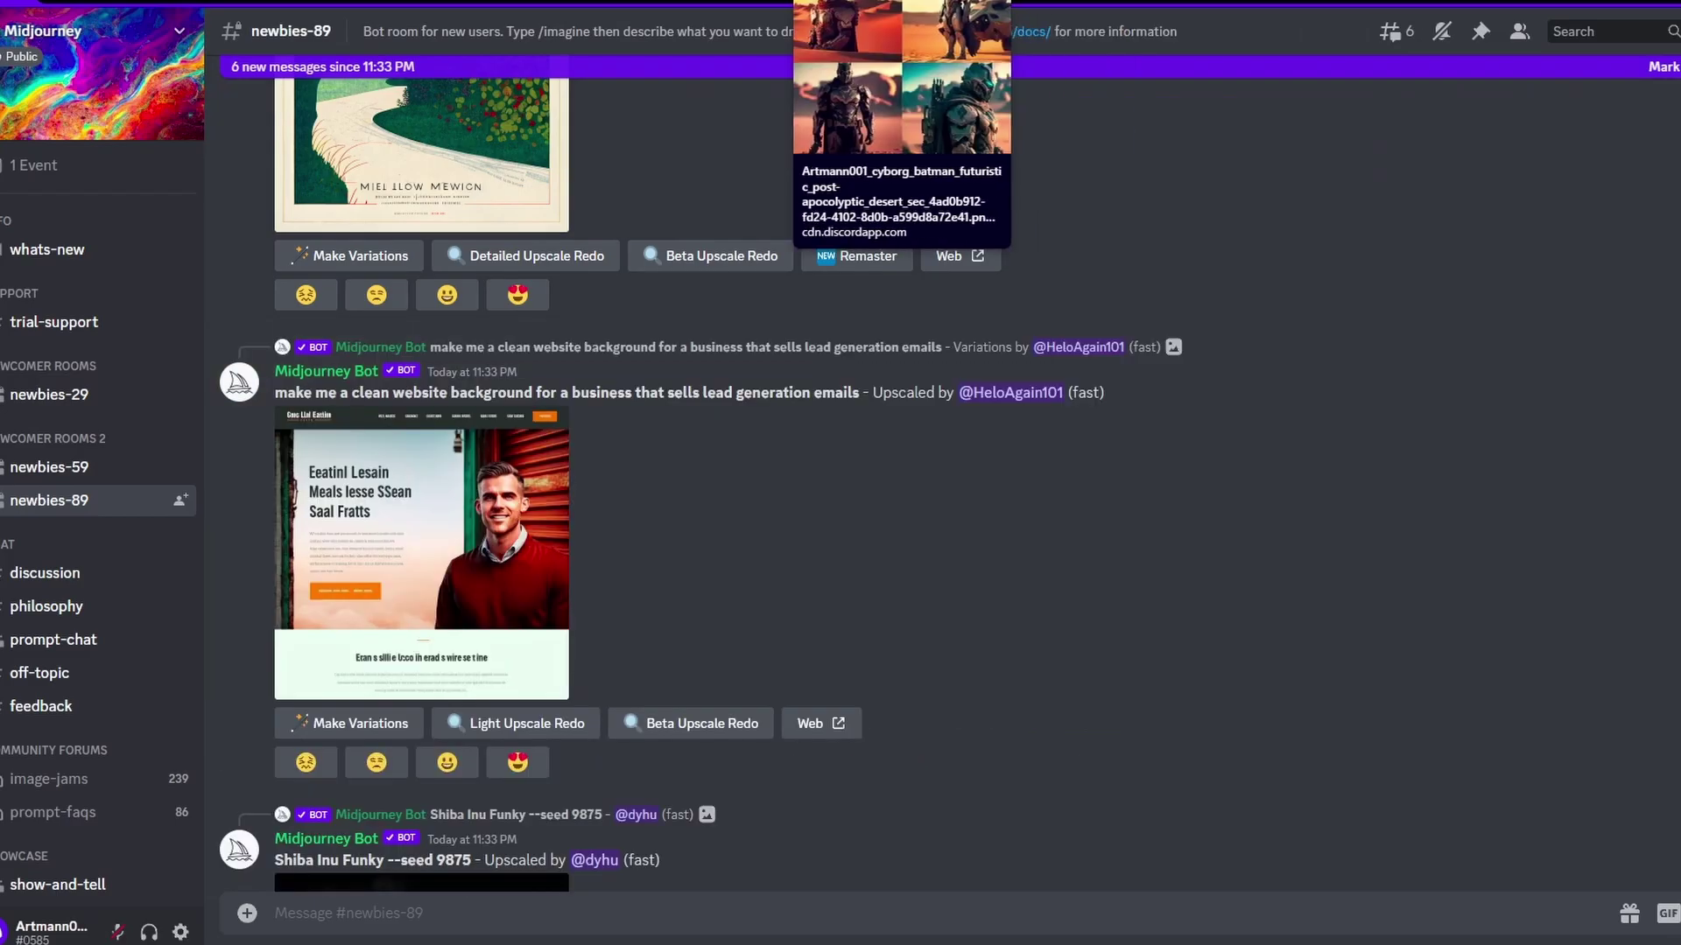
Open the batman cyborg result's image grid in the browser and examine all four images at full size.
scroll(1074, 406, down, 10)
scroll(1069, 411, down, 10)
click(496, 378)
click(424, 807)
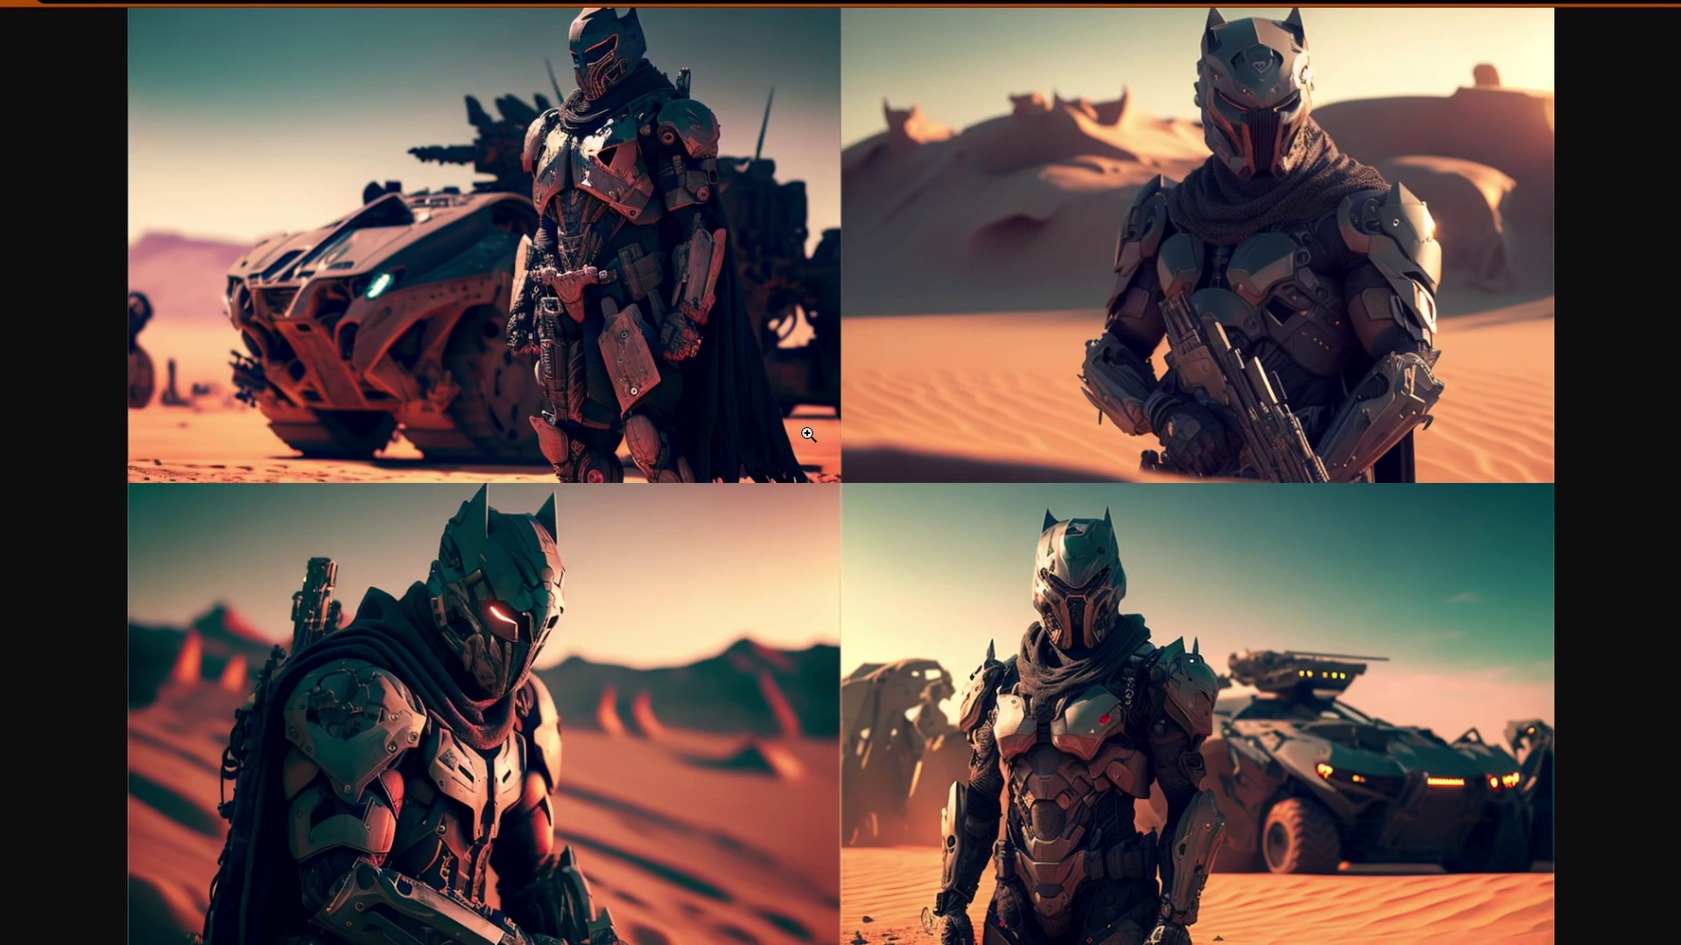
click(656, 690)
scroll(563, 247, up, 1)
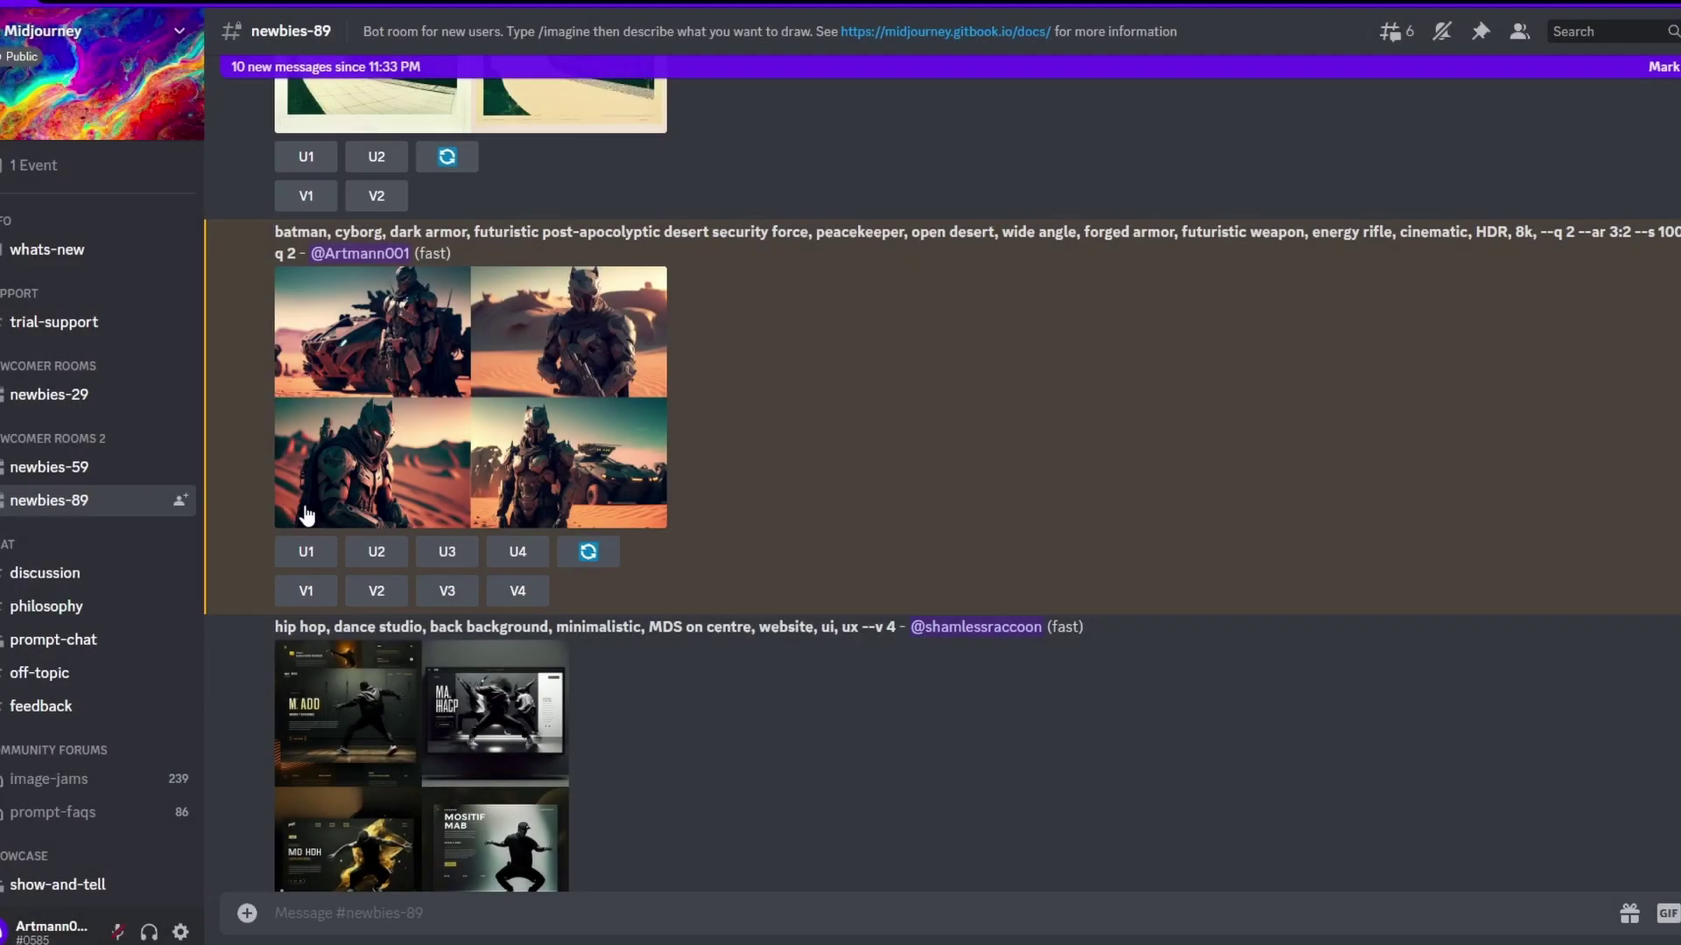
scroll(402, 429, down, 1)
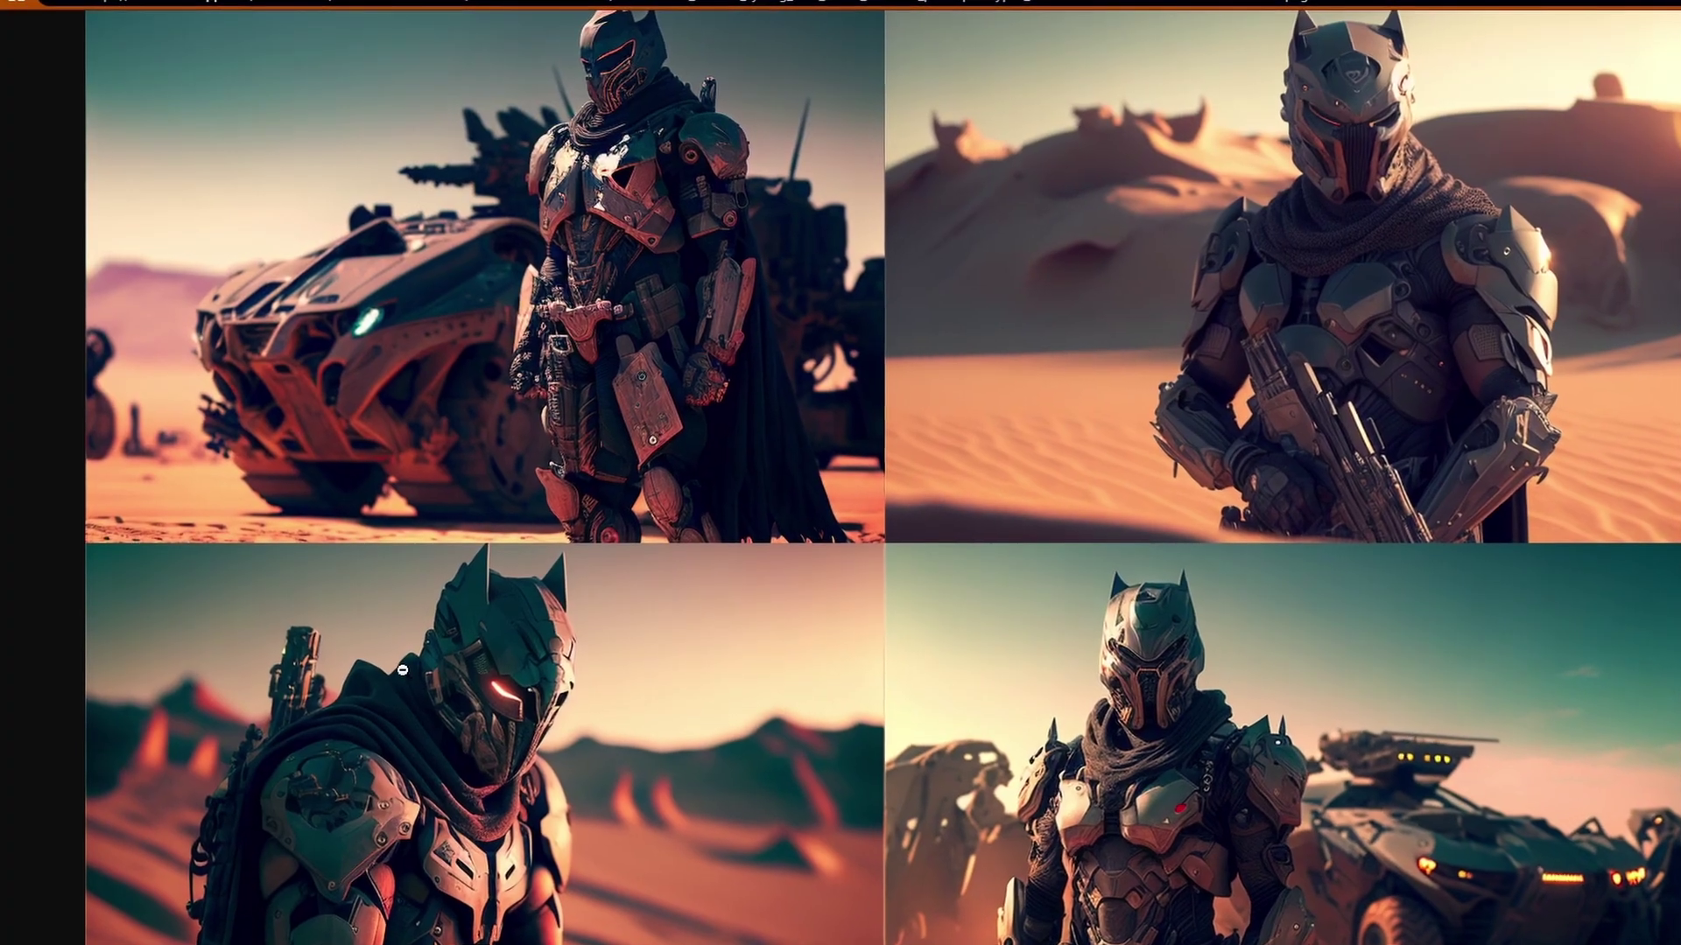
scroll(1208, 680, down, 1)
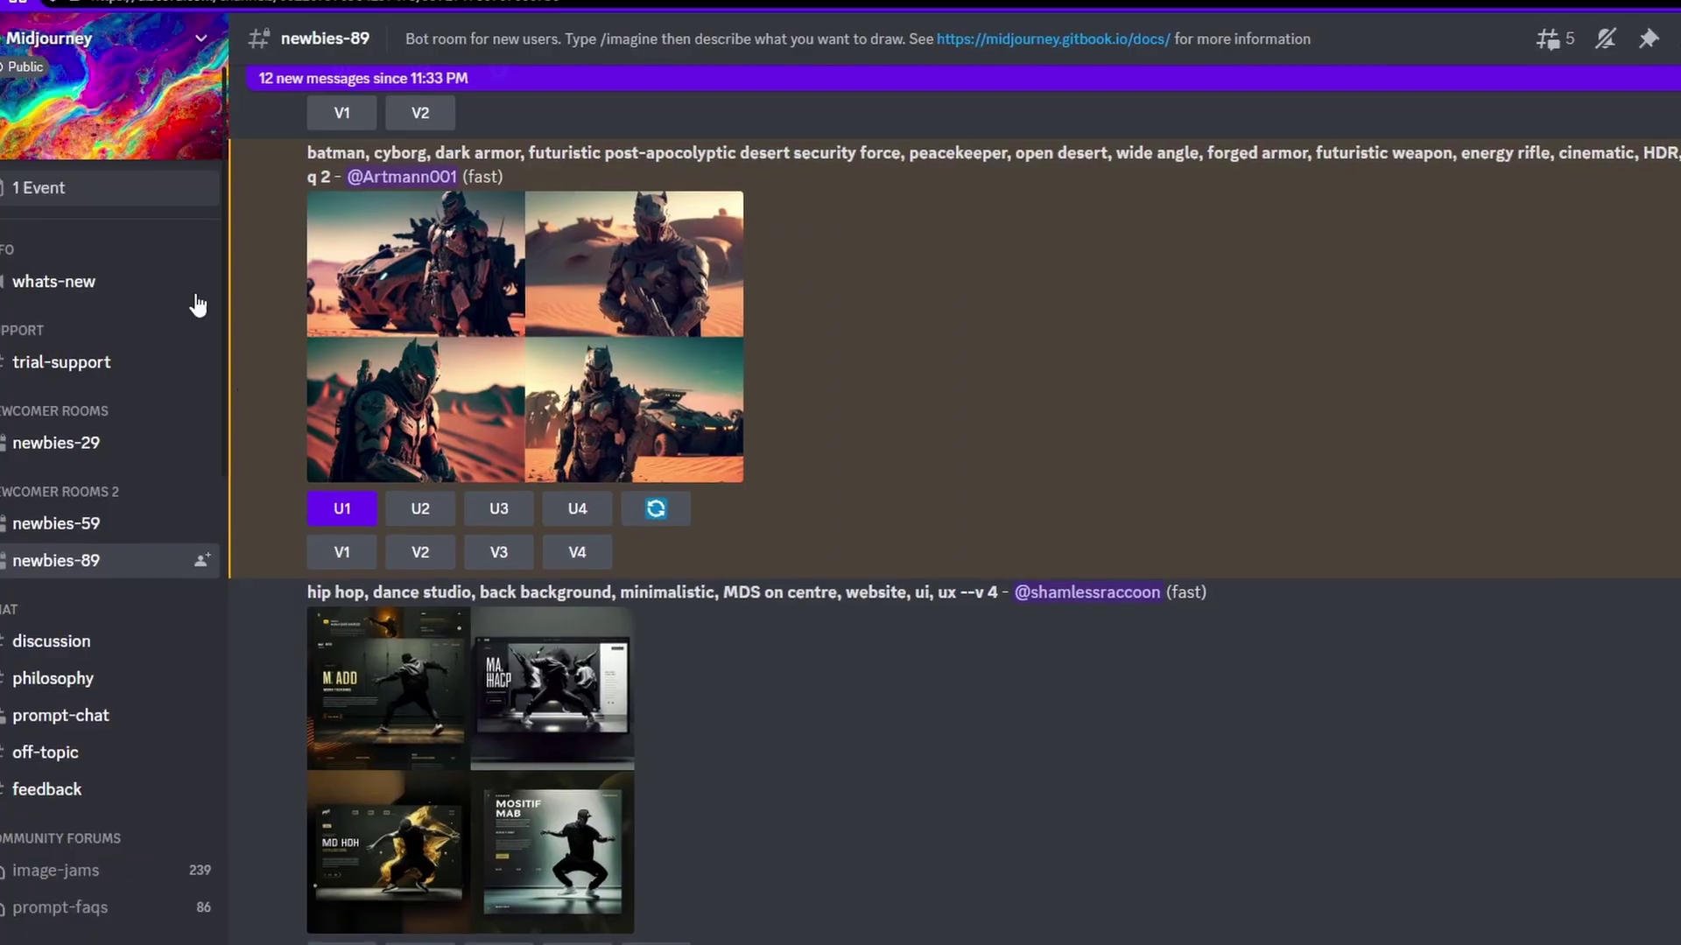
Upscale the third and fourth batman images and request variations of the second one.
click(505, 525)
click(595, 526)
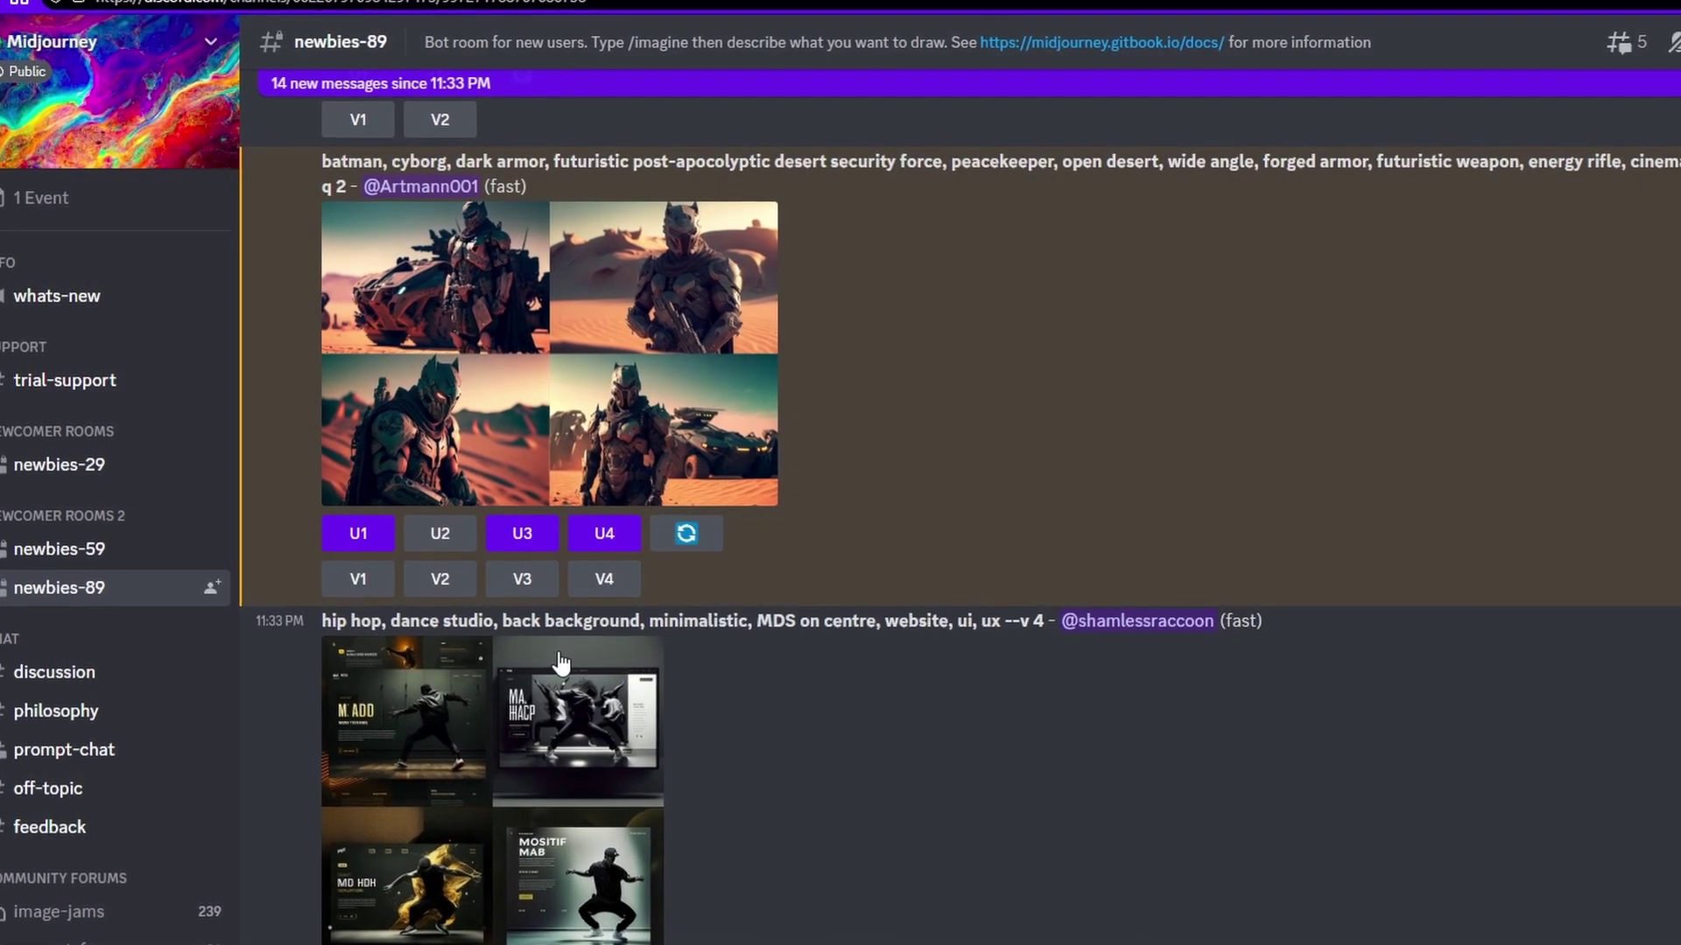
click(440, 579)
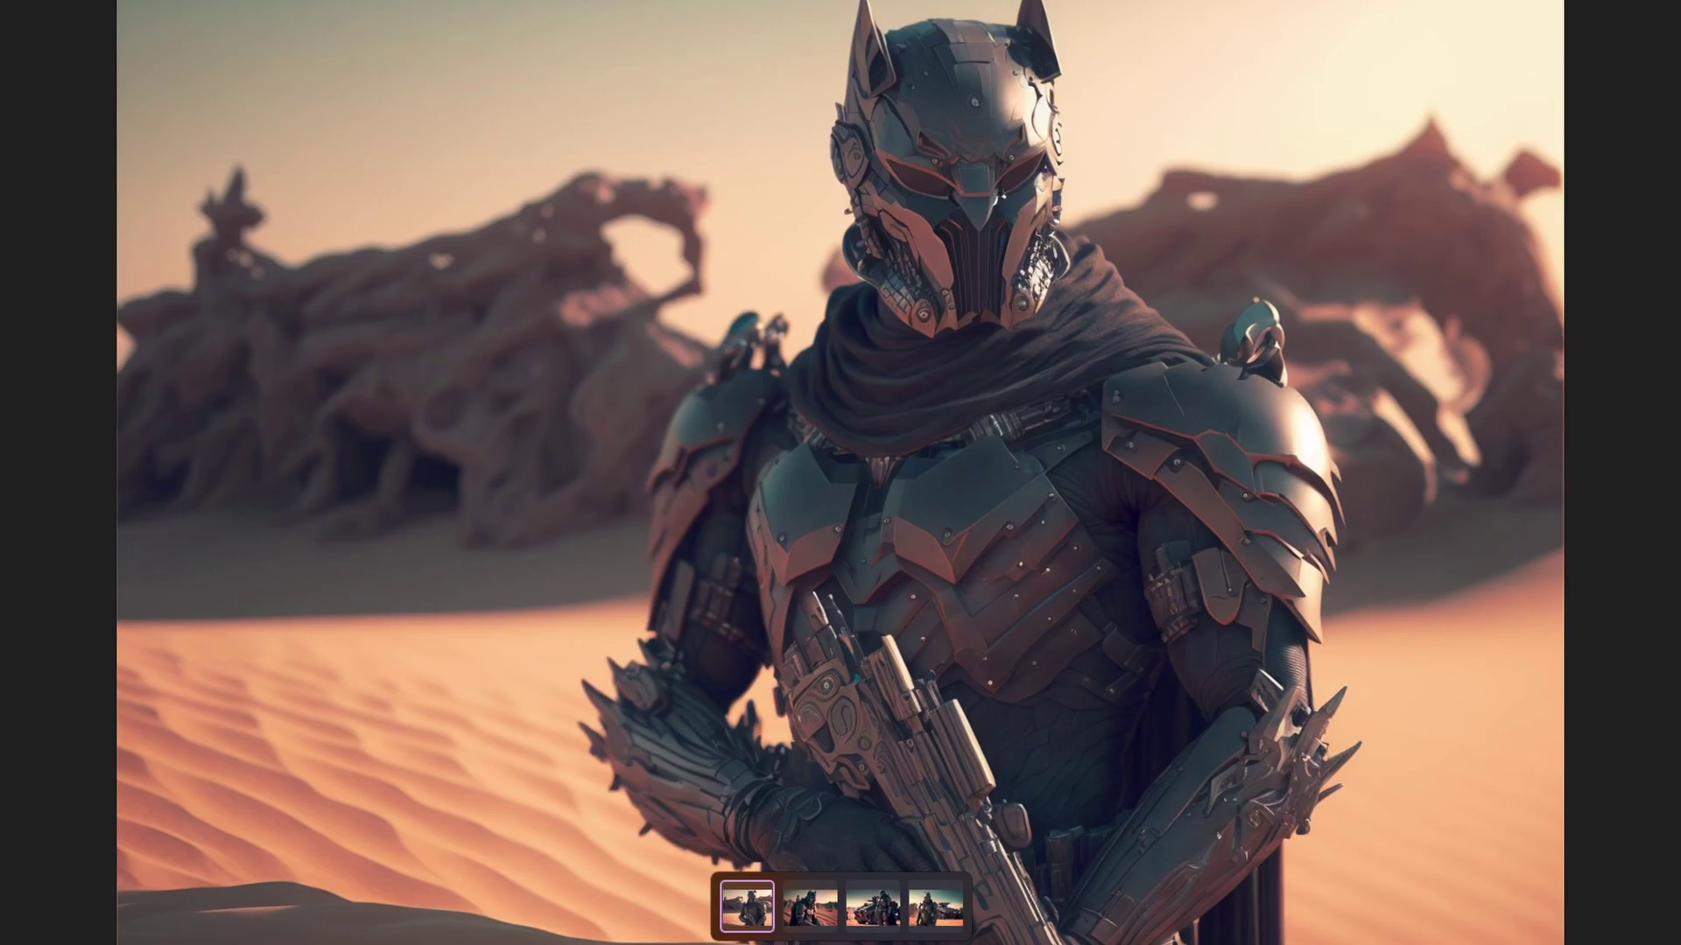
Step through the upscaled batman images one by one in the image viewer.
key(Right)
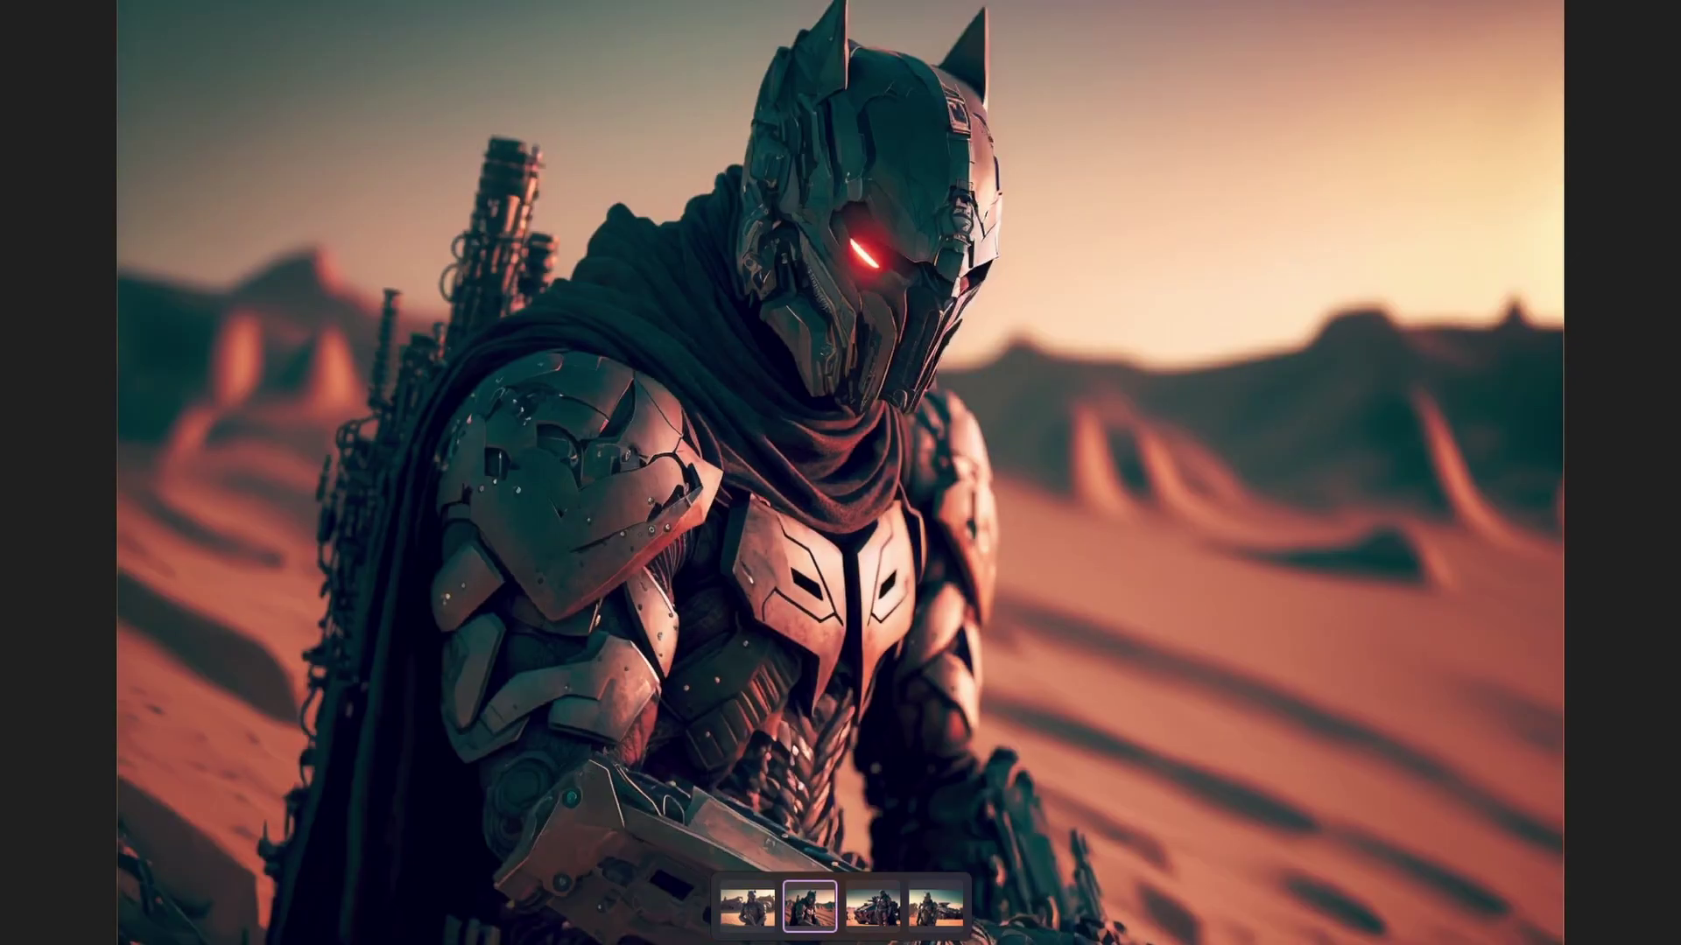